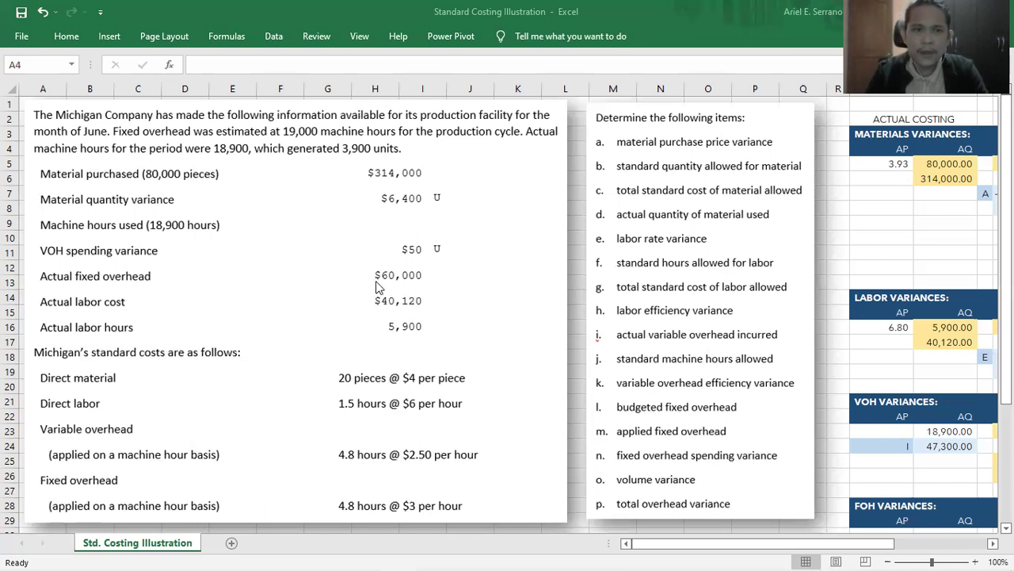
Read the Michigan Company problem data and the required items, and examine the variance tables beside them.
{"action": "scroll", "coordinate": [793, 396], "scroll_direction": "down", "scroll_amount": 2}
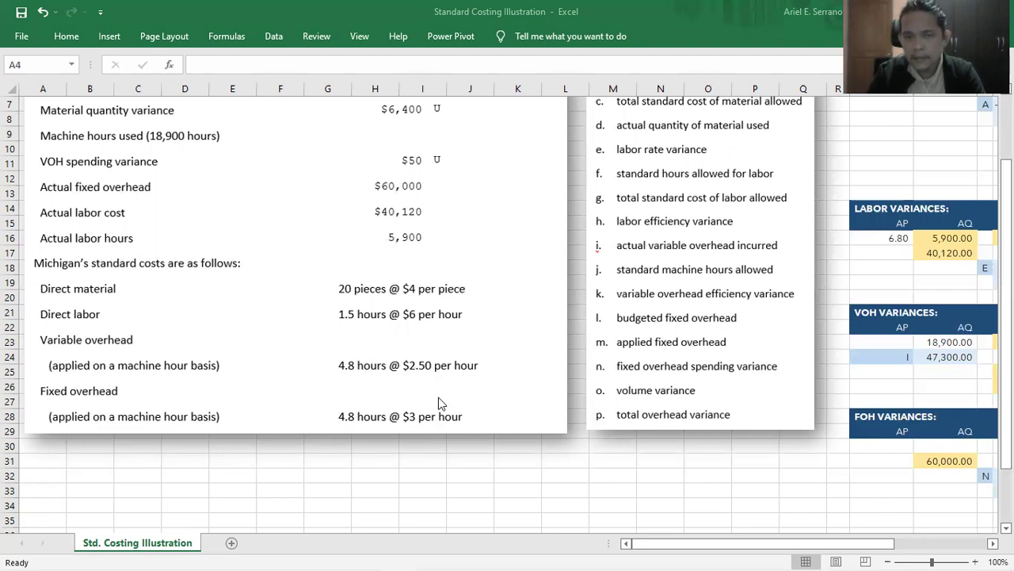
{"action": "scroll", "coordinate": [438, 396], "scroll_direction": "up", "scroll_amount": 2}
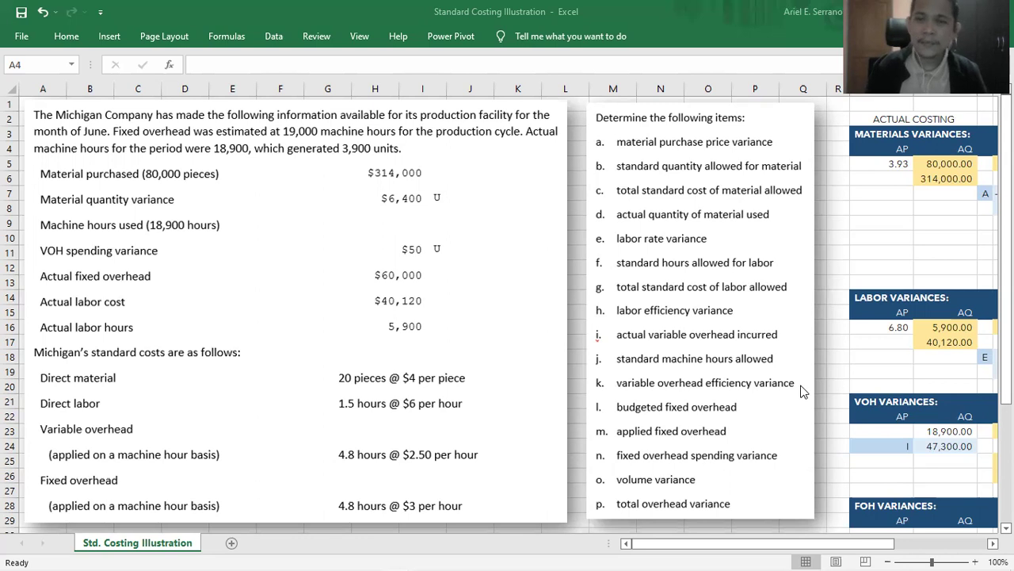
{"action": "left_click", "coordinate": [838, 238]}
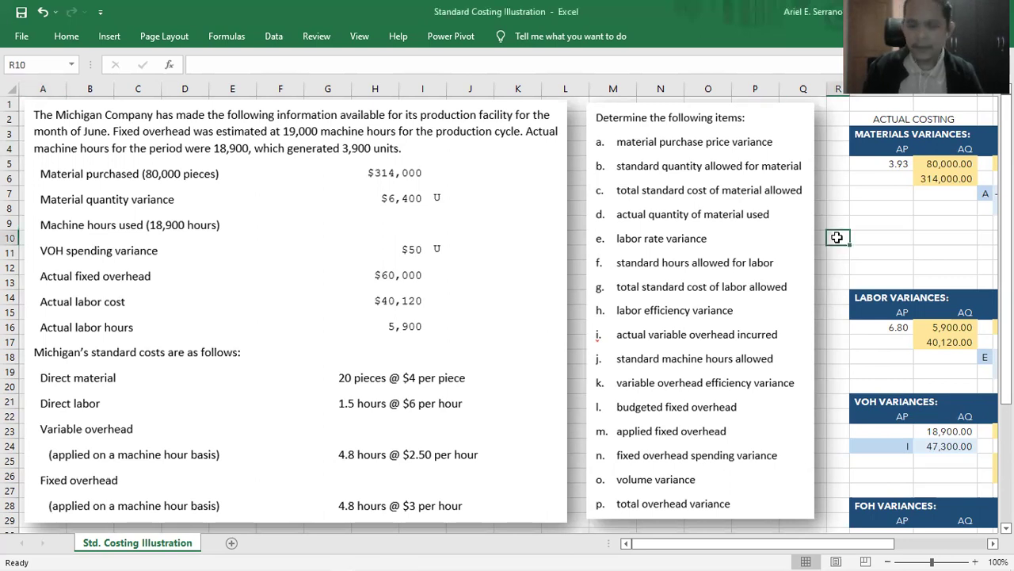
{"action": "key", "text": "Right"}
{"action": "key", "text": "Right"}
{"action": "key", "text": "Right"}
{"action": "key", "text": "Right"}
{"action": "key", "text": "Right"}
{"action": "key", "text": "Right"}
{"action": "key", "text": "Right"}
{"action": "key", "text": "Right"}
{"action": "key", "text": "Right"}
{"action": "key", "text": "Right"}
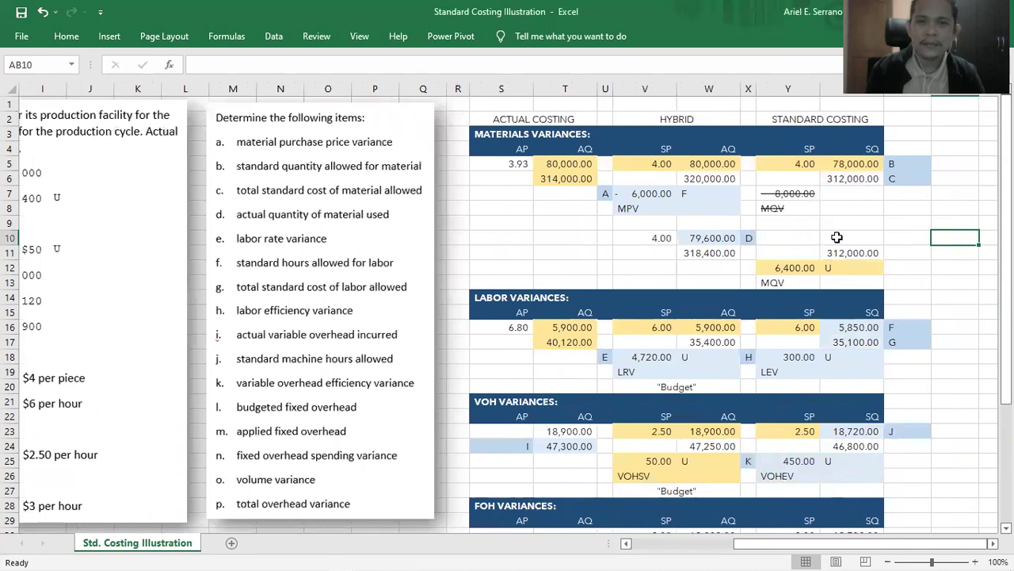
{"action": "key", "text": "Right"}
{"action": "scroll", "coordinate": [837, 237], "scroll_direction": "right", "scroll_amount": 2}
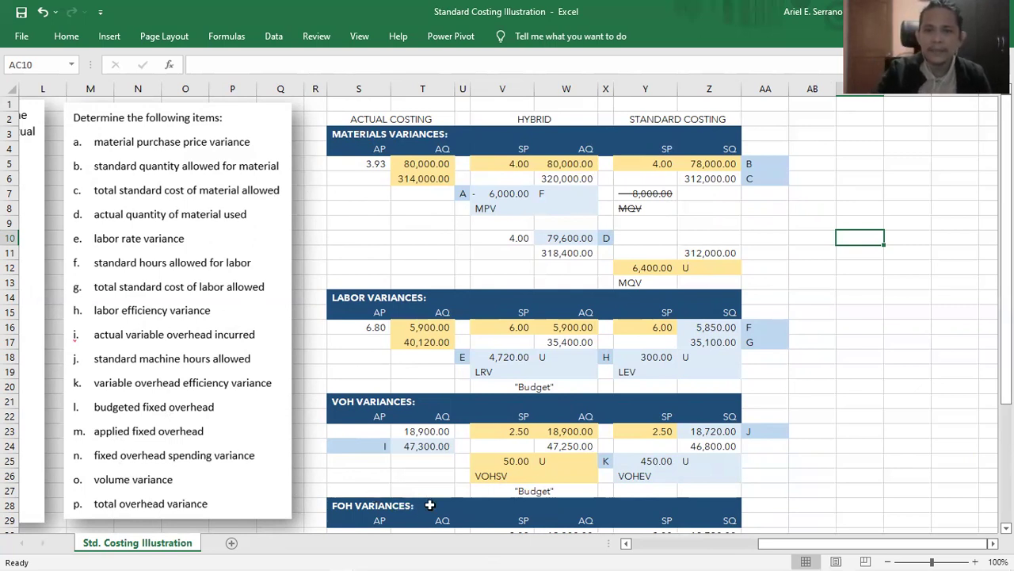
Narrow column AA, which holds the answer letters beside the standard costing figures.
{"action": "scroll", "coordinate": [577, 432], "scroll_direction": "down", "scroll_amount": 3}
{"action": "scroll", "coordinate": [577, 432], "scroll_direction": "up", "scroll_amount": 3}
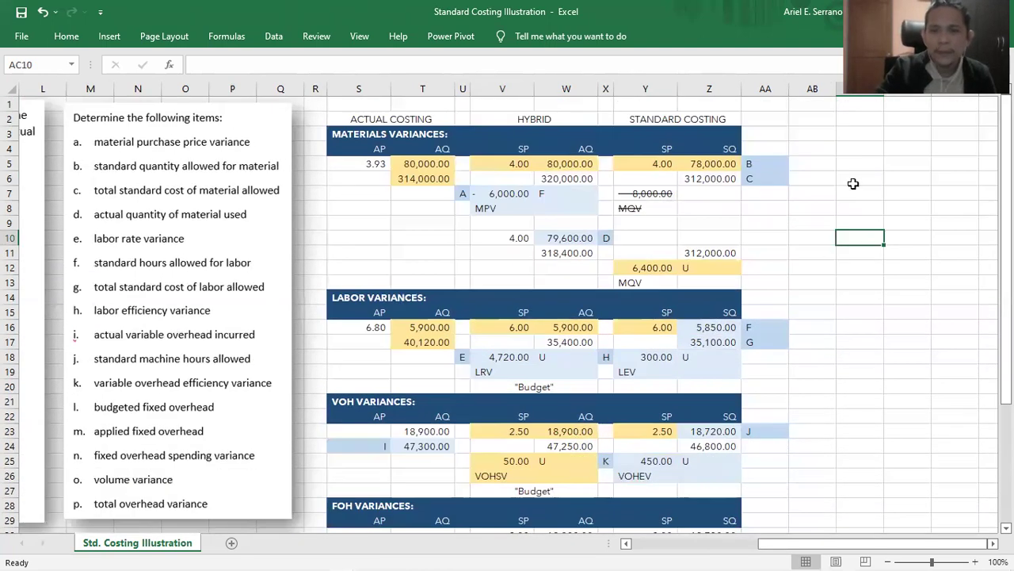
{"action": "left_click_drag", "start_coordinate": [789, 91], "coordinate": [761, 84]}
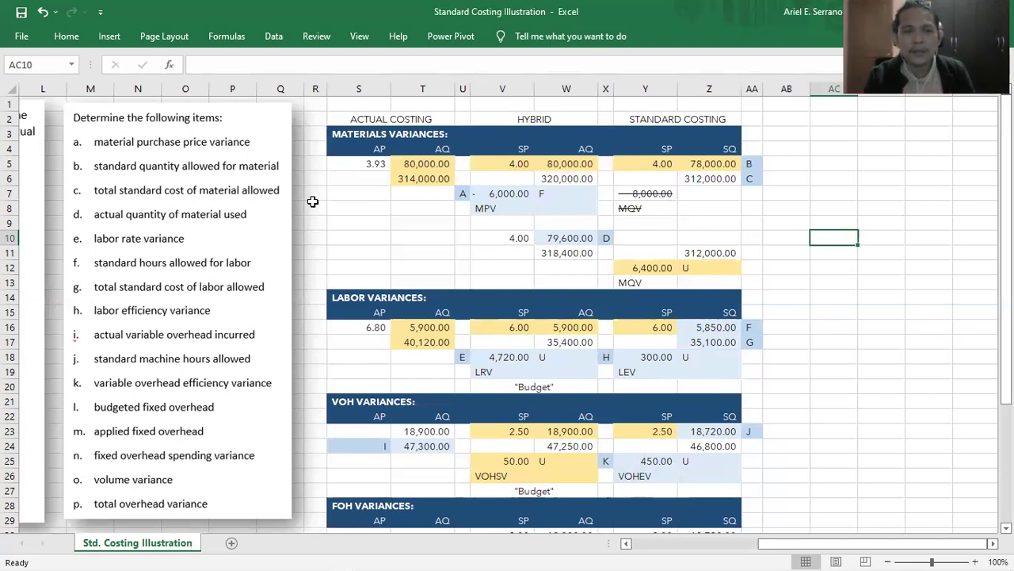
Examine the actual material cost, actual quantity and standard price, and how the hybrid material cost in W6 is calculated.
{"action": "left_click", "coordinate": [415, 179]}
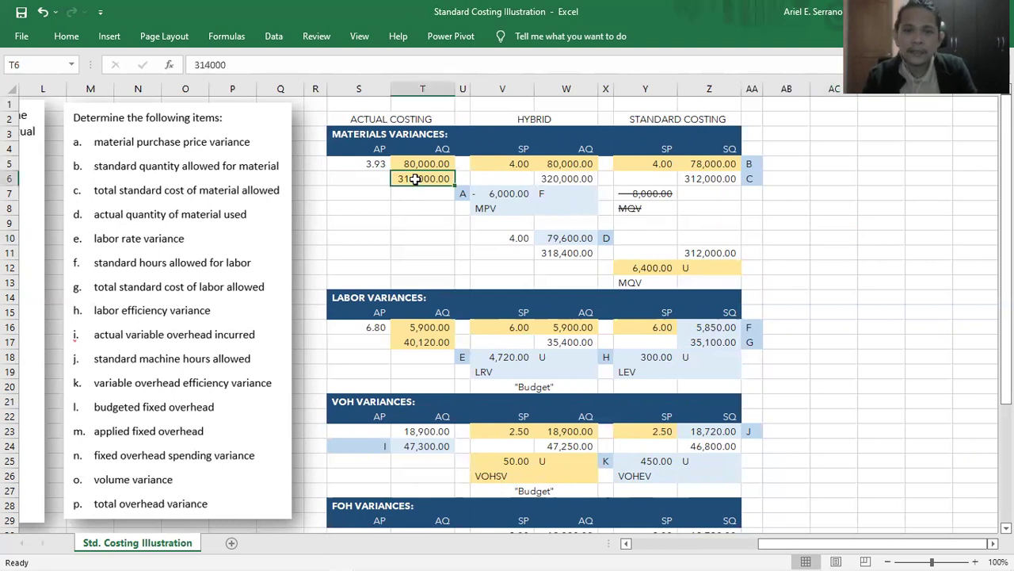
{"action": "left_click", "coordinate": [514, 161]}
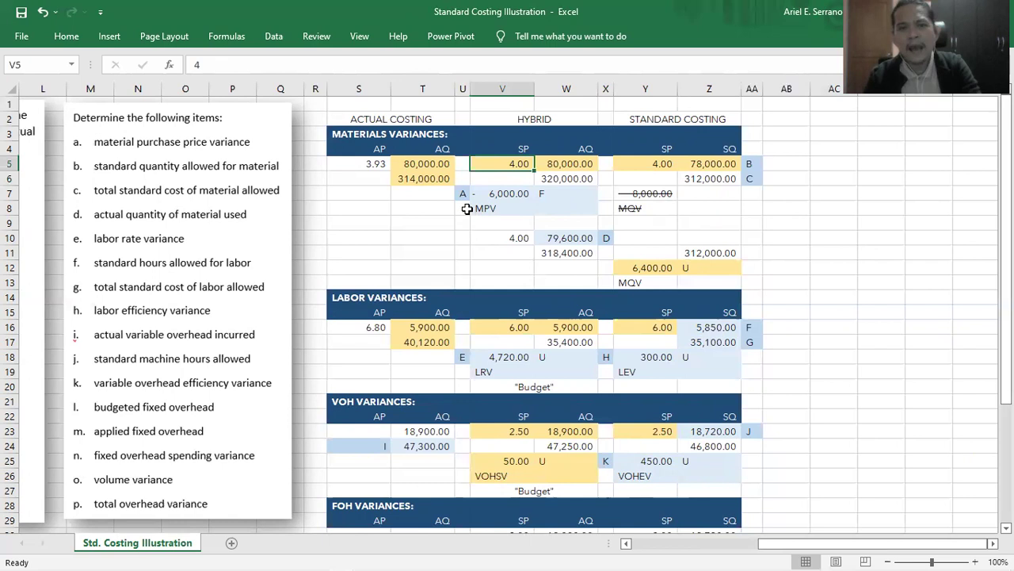
{"action": "left_click", "coordinate": [435, 165]}
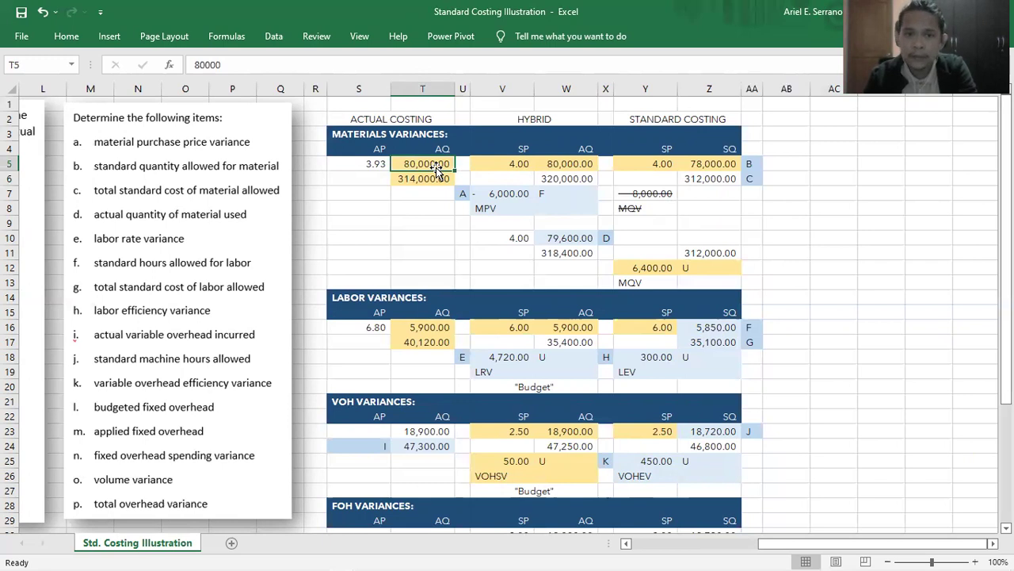
{"action": "left_click", "coordinate": [578, 168]}
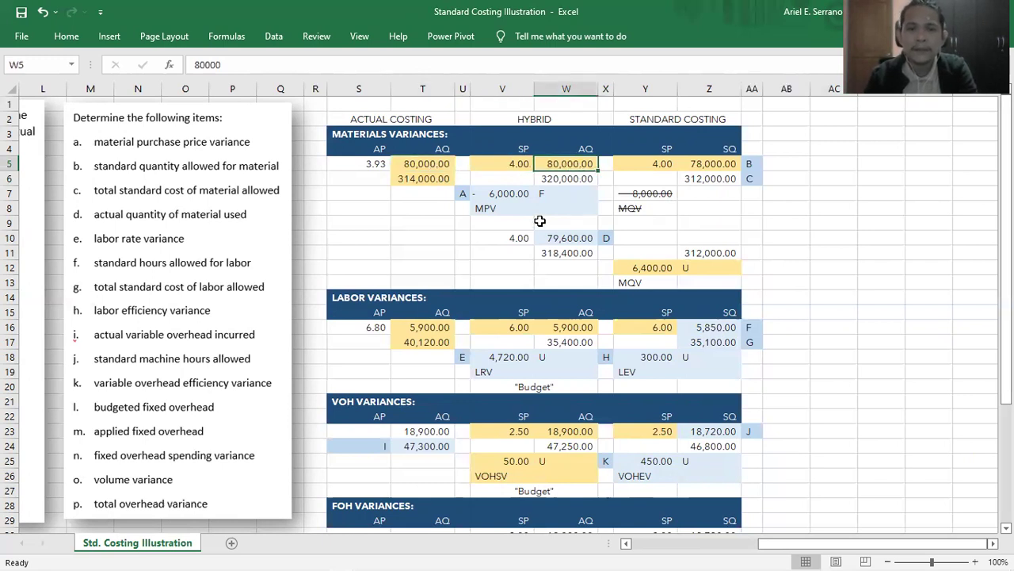
{"action": "left_click", "coordinate": [561, 176]}
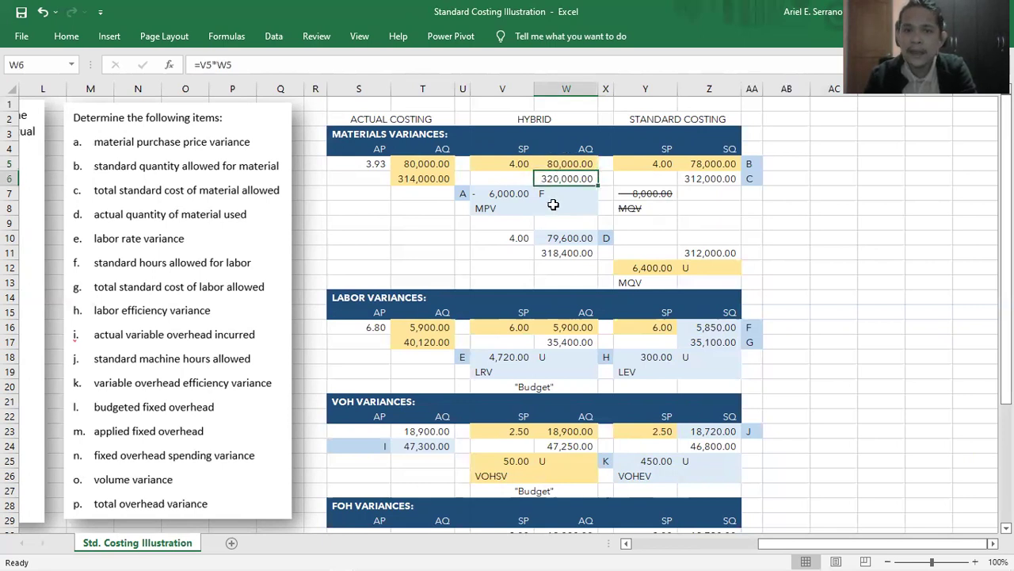
{"action": "left_click", "coordinate": [506, 163]}
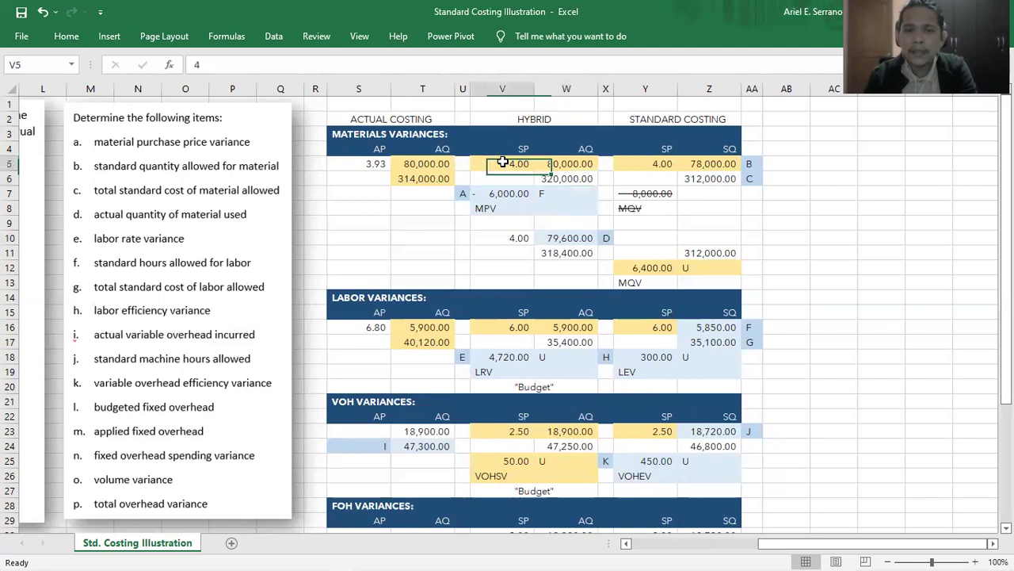
{"action": "left_click", "coordinate": [549, 165]}
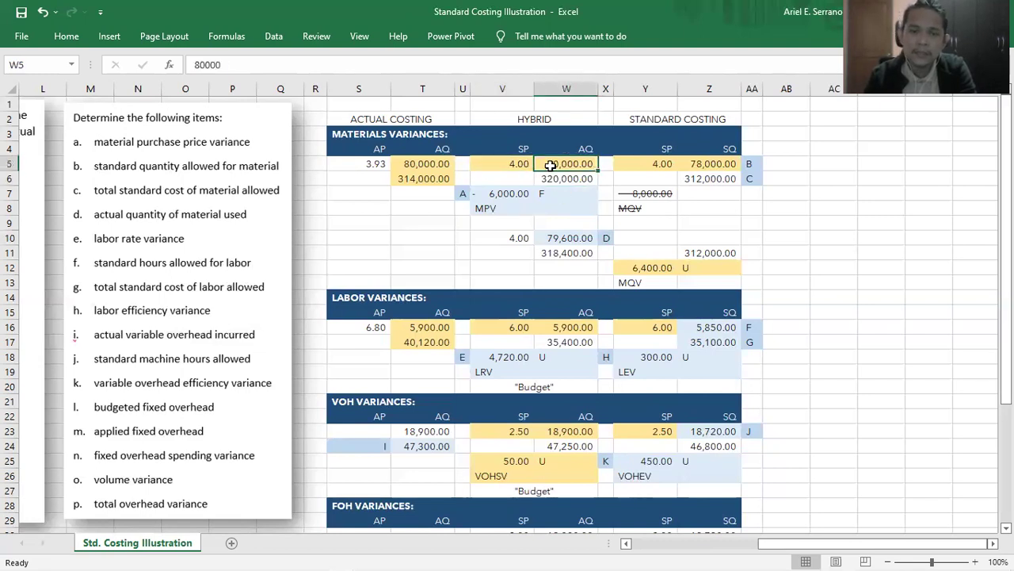
{"action": "left_click", "coordinate": [558, 184]}
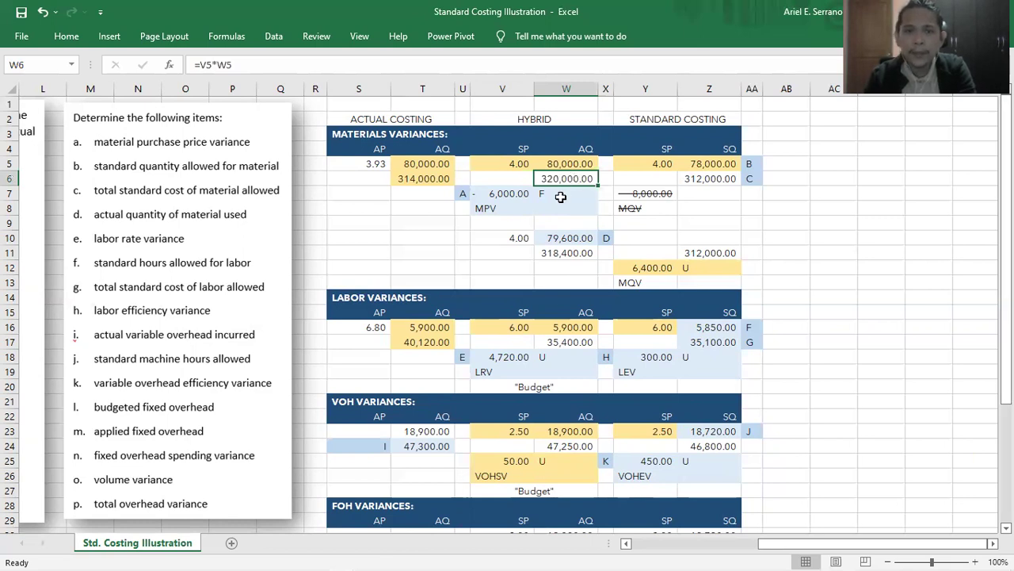
Examine the material purchase price variance formula in V7 together with the actual and hybrid costs it subtracts.
{"action": "left_click", "coordinate": [428, 180]}
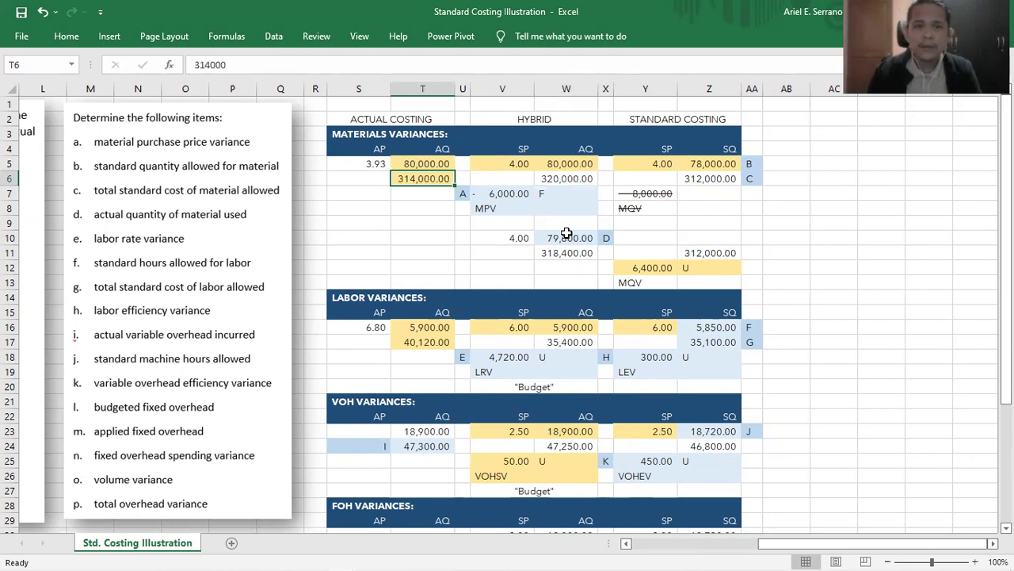
{"action": "left_click", "coordinate": [497, 197]}
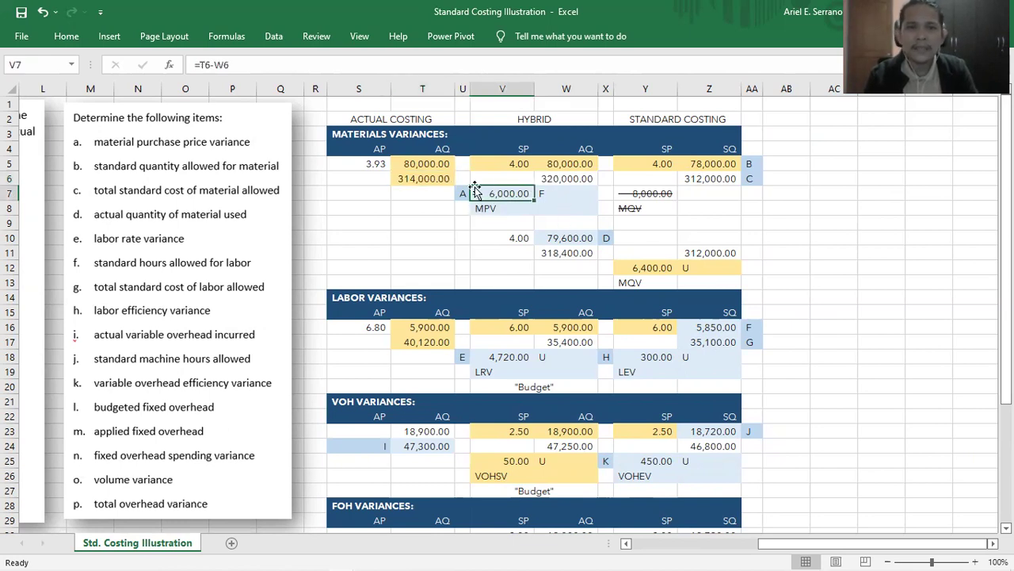
{"action": "left_click", "coordinate": [416, 179]}
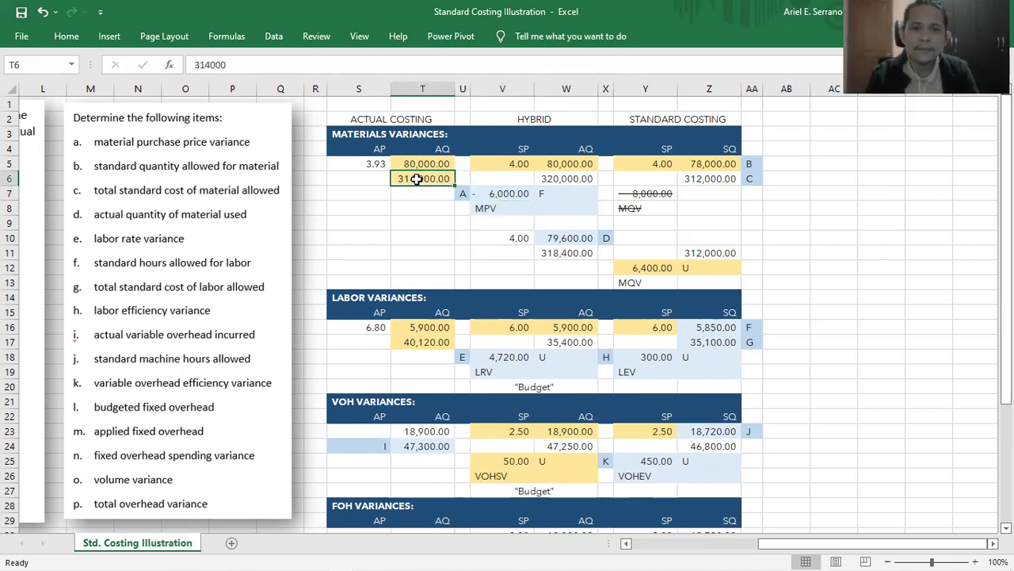
{"action": "left_click", "coordinate": [561, 178]}
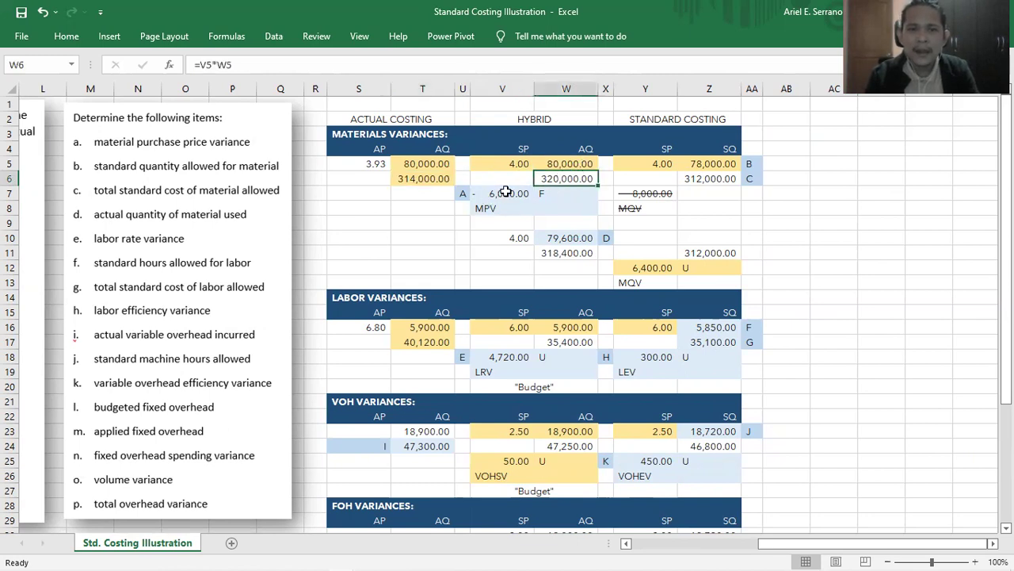
{"action": "left_click", "coordinate": [506, 193]}
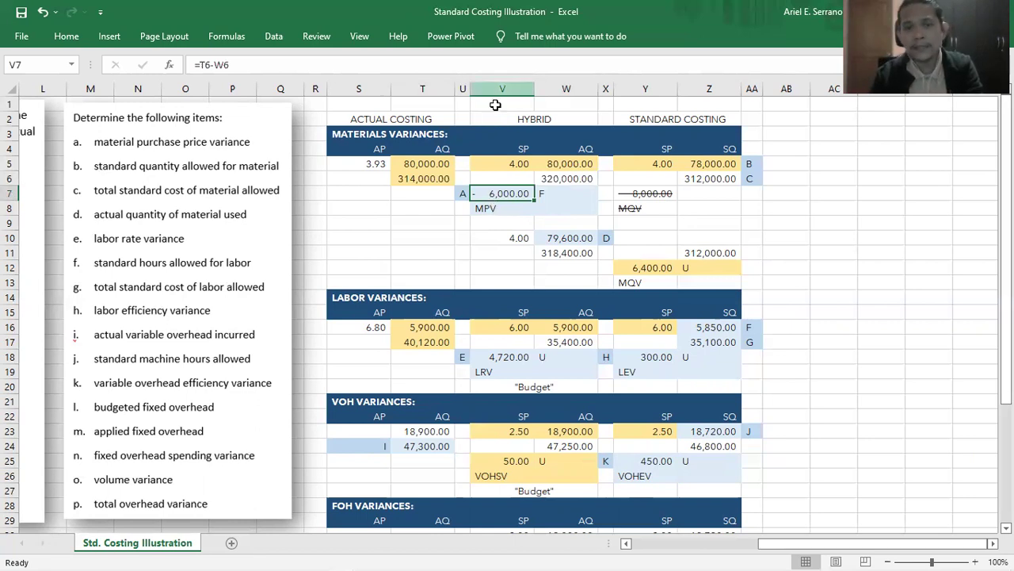
{"action": "left_click", "coordinate": [571, 176]}
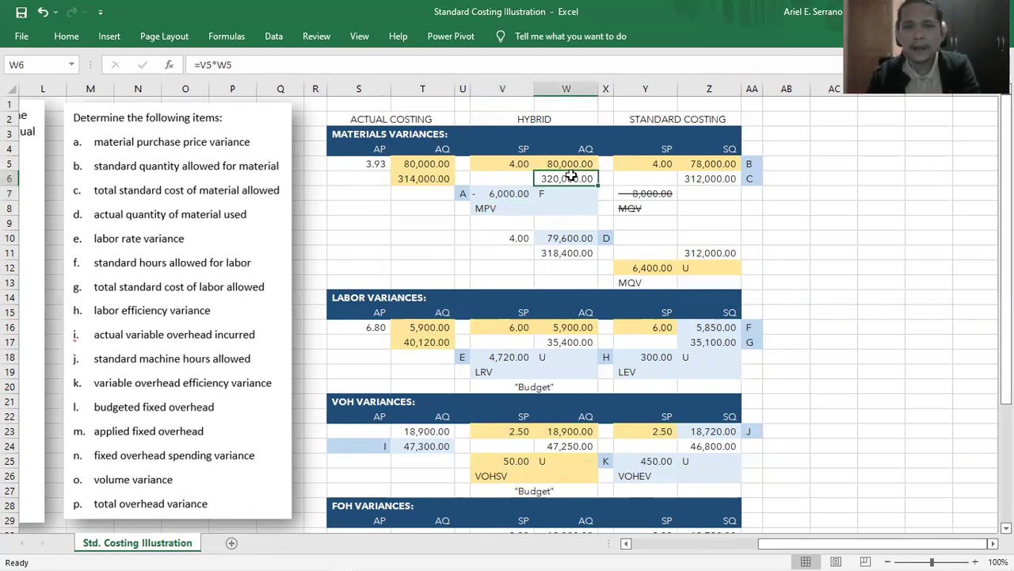
{"action": "left_click", "coordinate": [424, 176]}
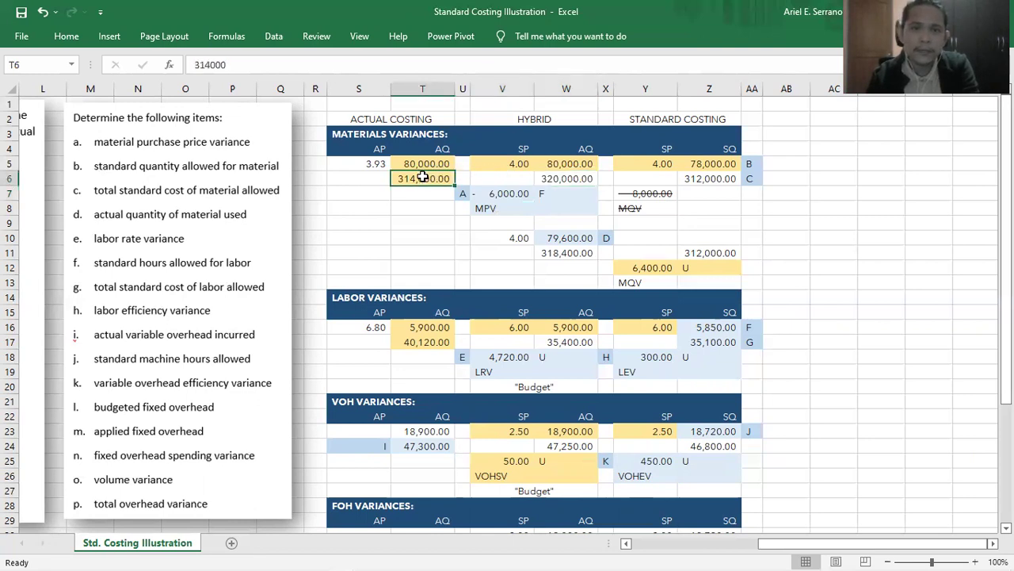
{"action": "left_click", "coordinate": [497, 195]}
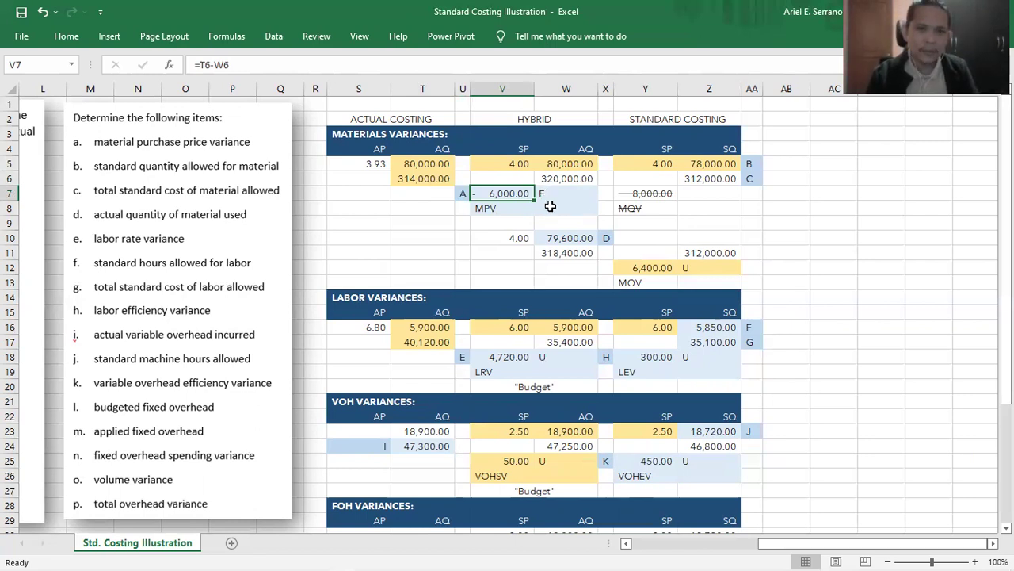
Compare the actual costing, hybrid and standard costing amount columns T, W and Z across the variance tables.
{"action": "left_click", "coordinate": [420, 88]}
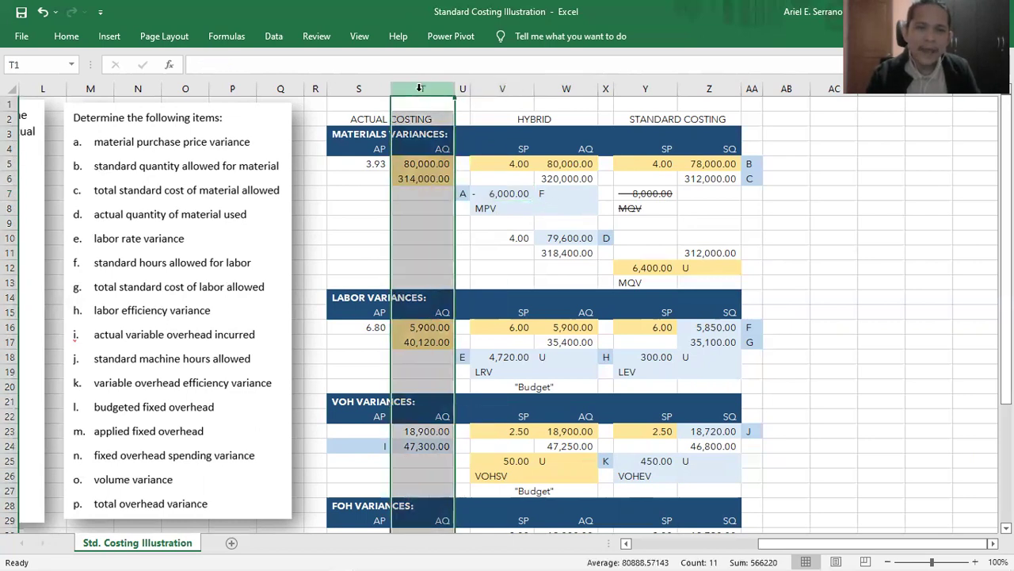
{"action": "left_click", "coordinate": [413, 177]}
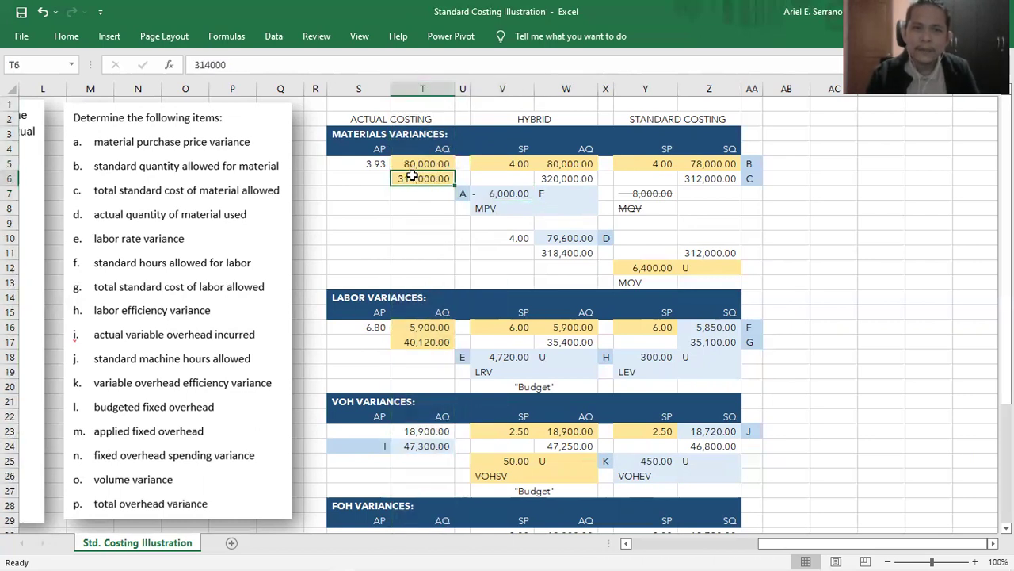
{"action": "left_click", "coordinate": [570, 88]}
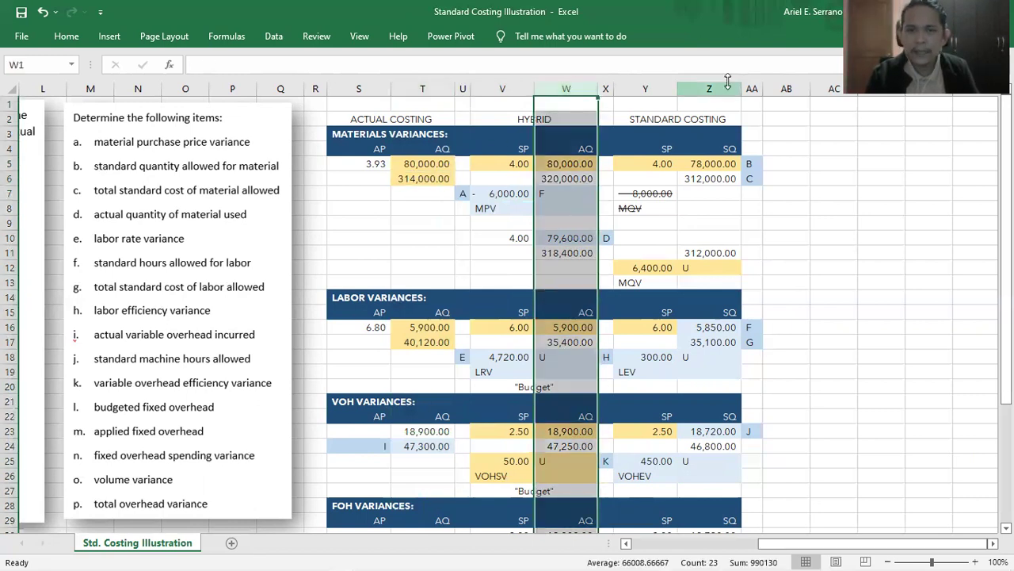
{"action": "left_click", "coordinate": [686, 88]}
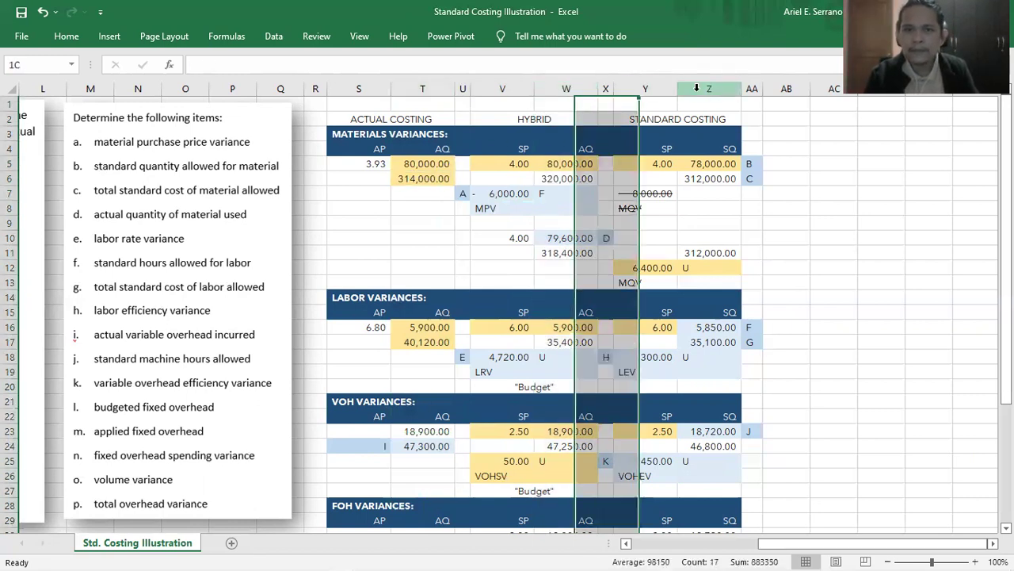
{"action": "left_click", "coordinate": [549, 87]}
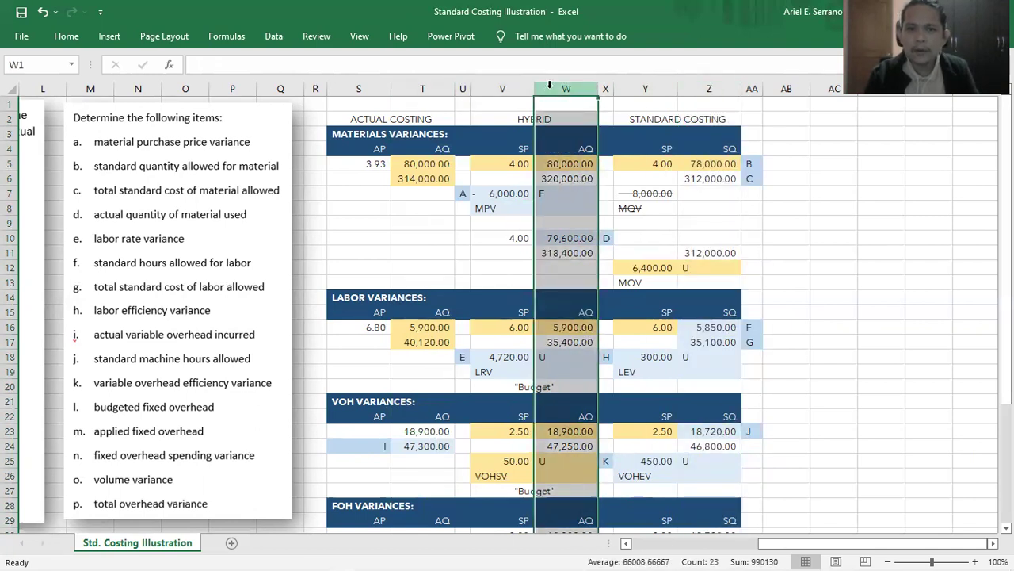
{"action": "left_click", "coordinate": [707, 89]}
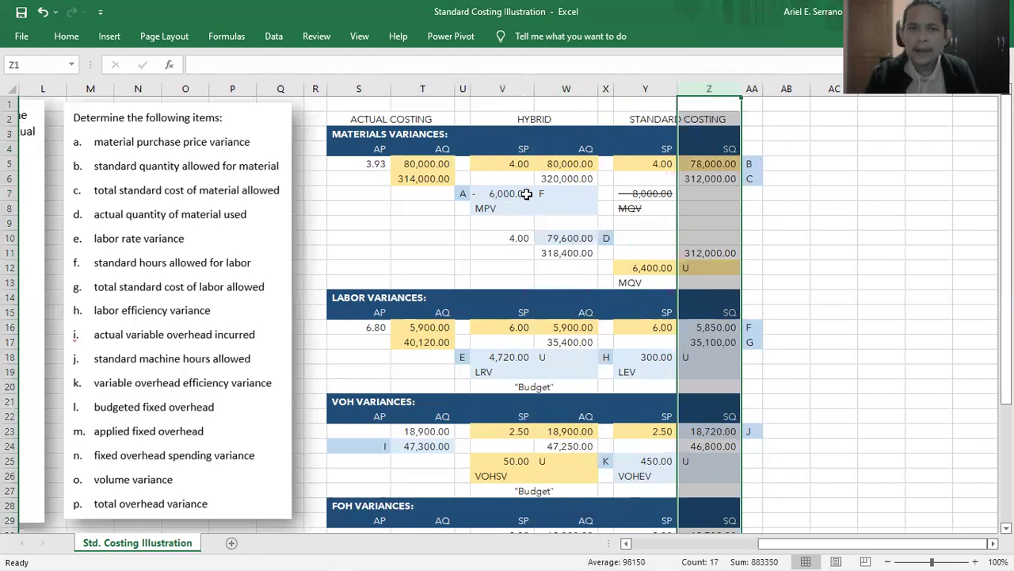
Recheck the material purchase price variance, its cost inputs and MPV label, and inspect the standard quantity formula in Z5.
{"action": "left_click", "coordinate": [501, 195]}
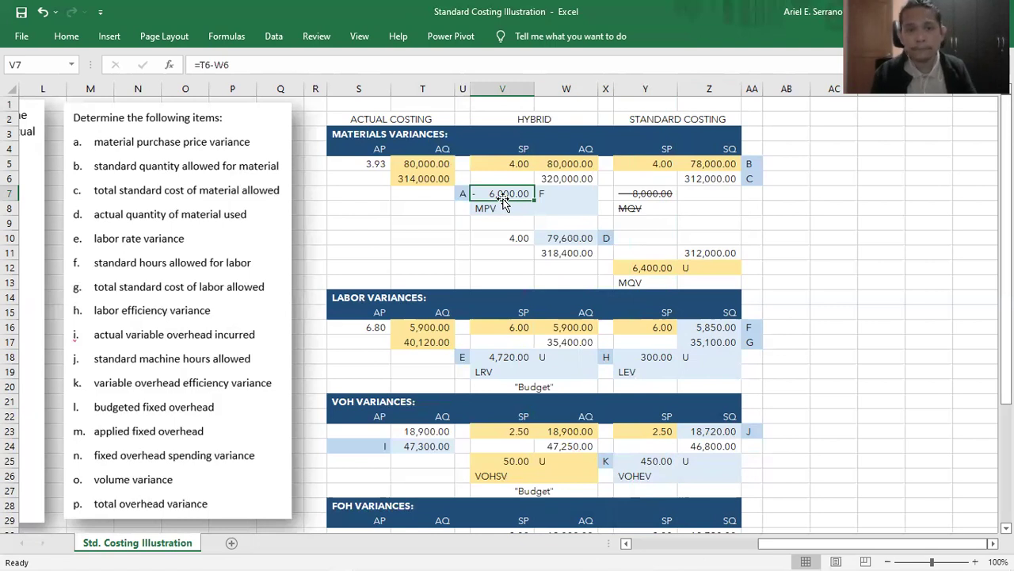
{"action": "left_click", "coordinate": [424, 179]}
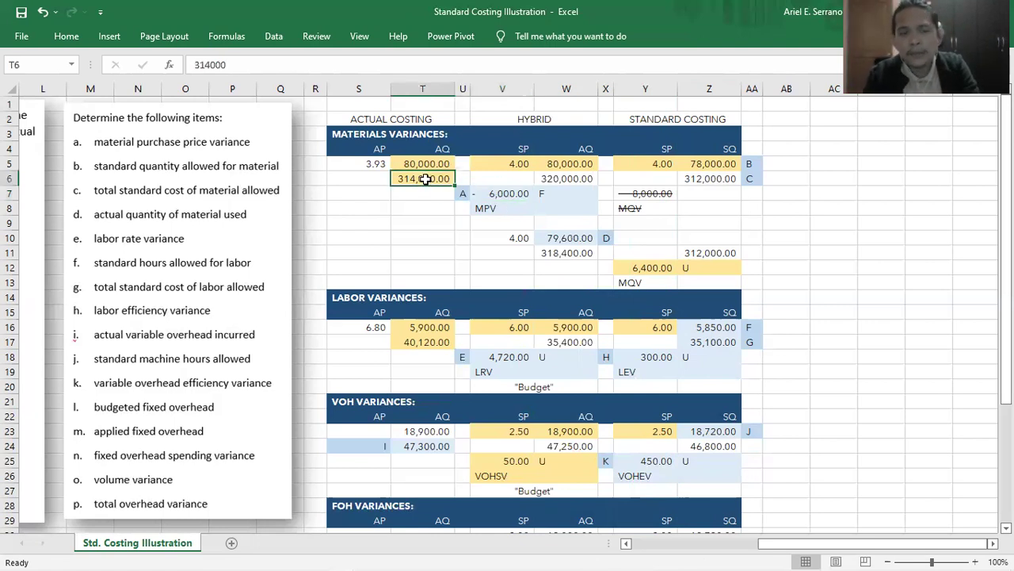
{"action": "left_click", "coordinate": [571, 180]}
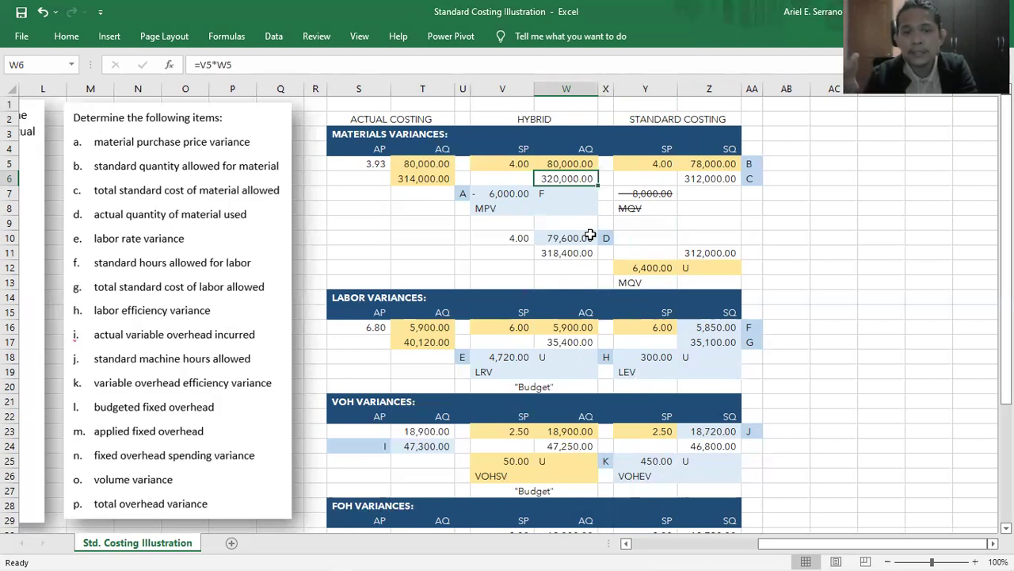
{"action": "left_click_drag", "start_coordinate": [493, 197], "coordinate": [550, 200]}
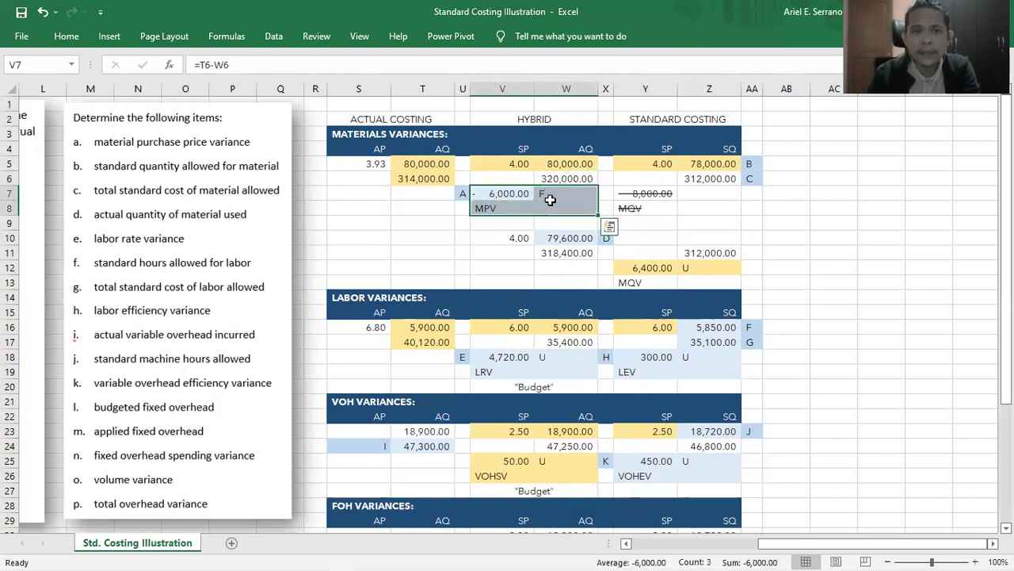
{"action": "left_click", "coordinate": [493, 208]}
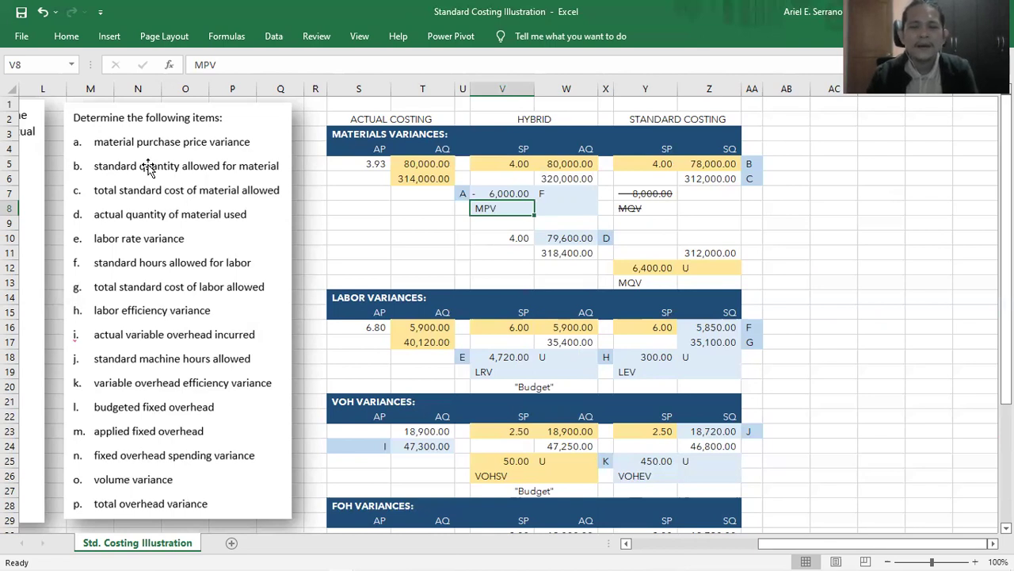
{"action": "left_click", "coordinate": [728, 165]}
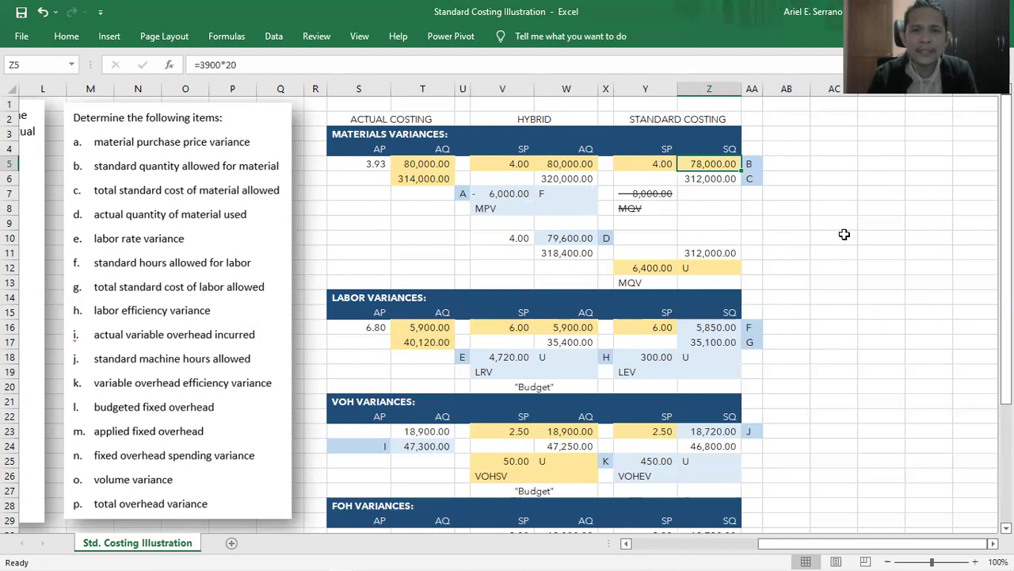
Review the standard quantity formula in Z5 against the units generated and the direct material standard in the problem statement.
{"action": "left_click", "coordinate": [799, 255]}
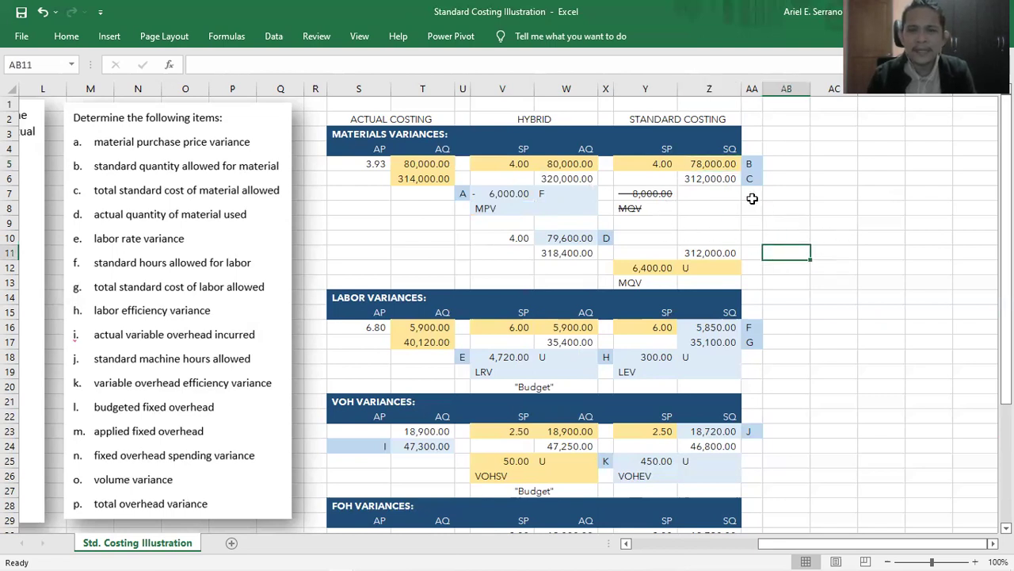
{"action": "left_click", "coordinate": [715, 164]}
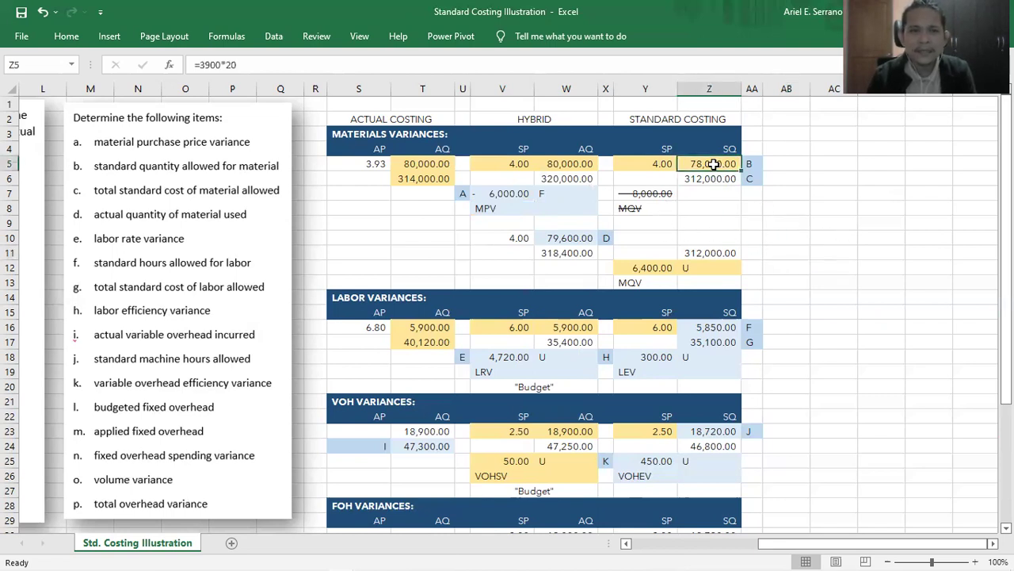
{"action": "left_click", "coordinate": [301, 66]}
{"action": "left_click", "coordinate": [829, 284]}
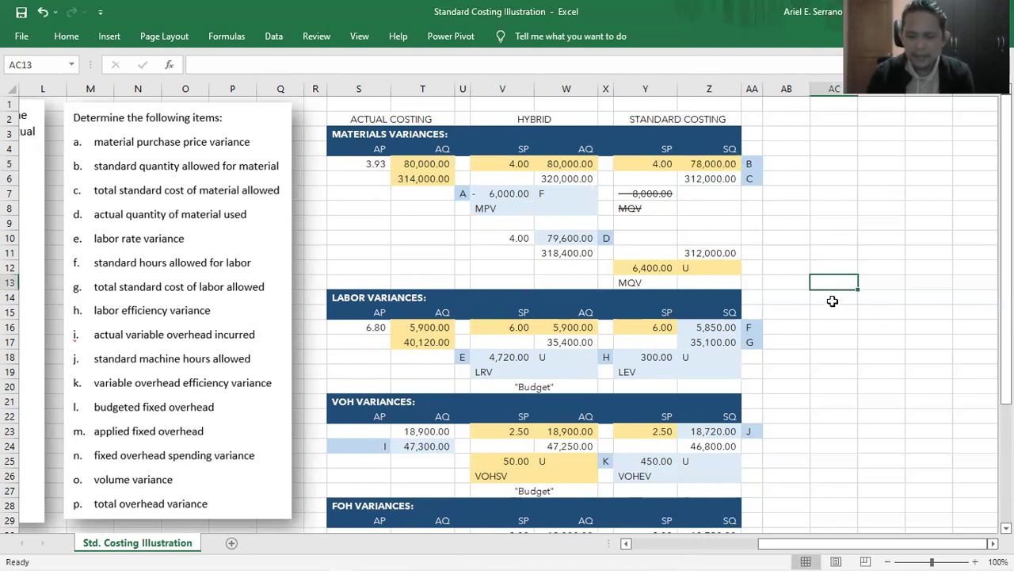
{"action": "key", "text": "Left"}
{"action": "key", "text": "Left"}
{"action": "key", "text": "Left"}
{"action": "key", "text": "Left"}
{"action": "key", "text": "Left"}
{"action": "key", "text": "Left"}
{"action": "key", "text": "Left"}
{"action": "key", "text": "Left"}
{"action": "key", "text": "Left"}
{"action": "key", "text": "Left"}
{"action": "key", "text": "Left"}
{"action": "key", "text": "Left"}
{"action": "key", "text": "Left"}
{"action": "key", "text": "Left"}
{"action": "key", "text": "Left"}
{"action": "key", "text": "Left"}
{"action": "key", "text": "Left"}
{"action": "key", "text": "Left"}
{"action": "key", "text": "Left"}
{"action": "key", "text": "Left"}
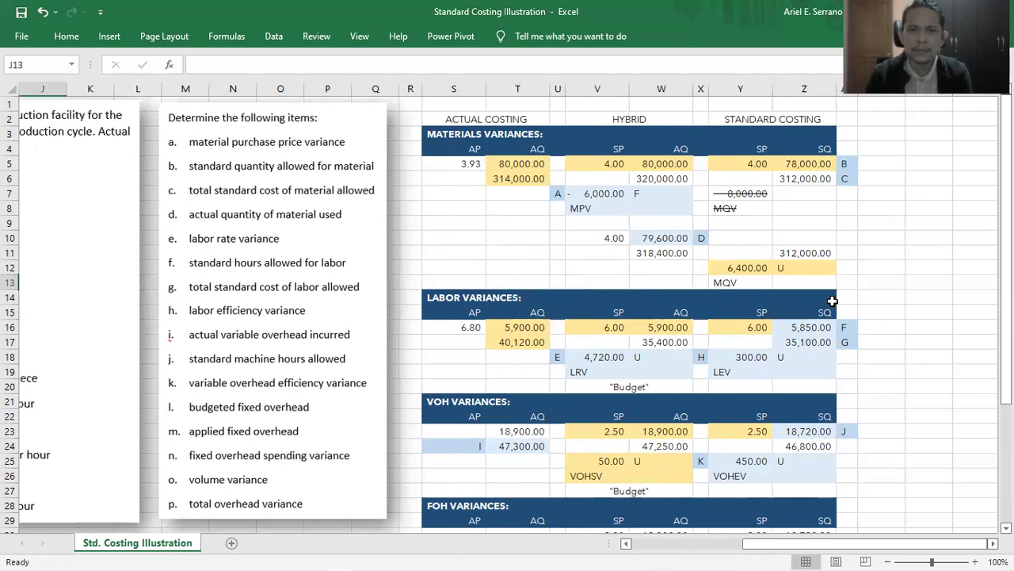
{"action": "key", "text": "Left"}
{"action": "key", "text": "Left"}
{"action": "key", "text": "Left"}
{"action": "key", "text": "Left"}
{"action": "key", "text": "Left"}
{"action": "key", "text": "Left"}
{"action": "key", "text": "Left"}
{"action": "key", "text": "Left"}
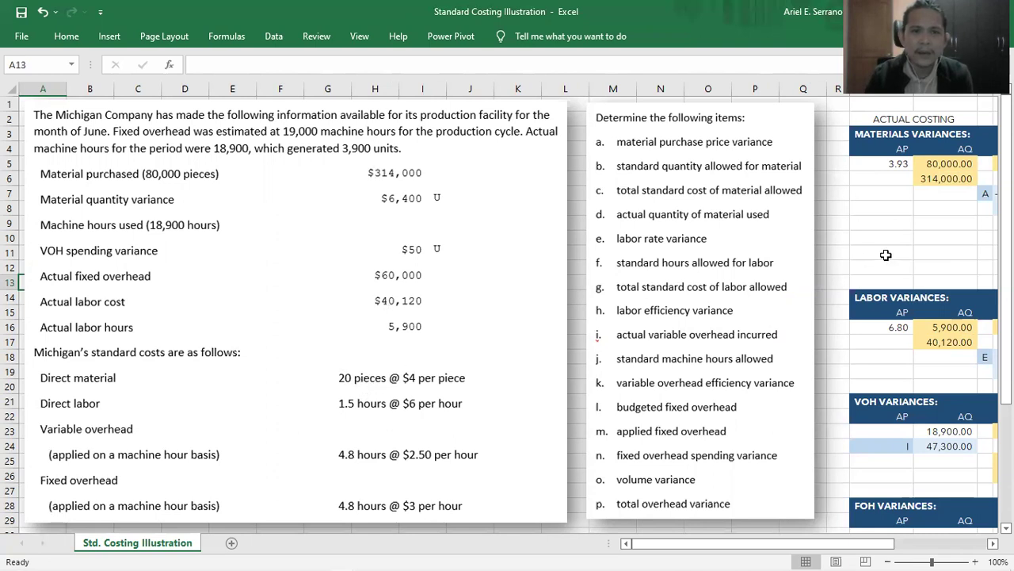
Inspect the standard quantity formula in Z5 and the standard price in Y5 of the materials variances table.
{"action": "left_click", "coordinate": [957, 209]}
{"action": "key", "text": "Right"}
{"action": "key", "text": "Right"}
{"action": "key", "text": "Right"}
{"action": "key", "text": "Right"}
{"action": "key", "text": "Right"}
{"action": "key", "text": "Right"}
{"action": "key", "text": "Right"}
{"action": "key", "text": "Right"}
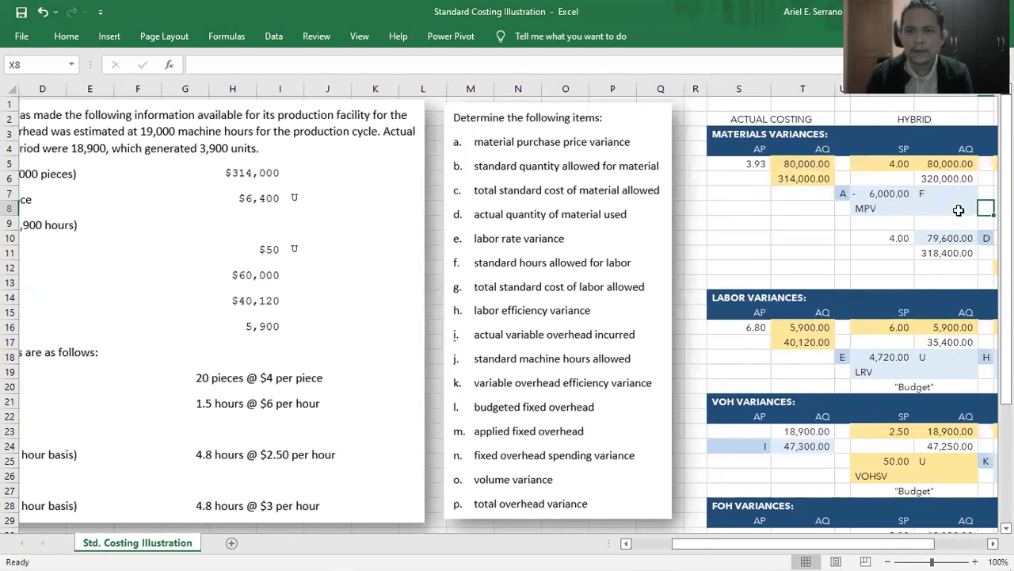
{"action": "key", "text": "Up"}
{"action": "key", "text": "Up"}
{"action": "key", "text": "Up"}
{"action": "key", "text": "Left"}
{"action": "key", "text": "Left"}
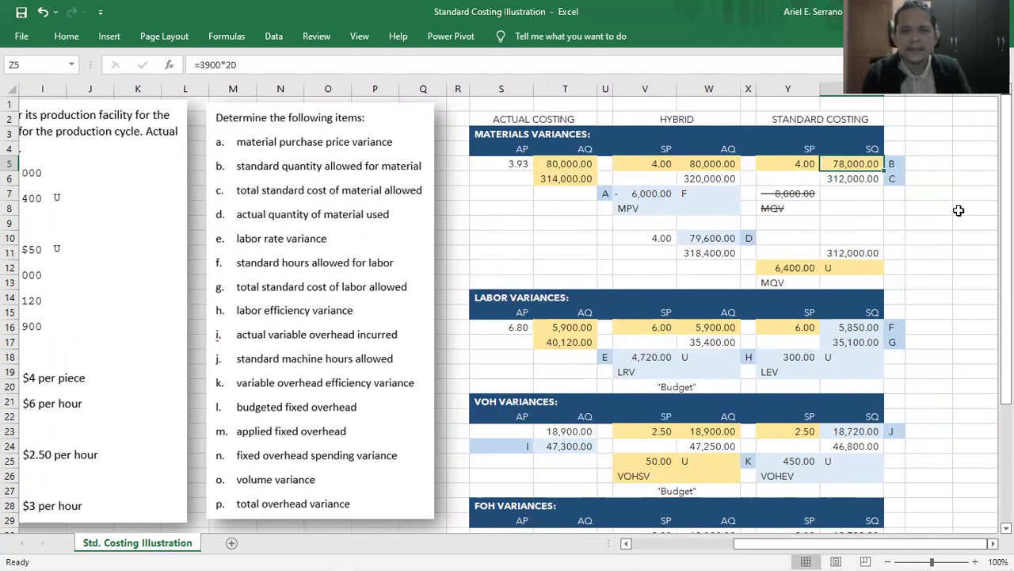
{"action": "key", "text": "Left"}
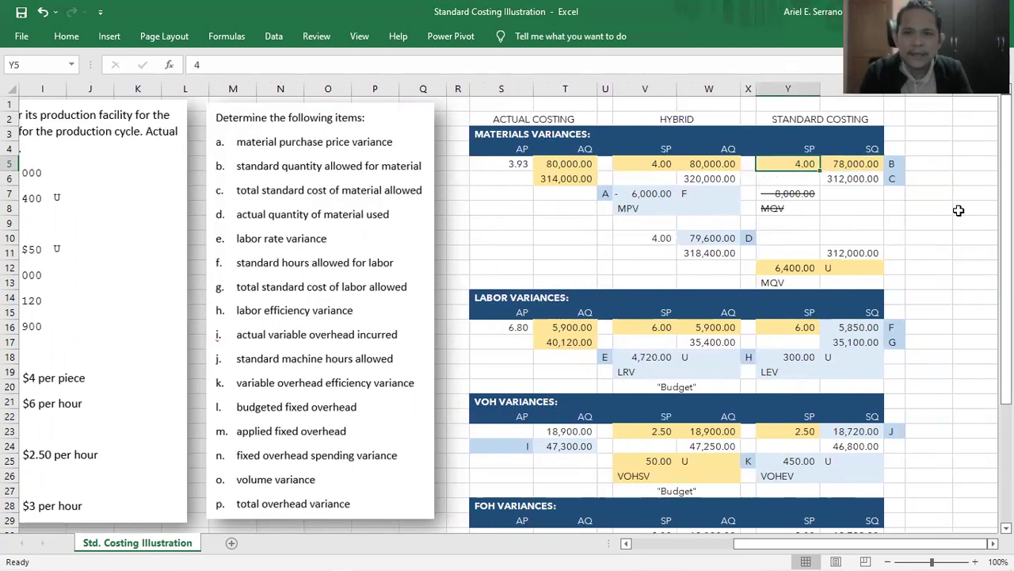
Examine the direct material standard pieces and price per piece in the Michigan Company problem statement.
{"action": "key", "text": "Left"}
{"action": "key", "text": "Left"}
{"action": "key", "text": "Left"}
{"action": "key", "text": "Left"}
{"action": "key", "text": "Left"}
{"action": "key", "text": "Left"}
{"action": "key", "text": "Left"}
{"action": "key", "text": "Left"}
{"action": "key", "text": "Left"}
{"action": "key", "text": "Left"}
{"action": "key", "text": "Left"}
{"action": "key", "text": "Left"}
{"action": "key", "text": "Left"}
{"action": "key", "text": "Left"}
{"action": "key", "text": "Left"}
{"action": "key", "text": "Left"}
{"action": "key", "text": "Left"}
{"action": "key", "text": "Left"}
{"action": "key", "text": "Left"}
{"action": "key", "text": "Left"}
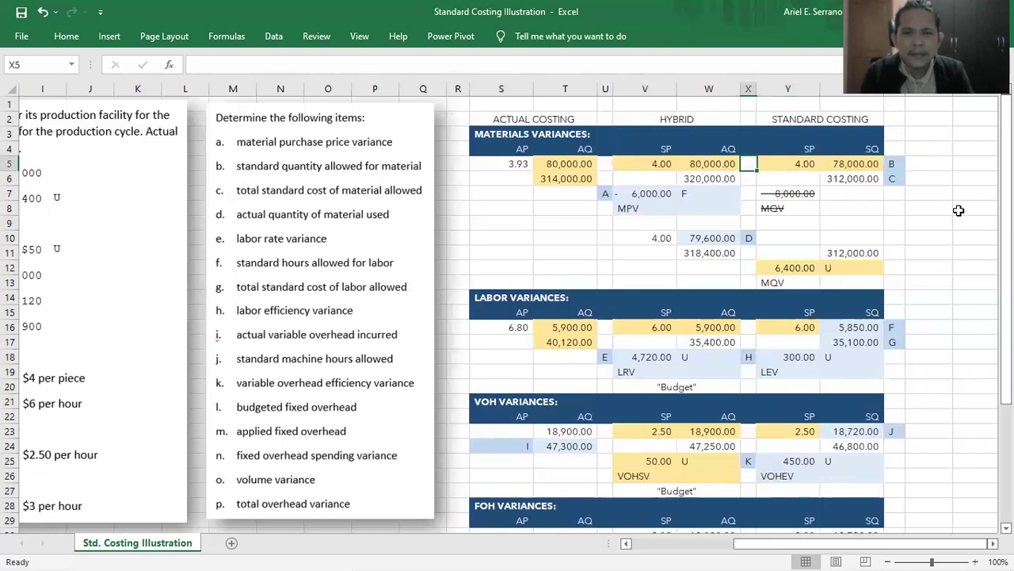
{"action": "key", "text": "Left"}
{"action": "key", "text": "Left"}
{"action": "key", "text": "Left"}
{"action": "key", "text": "Down"}
{"action": "key", "text": "Down"}
{"action": "key", "text": "Down"}
{"action": "key", "text": "Down"}
{"action": "key", "text": "Down"}
{"action": "key", "text": "Down"}
{"action": "key", "text": "Down"}
{"action": "key", "text": "Down"}
{"action": "key", "text": "Down"}
{"action": "key", "text": "Down"}
{"action": "key", "text": "Down"}
{"action": "key", "text": "Down"}
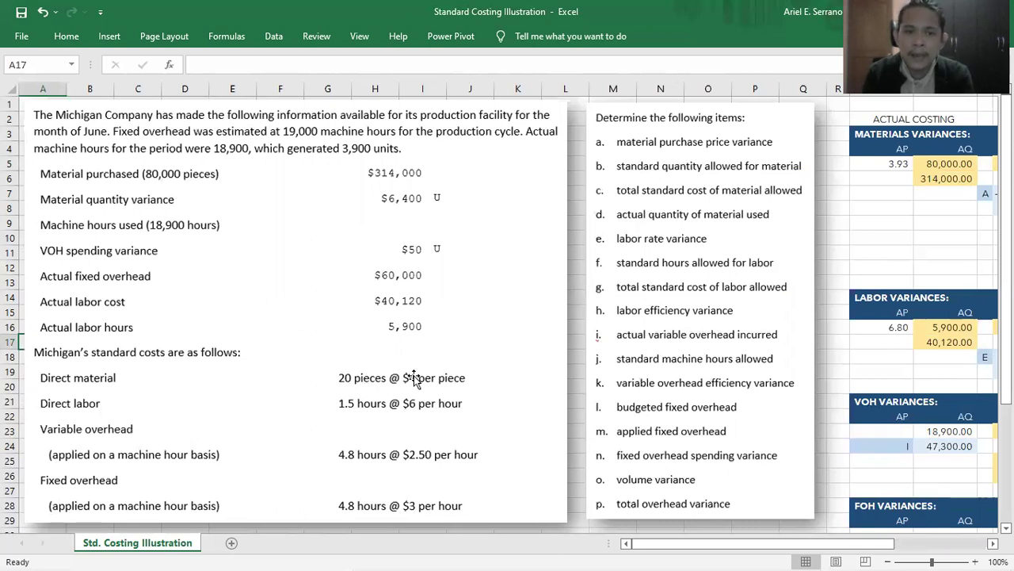
Check the standard price in Y5, the standard quantity formula in Z5 and the total standard material cost formula in Z6.
{"action": "left_click", "coordinate": [866, 208]}
{"action": "key", "text": "Right"}
{"action": "scroll", "coordinate": [842, 221], "scroll_direction": "right", "scroll_amount": 5}
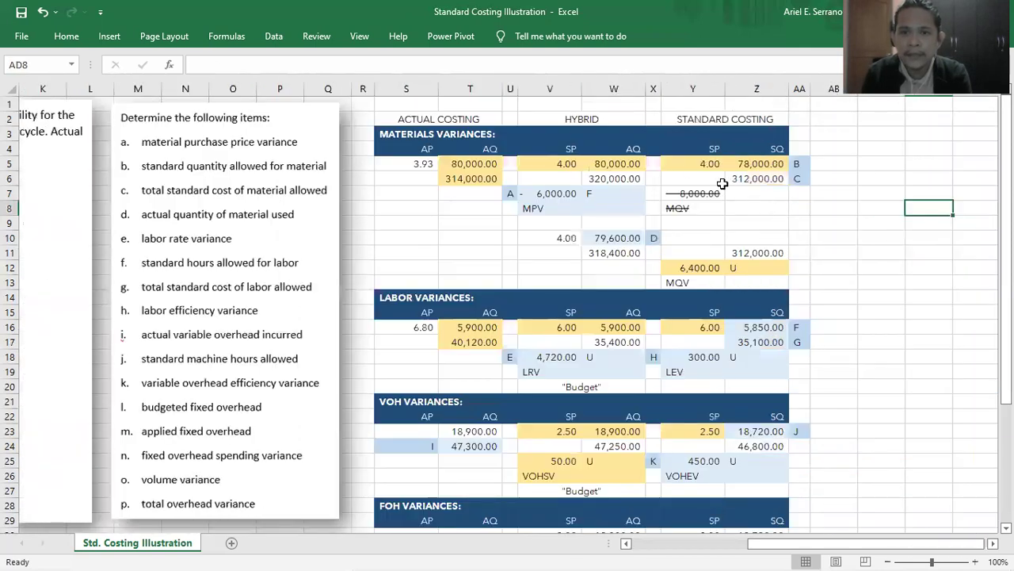
{"action": "left_click", "coordinate": [691, 169]}
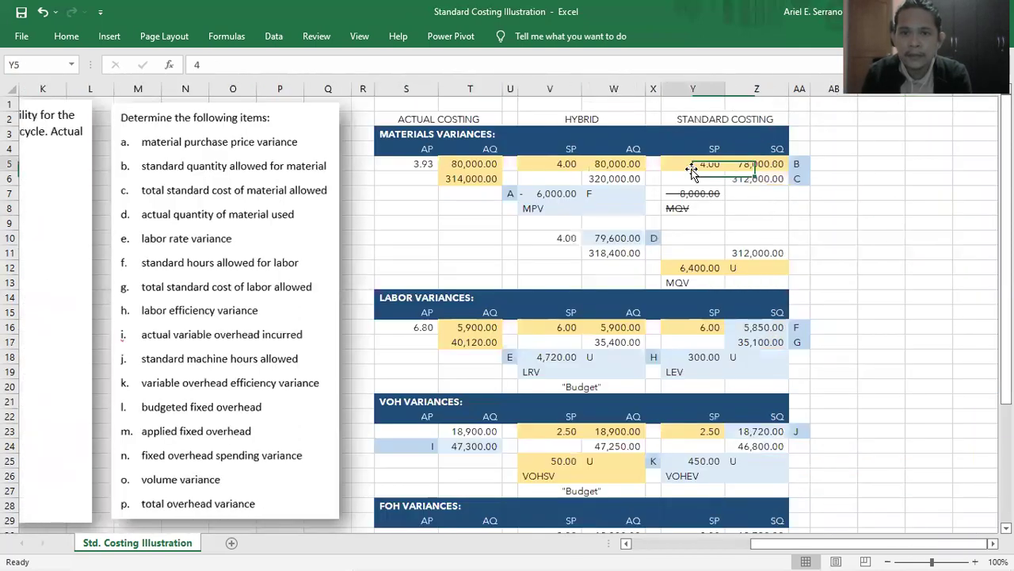
{"action": "left_click", "coordinate": [742, 165]}
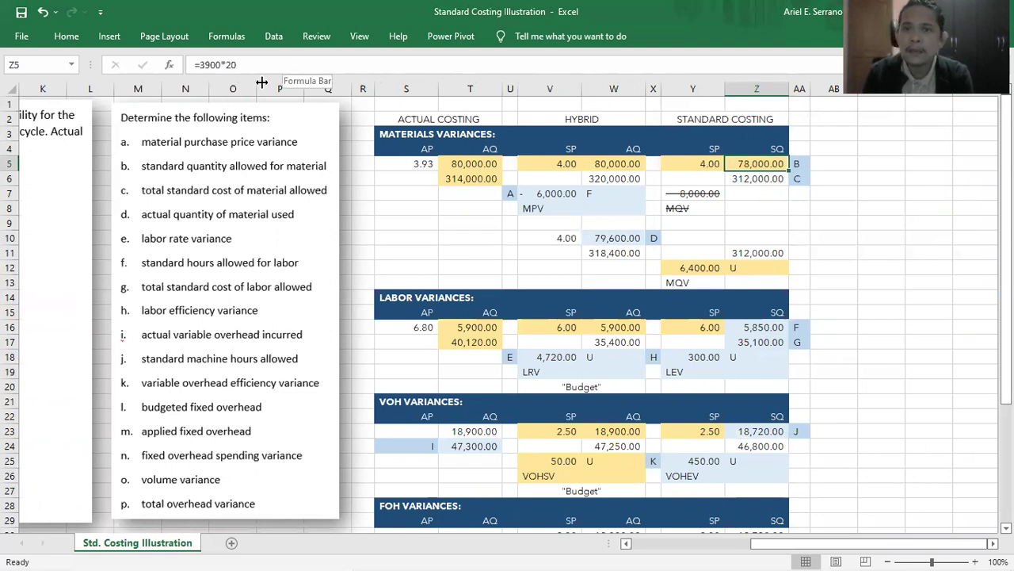
{"action": "key", "text": "Down"}
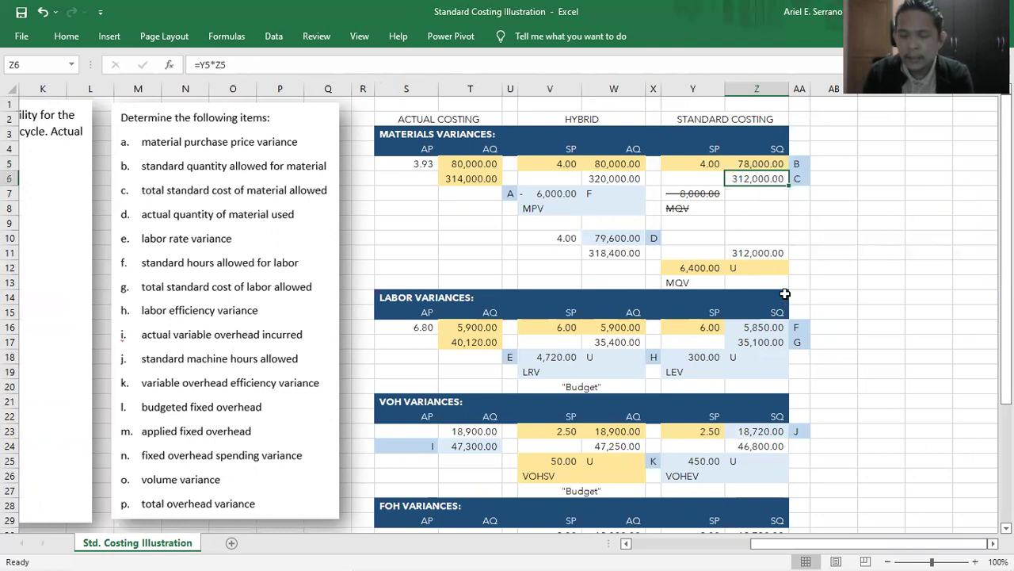
{"action": "key", "text": "Up"}
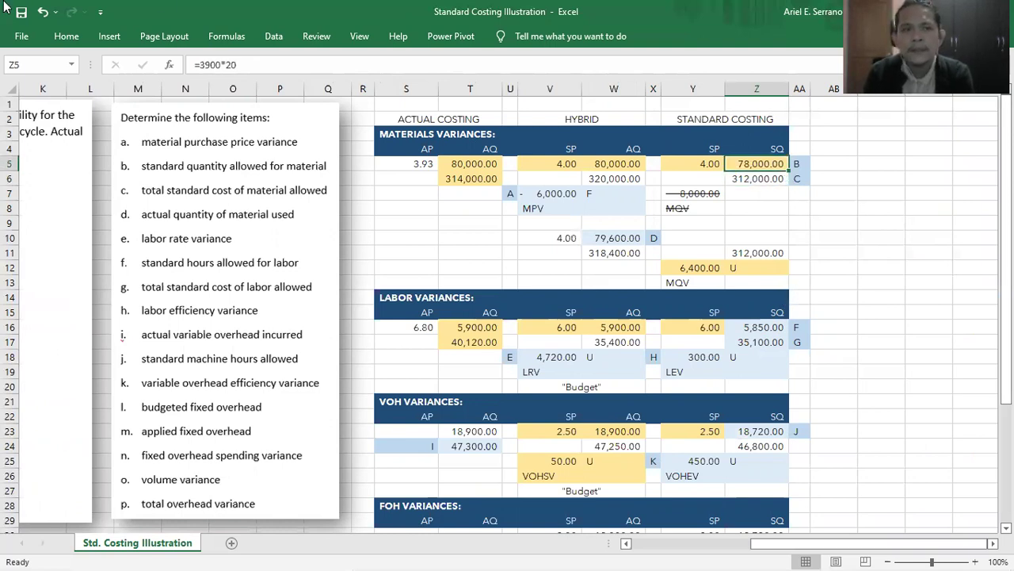
Fill the standard quantity cell Z5 and the total standard material cost cell Z6 with light blue.
{"action": "left_click", "coordinate": [68, 37]}
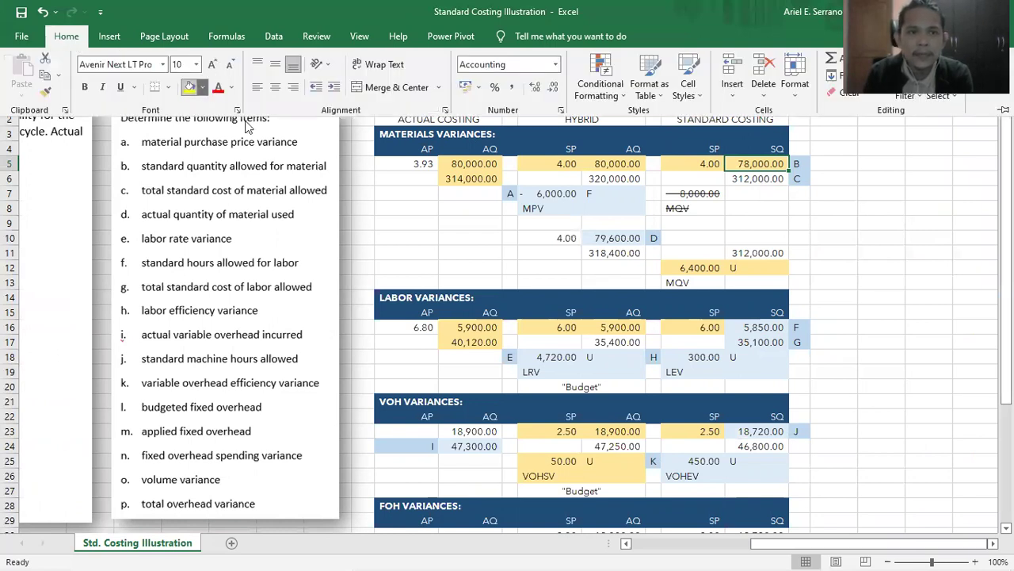
{"action": "left_click", "coordinate": [203, 87]}
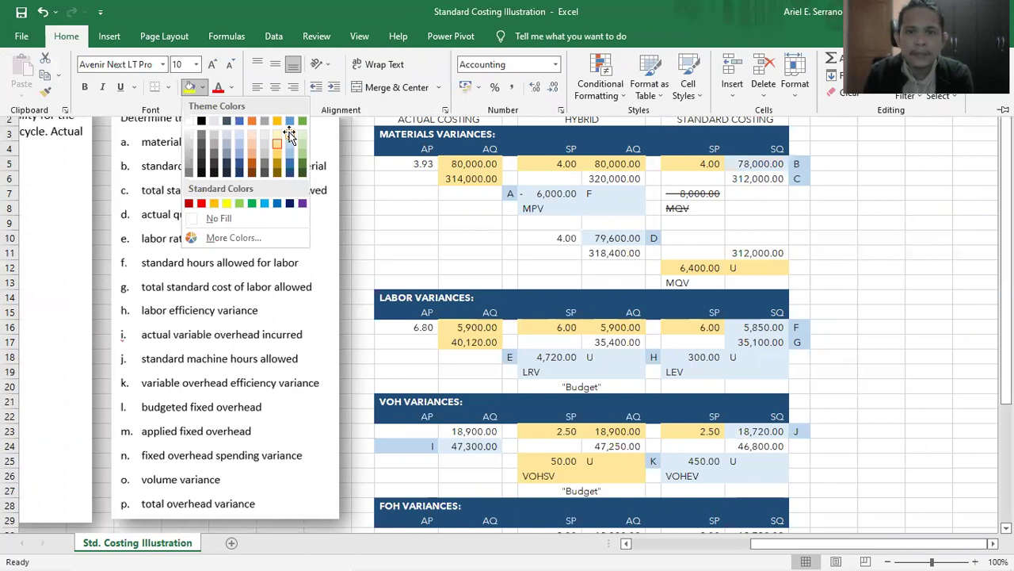
{"action": "left_click", "coordinate": [289, 135]}
{"action": "left_click", "coordinate": [749, 184]}
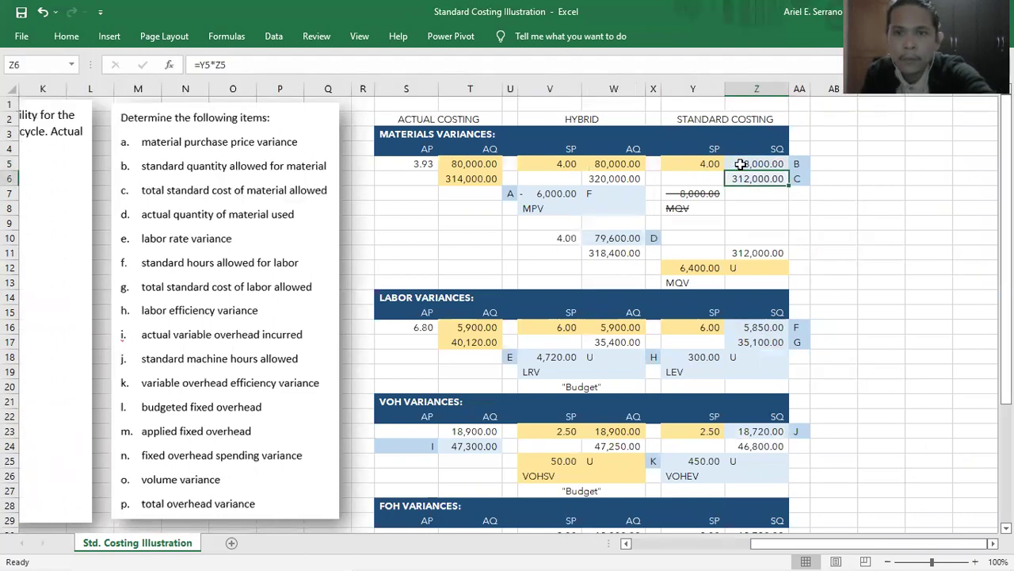
{"action": "left_click", "coordinate": [816, 190]}
Match the standard quantity in Z5 with required item b and trace its inputs back to the problem statement.
{"action": "left_click", "coordinate": [772, 164]}
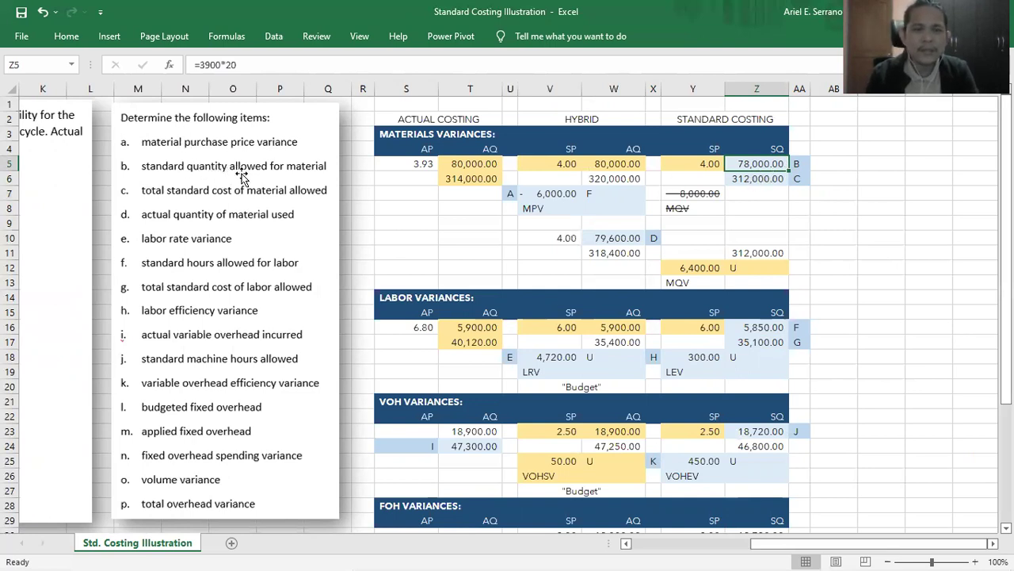
{"action": "left_click", "coordinate": [849, 168]}
{"action": "key", "text": "Left"}
{"action": "key", "text": "Home"}
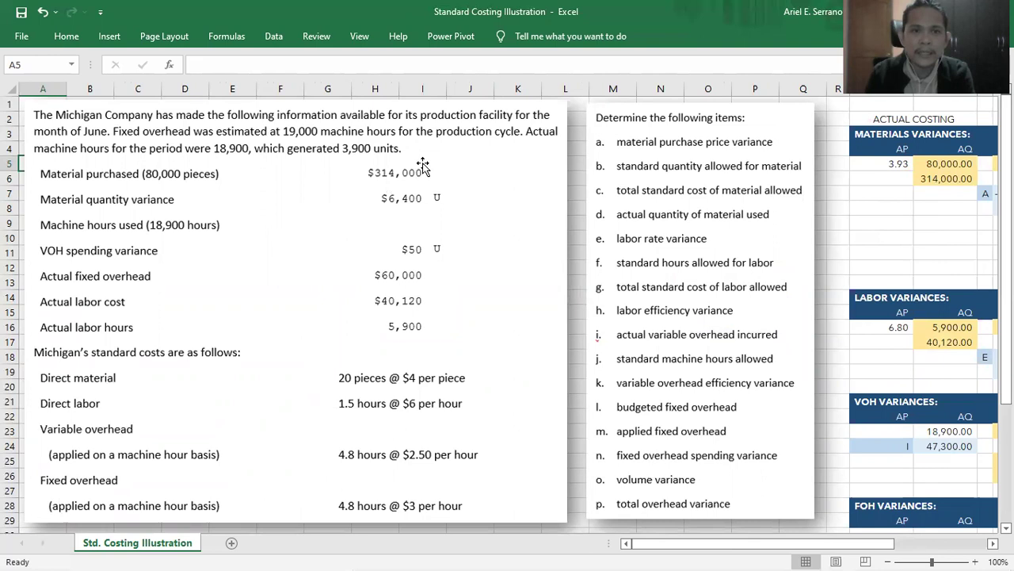
{"action": "key", "text": "Right"}
{"action": "key", "text": "Right"}
{"action": "key", "text": "Right"}
{"action": "key", "text": "Right"}
{"action": "key", "text": "Right"}
{"action": "key", "text": "Right"}
{"action": "key", "text": "Right"}
{"action": "key", "text": "Right"}
{"action": "key", "text": "Right"}
{"action": "key", "text": "Right"}
{"action": "key", "text": "Right"}
{"action": "key", "text": "Right"}
{"action": "key", "text": "Right"}
{"action": "key", "text": "Right"}
{"action": "key", "text": "Right"}
{"action": "key", "text": "Right"}
{"action": "key", "text": "Right"}
{"action": "key", "text": "Right"}
{"action": "key", "text": "Right"}
{"action": "key", "text": "Right"}
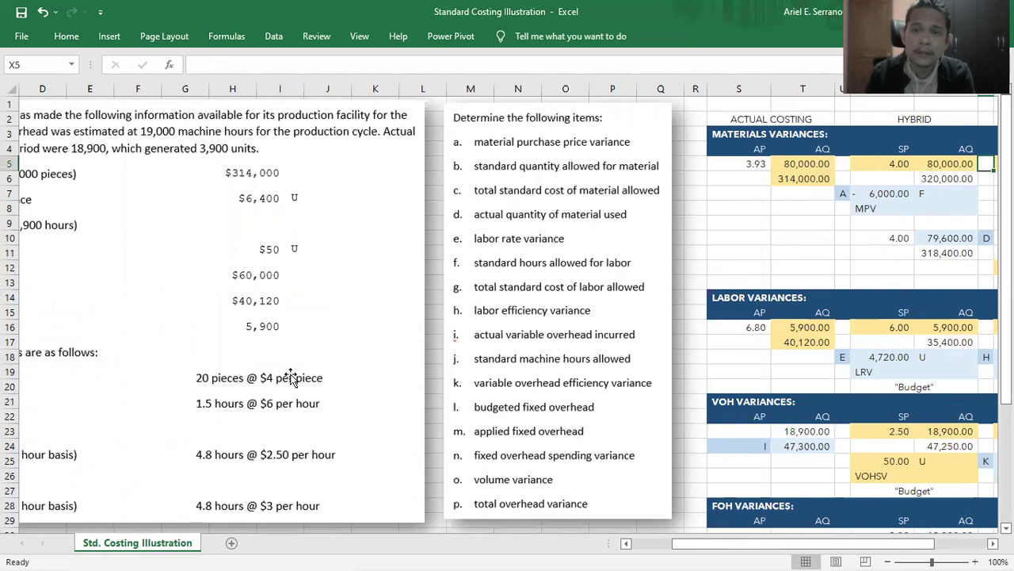
Examine answer labels B and C and how the total standard material cost in Z6 multiplies Y5 by Z5.
{"action": "key", "text": "Right"}
{"action": "key", "text": "Right"}
{"action": "key", "text": "Right"}
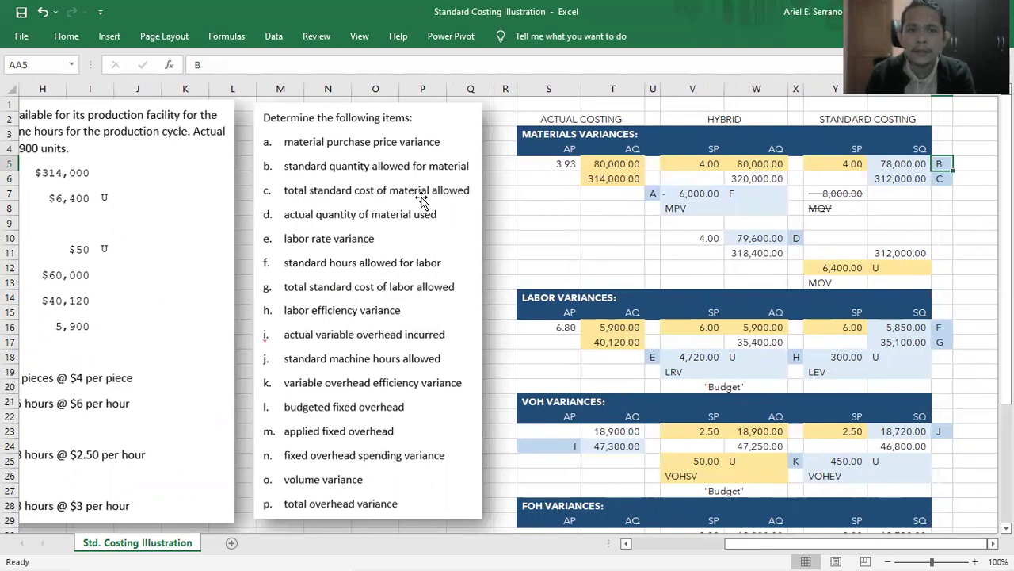
{"action": "key", "text": "Return"}
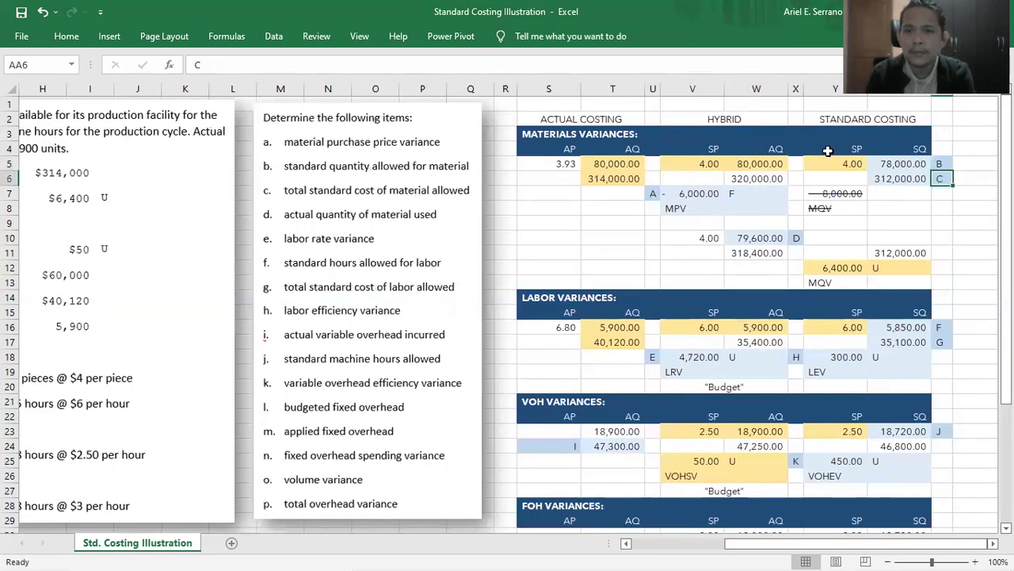
{"action": "left_click_drag", "start_coordinate": [845, 163], "coordinate": [891, 169]}
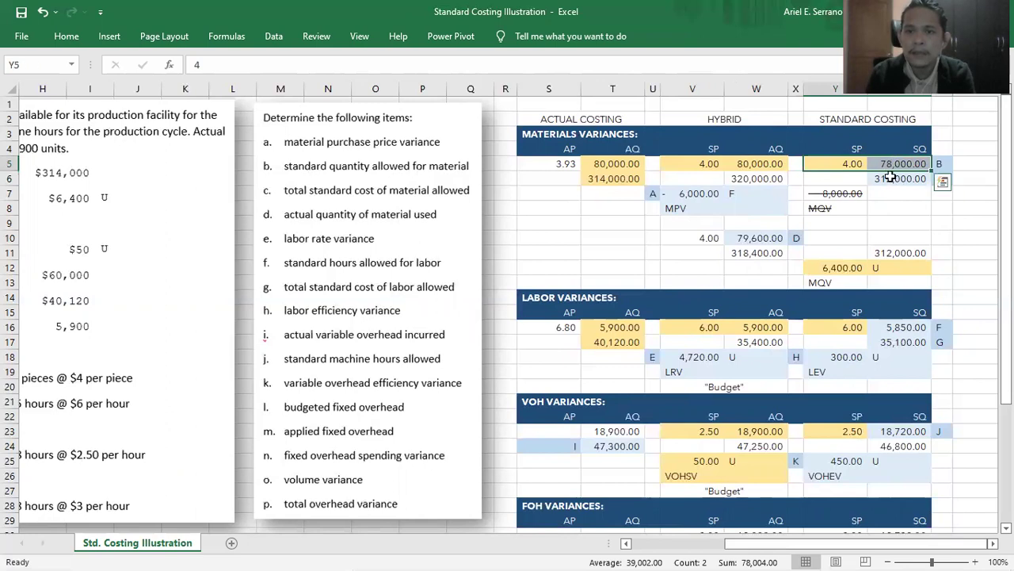
{"action": "left_click", "coordinate": [889, 178]}
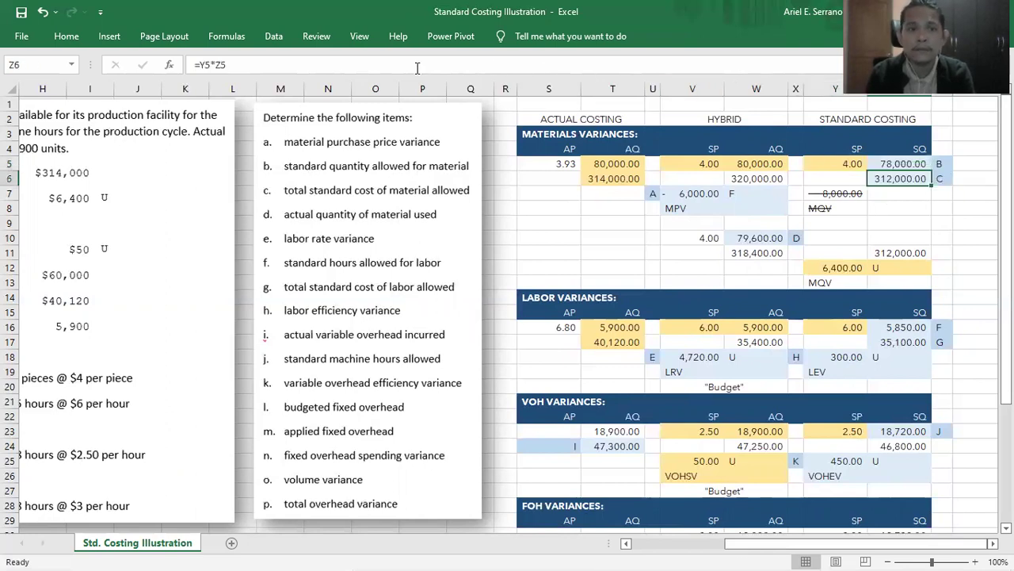
{"action": "left_click", "coordinate": [340, 64]}
{"action": "key", "text": "Return"}
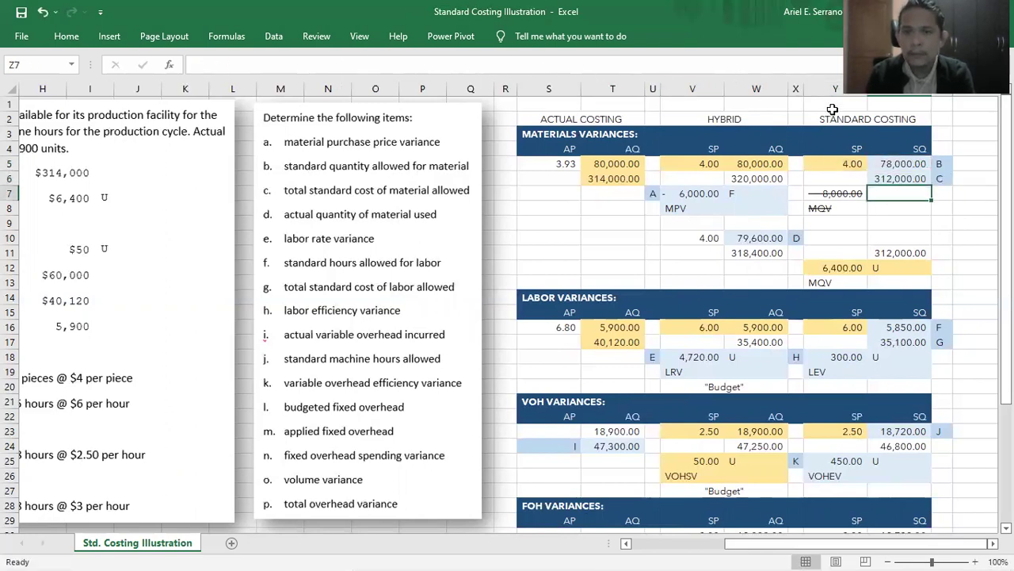
{"action": "left_click", "coordinate": [902, 164]}
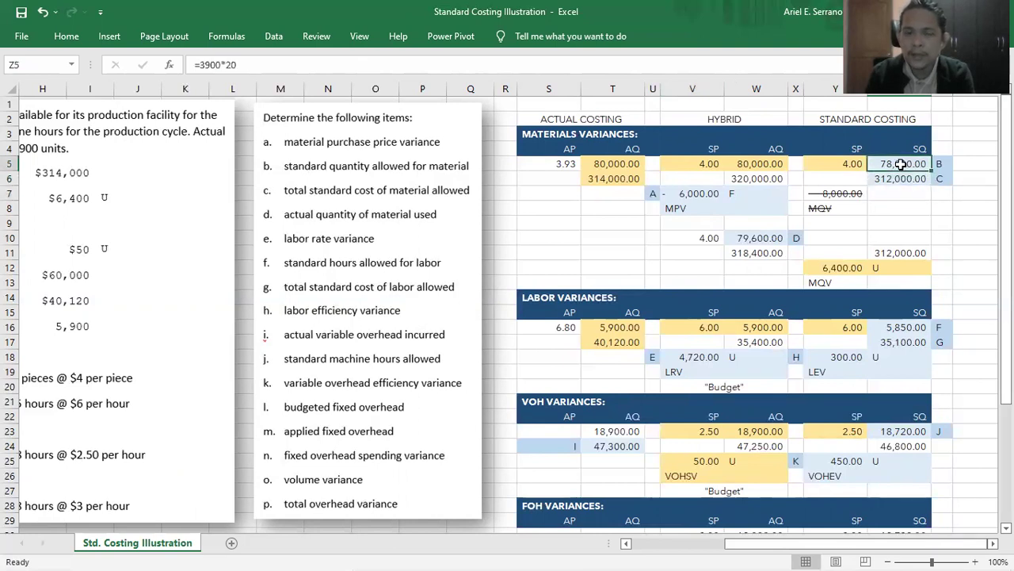
{"action": "left_click", "coordinate": [903, 177]}
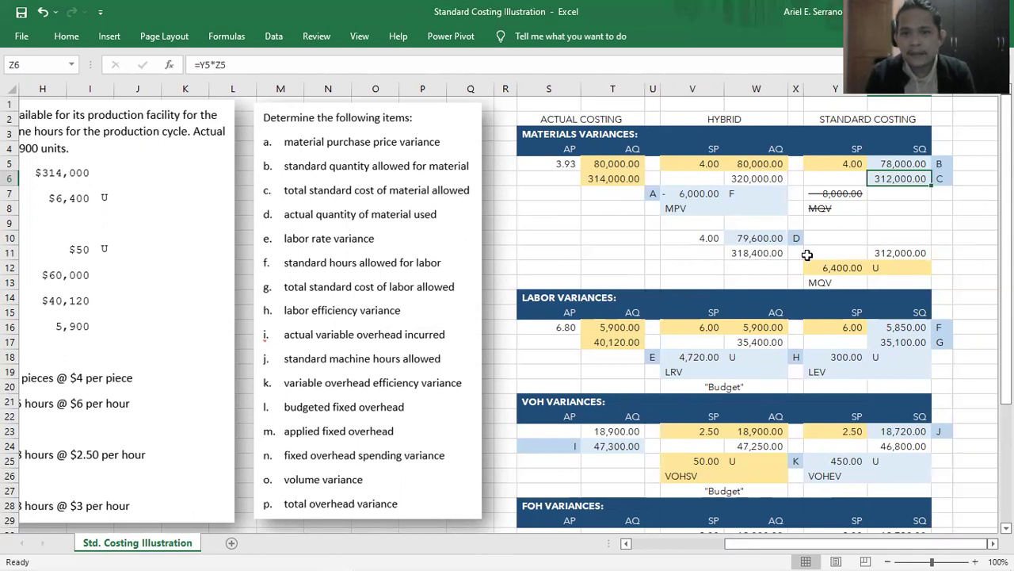
Examine the given material quantity variance in Y12, its MQV label and the standard cost carried into Z11 from Z6.
{"action": "left_click", "coordinate": [844, 269]}
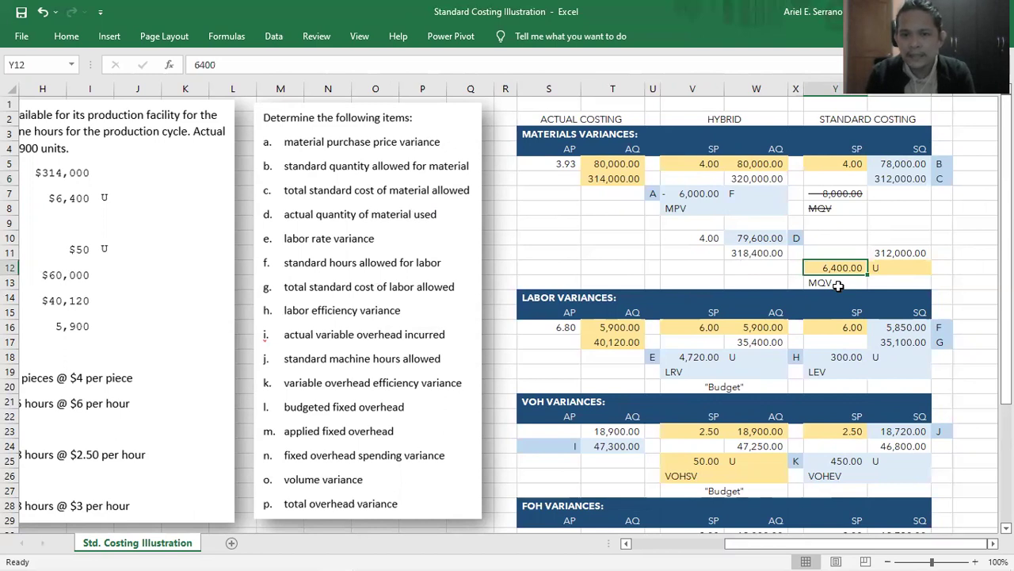
{"action": "left_click", "coordinate": [836, 282]}
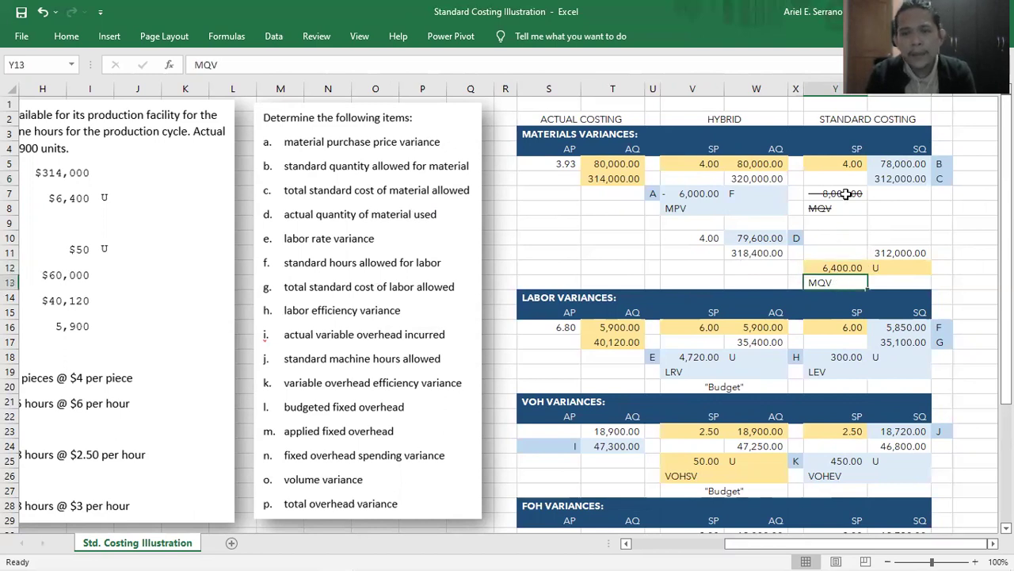
{"action": "left_click", "coordinate": [828, 164]}
{"action": "left_click_drag", "start_coordinate": [869, 175], "coordinate": [943, 179]}
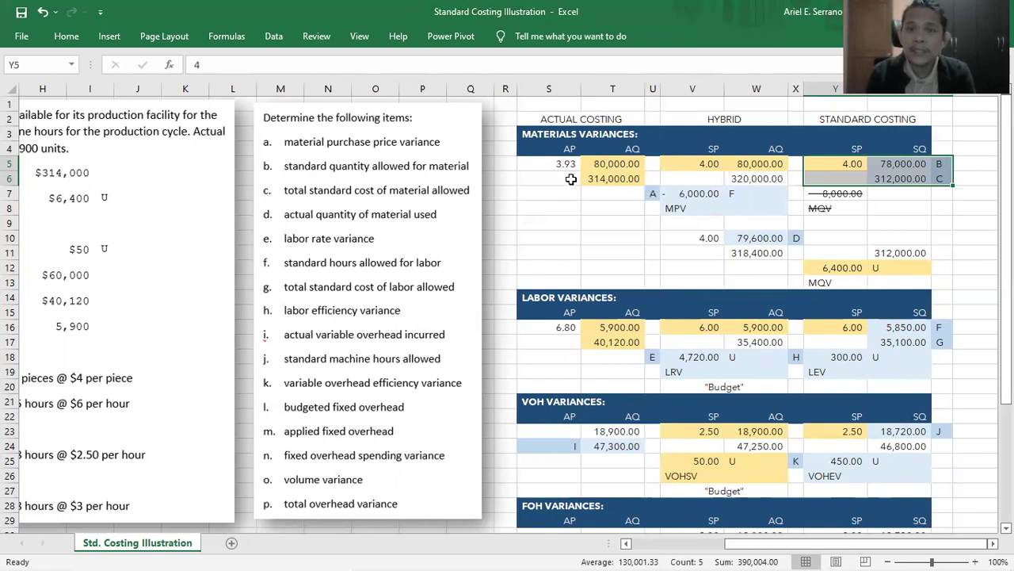
{"action": "left_click", "coordinate": [843, 249]}
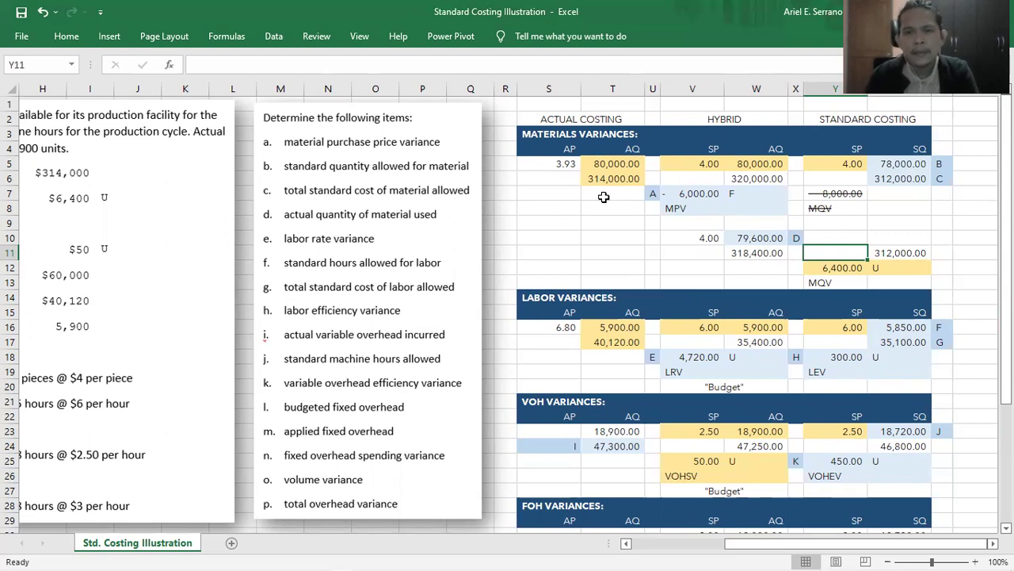
{"action": "left_click", "coordinate": [852, 269]}
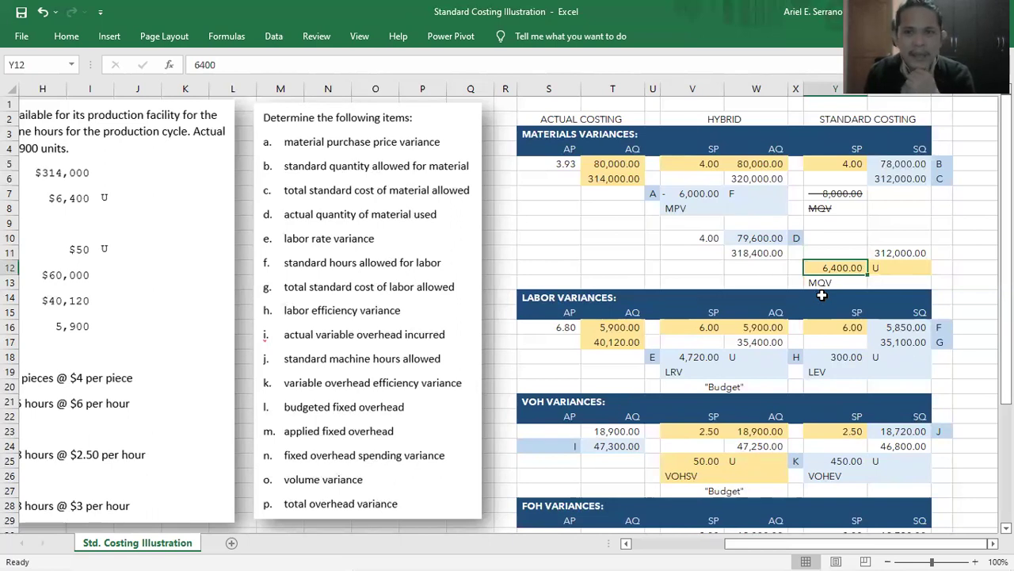
{"action": "left_click", "coordinate": [892, 252]}
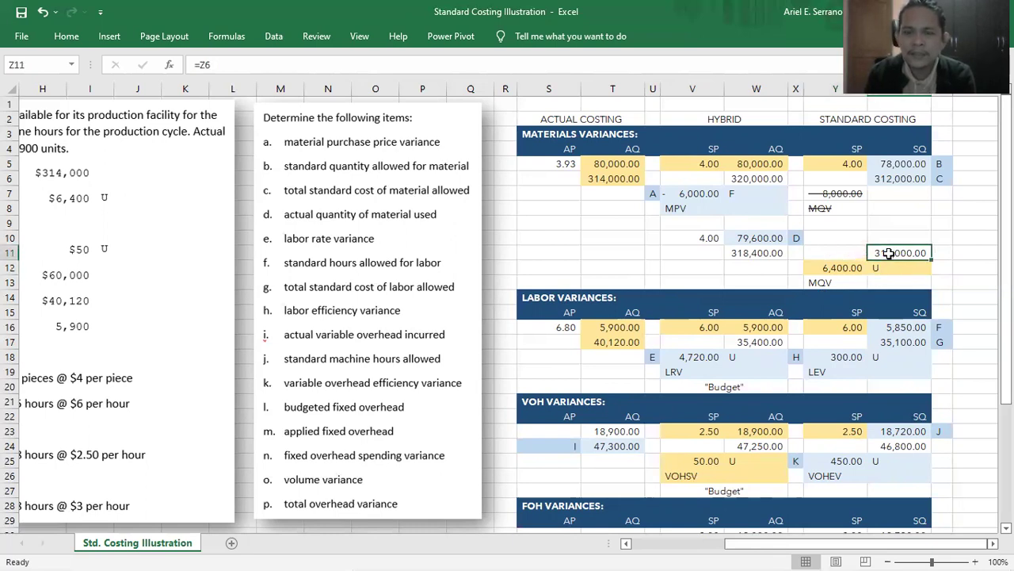
{"action": "left_click", "coordinate": [837, 271]}
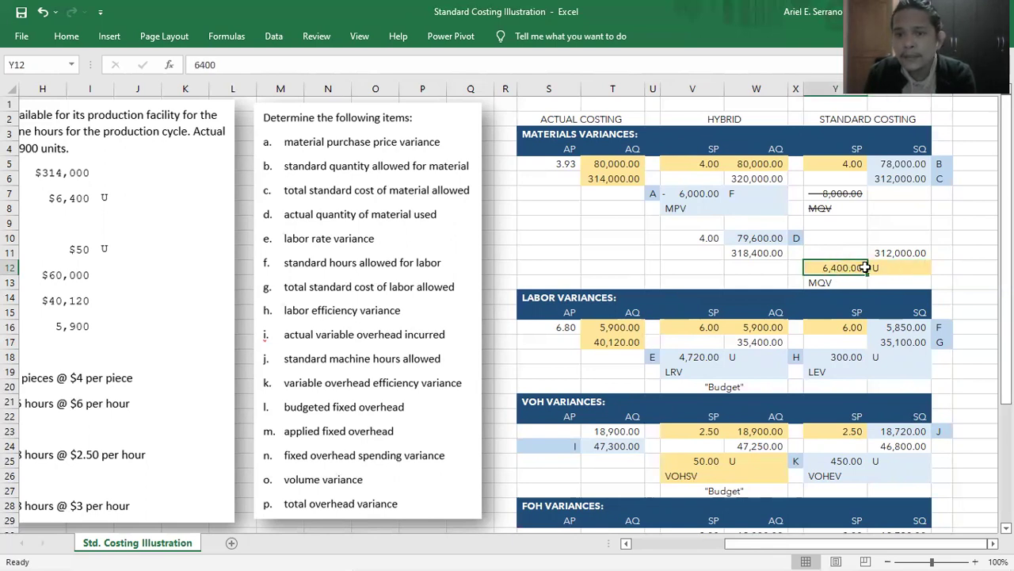
Examine how the hybrid material cost in W11 derives from the standard cost in Z11 and the quantity variance in Y12.
{"action": "left_click", "coordinate": [759, 252]}
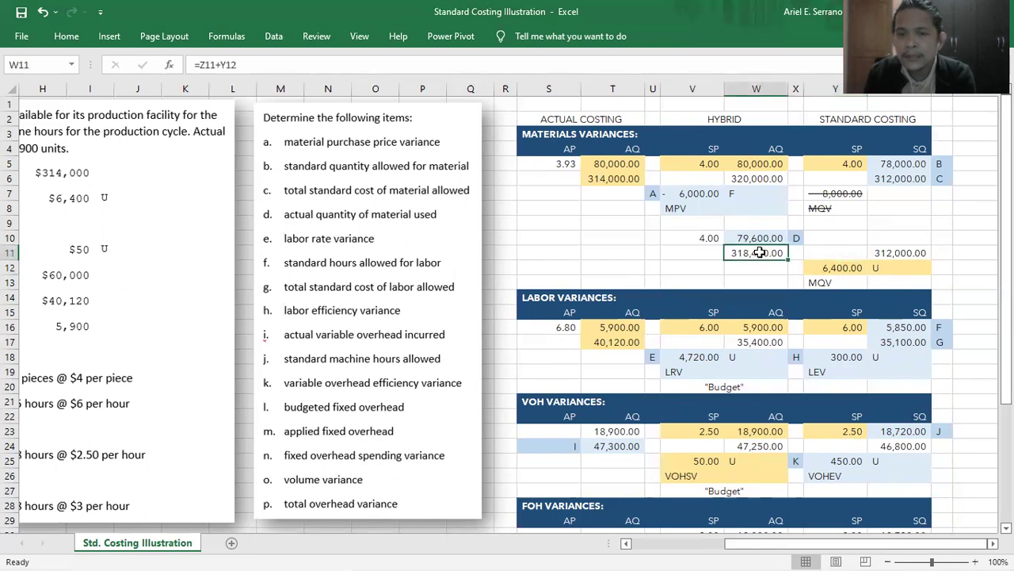
{"action": "left_click", "coordinate": [910, 252]}
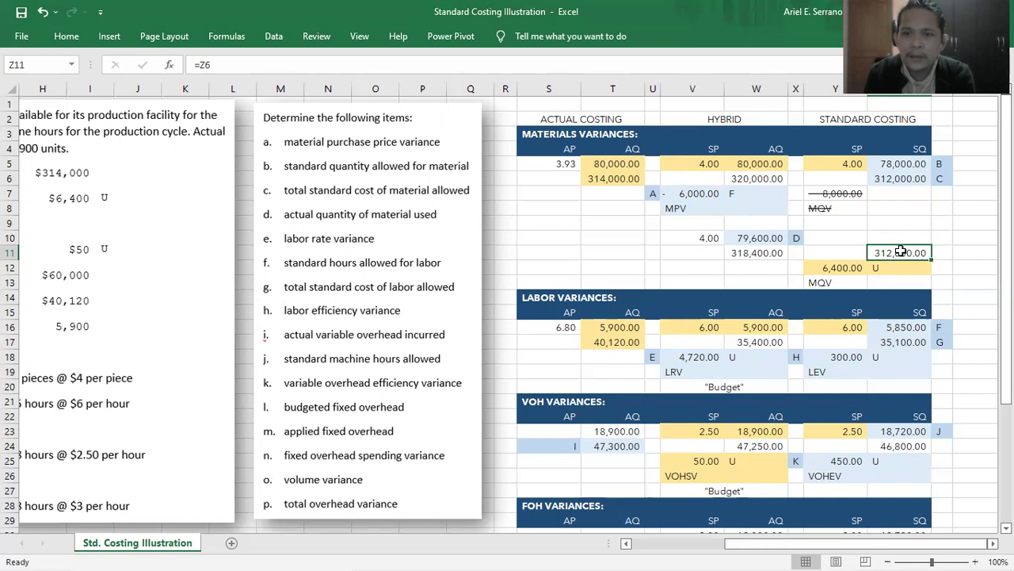
{"action": "left_click", "coordinate": [842, 267]}
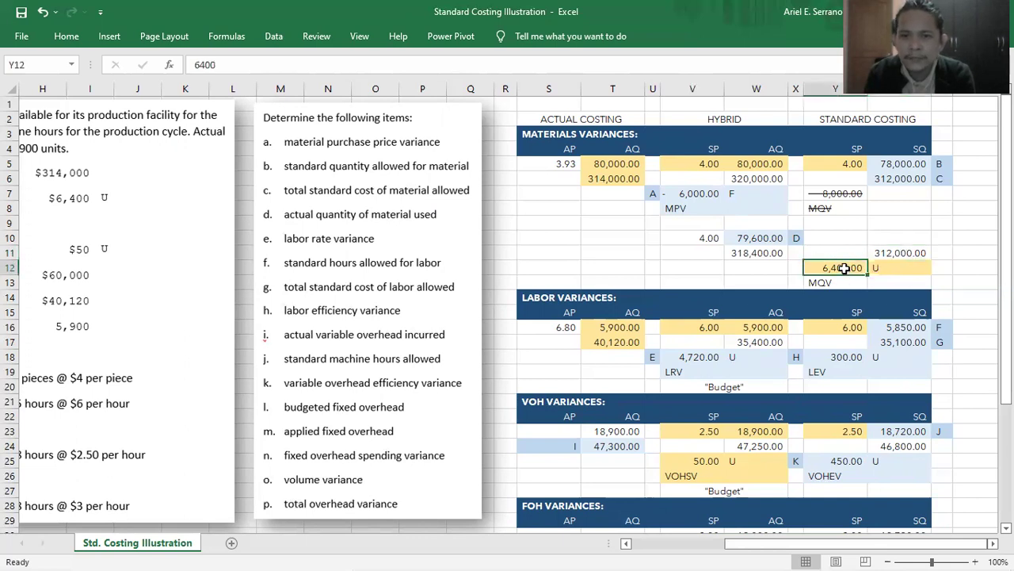
{"action": "left_click", "coordinate": [755, 251]}
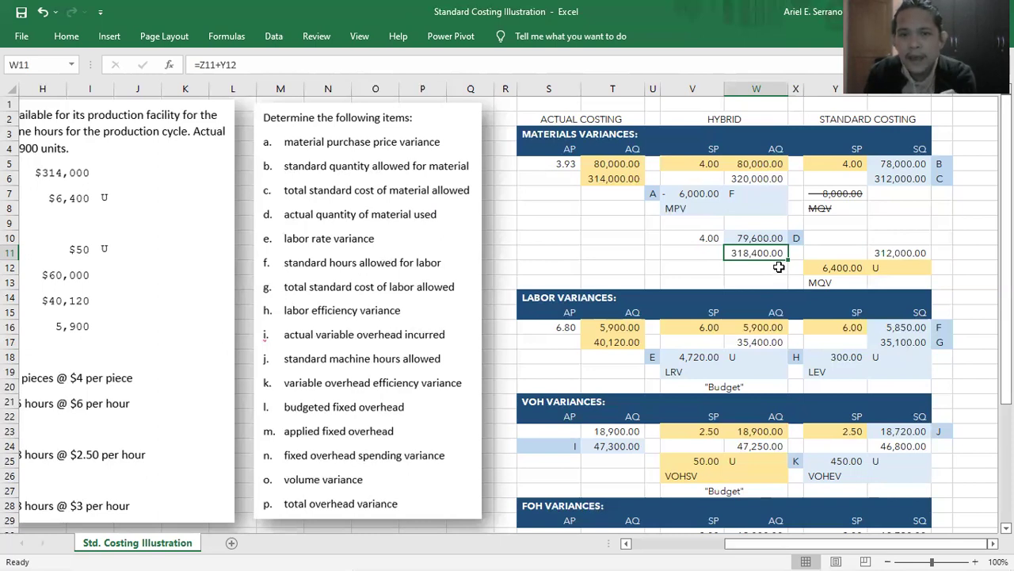
Examine how the actual material quantity used in W10 is worked back from the cost in W11 and the standard price in V10.
{"action": "left_click", "coordinate": [708, 238]}
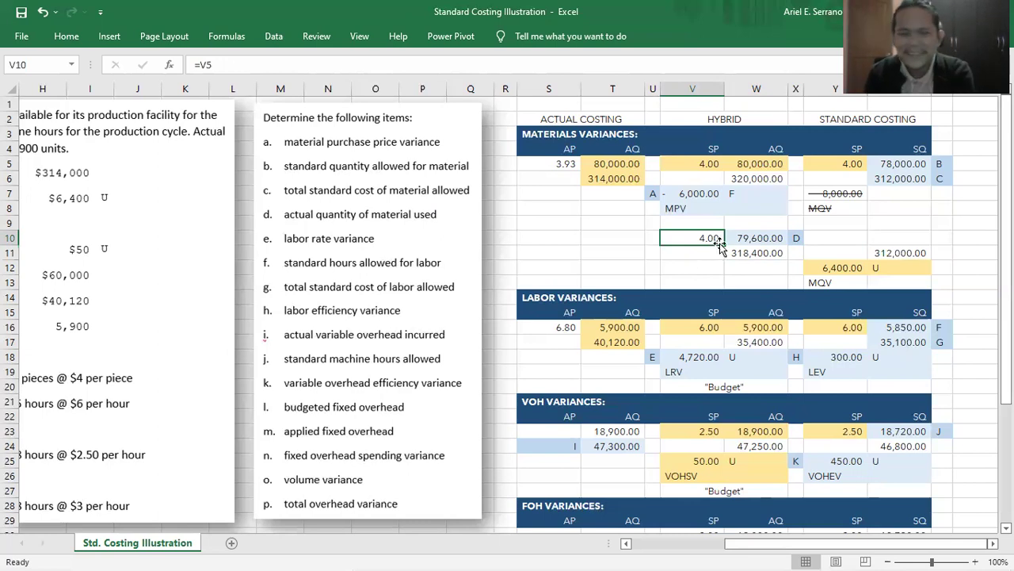
{"action": "left_click", "coordinate": [773, 255]}
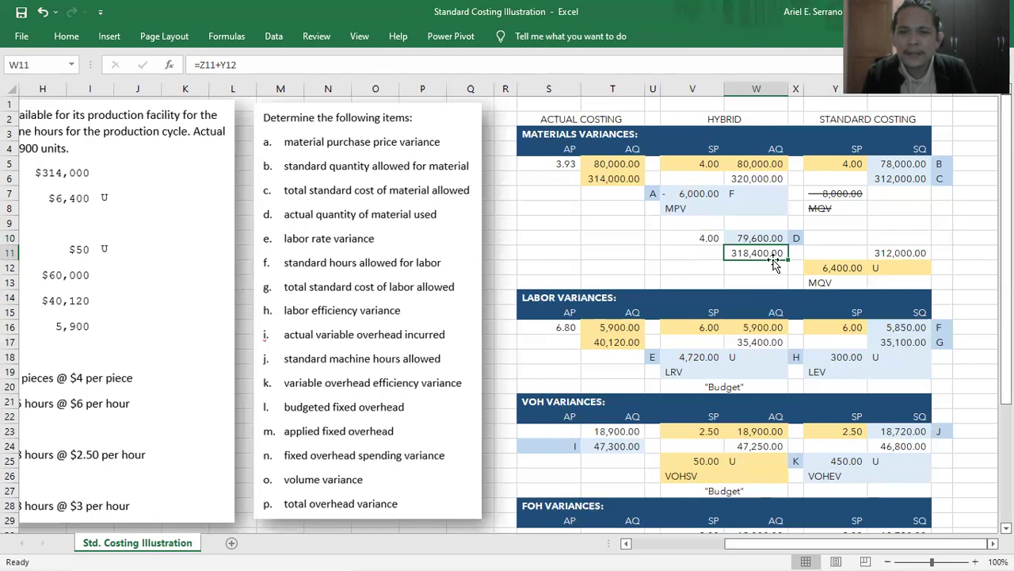
{"action": "left_click", "coordinate": [699, 237]}
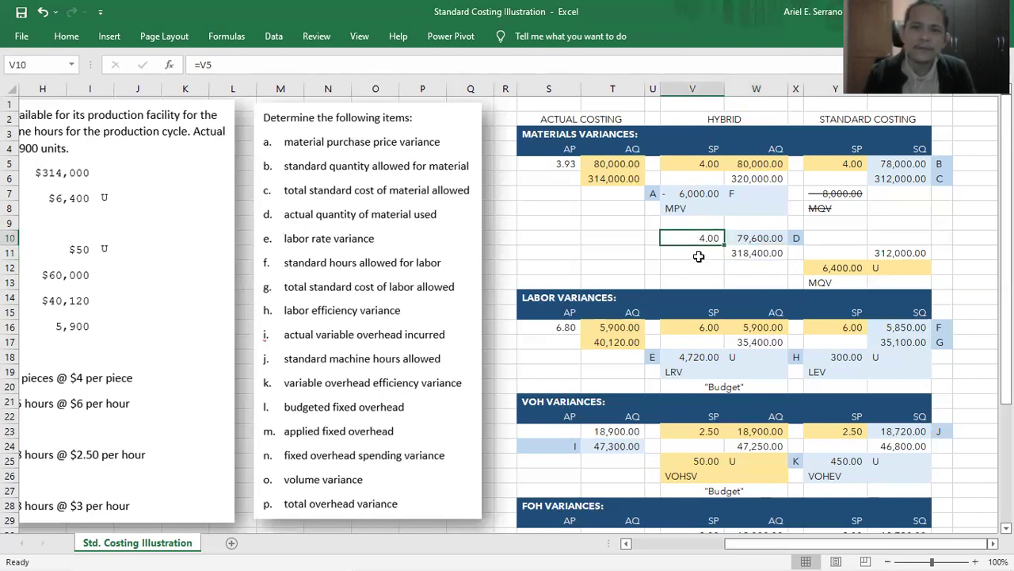
{"action": "left_click", "coordinate": [760, 239]}
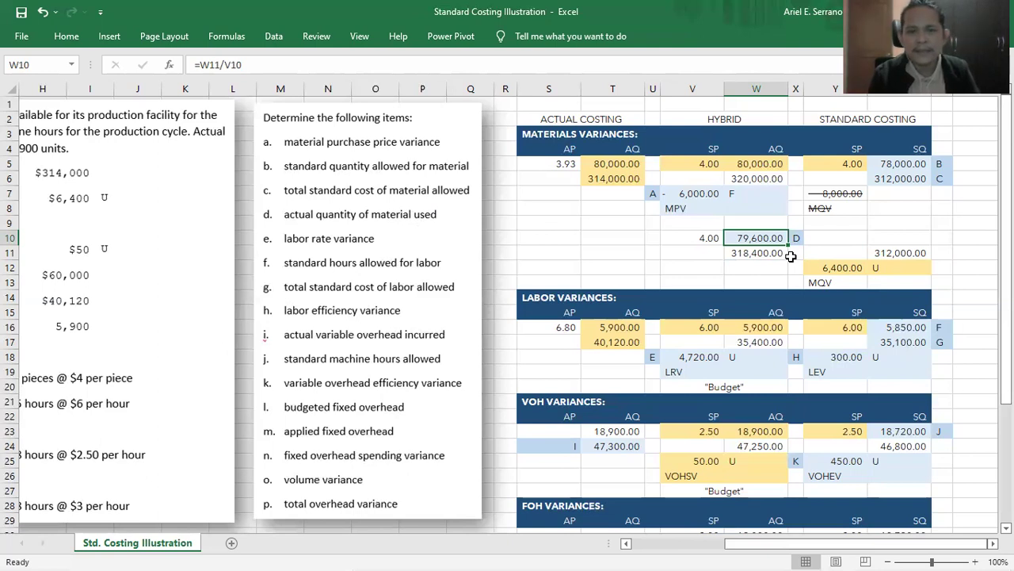
Trace the actual labor hours in T16 and actual labor cost in T17 back to the problem statement.
{"action": "scroll", "coordinate": [791, 256], "scroll_direction": "down", "scroll_amount": 1}
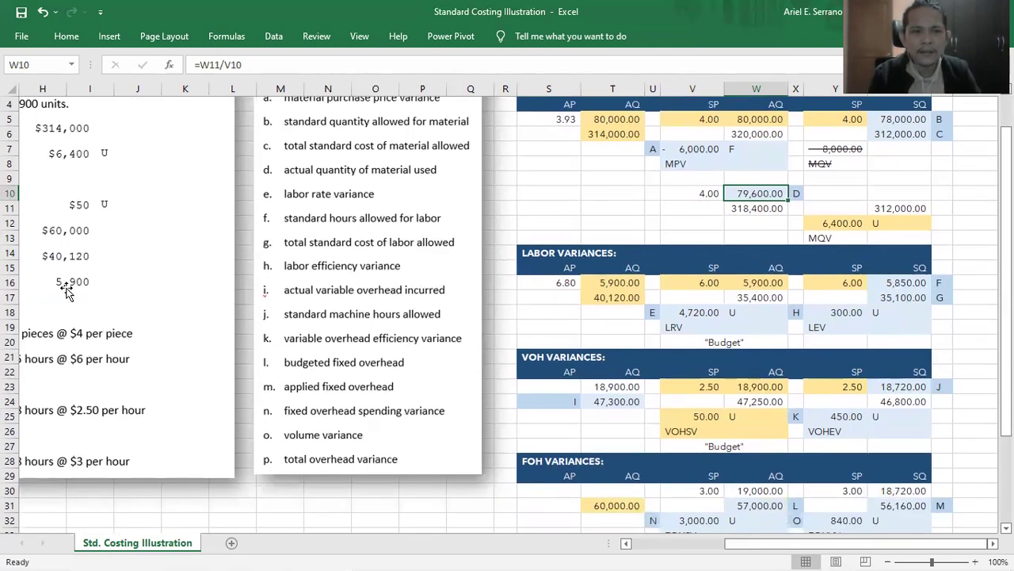
{"action": "left_click", "coordinate": [580, 311]}
{"action": "key", "text": "Left"}
{"action": "key", "text": "Left"}
{"action": "key", "text": "Left"}
{"action": "key", "text": "Left"}
{"action": "key", "text": "Left"}
{"action": "key", "text": "Left"}
{"action": "key", "text": "Left"}
{"action": "key", "text": "Left"}
{"action": "key", "text": "Left"}
{"action": "key", "text": "Left"}
{"action": "key", "text": "Left"}
{"action": "key", "text": "Left"}
{"action": "key", "text": "Left"}
{"action": "key", "text": "Left"}
{"action": "key", "text": "Left"}
{"action": "key", "text": "Left"}
{"action": "key", "text": "Left"}
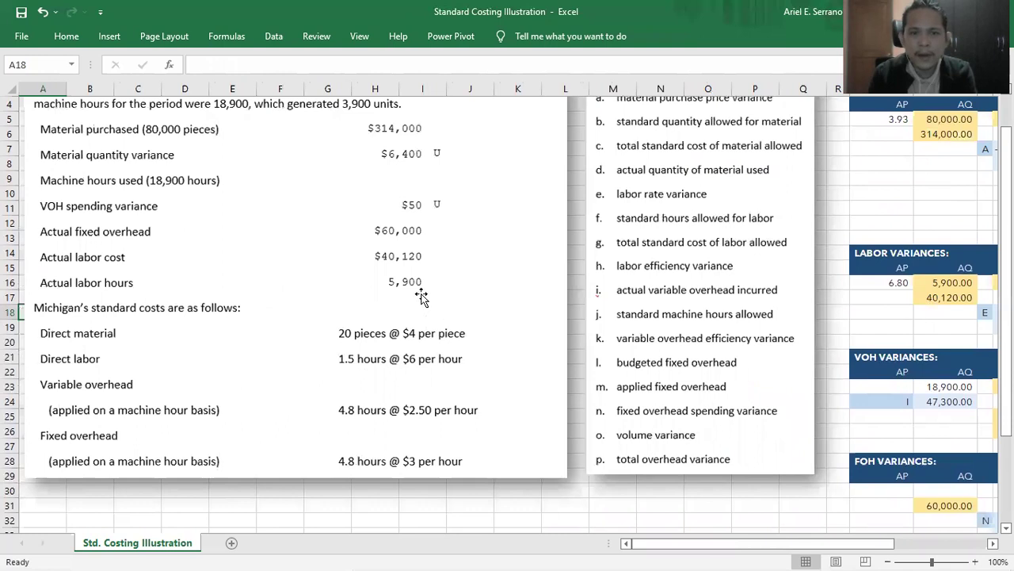
{"action": "left_click", "coordinate": [931, 283]}
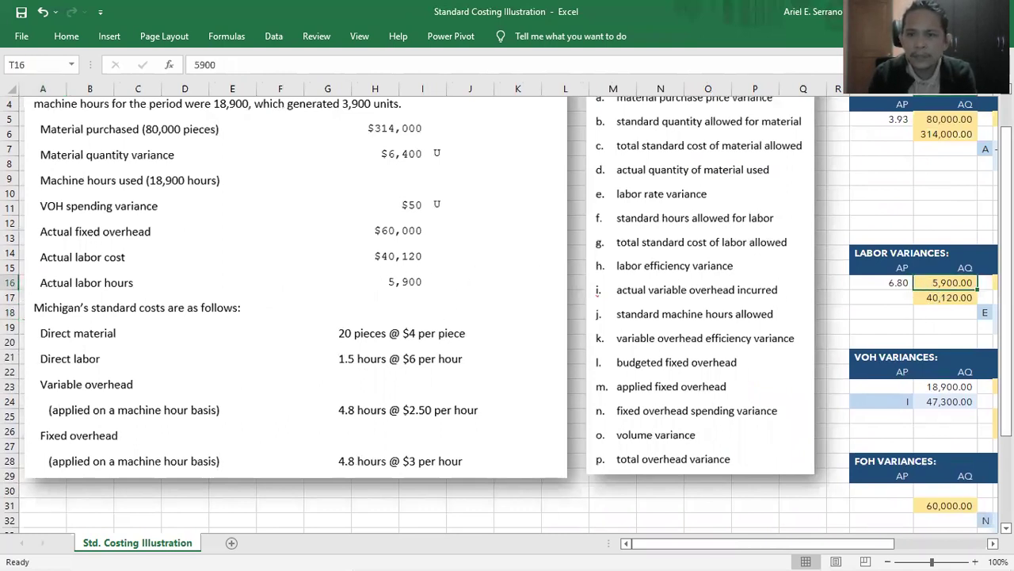
{"action": "left_click", "coordinate": [947, 298]}
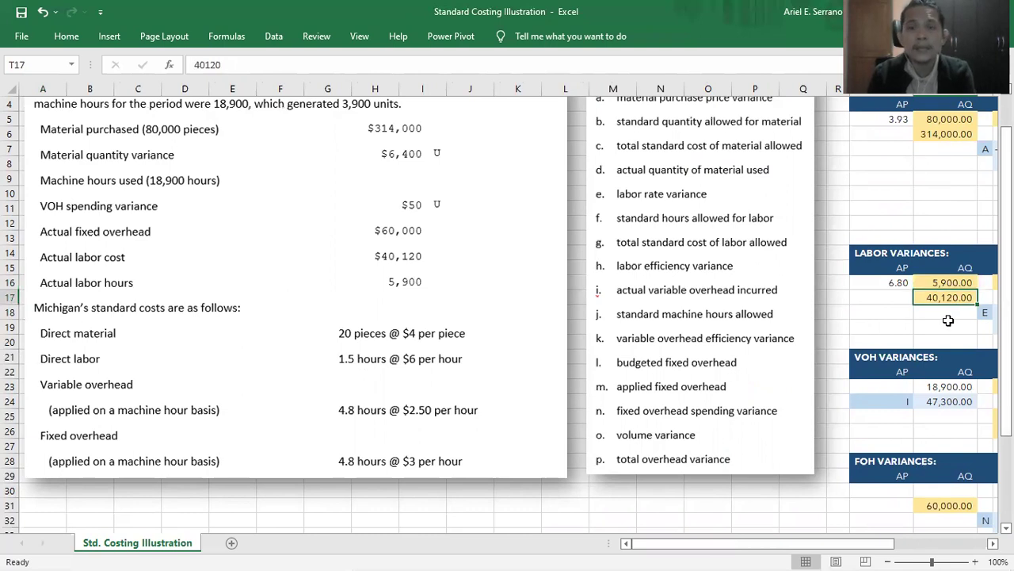
Compare the actual labor hours in T16 with the hybrid column's hours in W16.
{"action": "key", "text": "Right"}
{"action": "key", "text": "Right"}
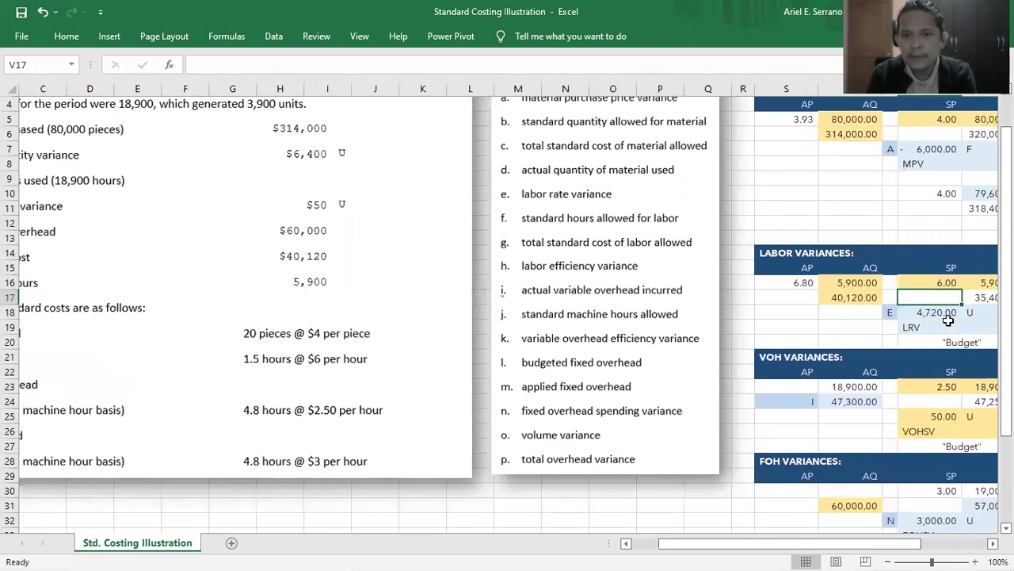
{"action": "key", "text": "Right"}
{"action": "left_click", "coordinate": [817, 283]}
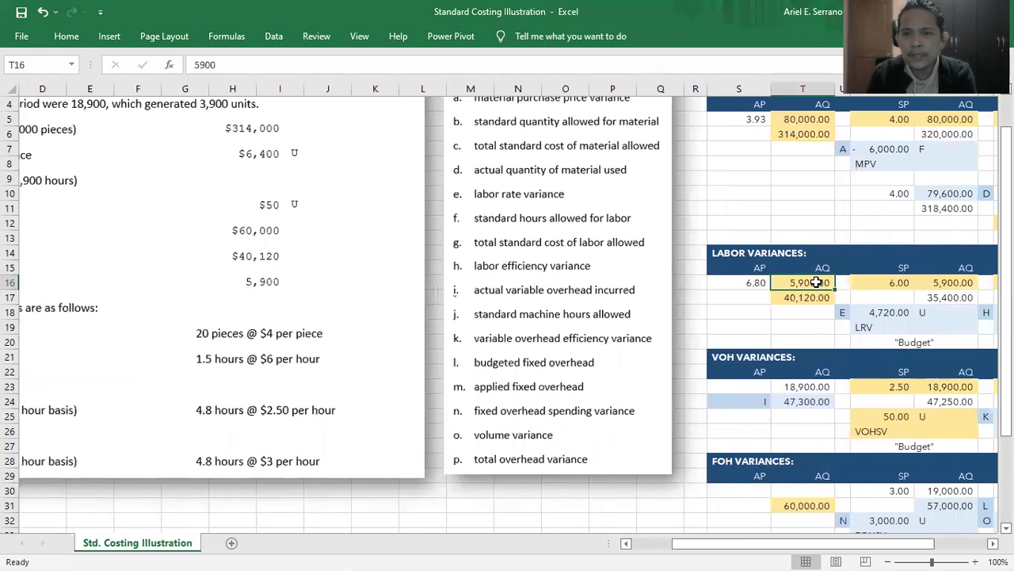
{"action": "left_click", "coordinate": [951, 281]}
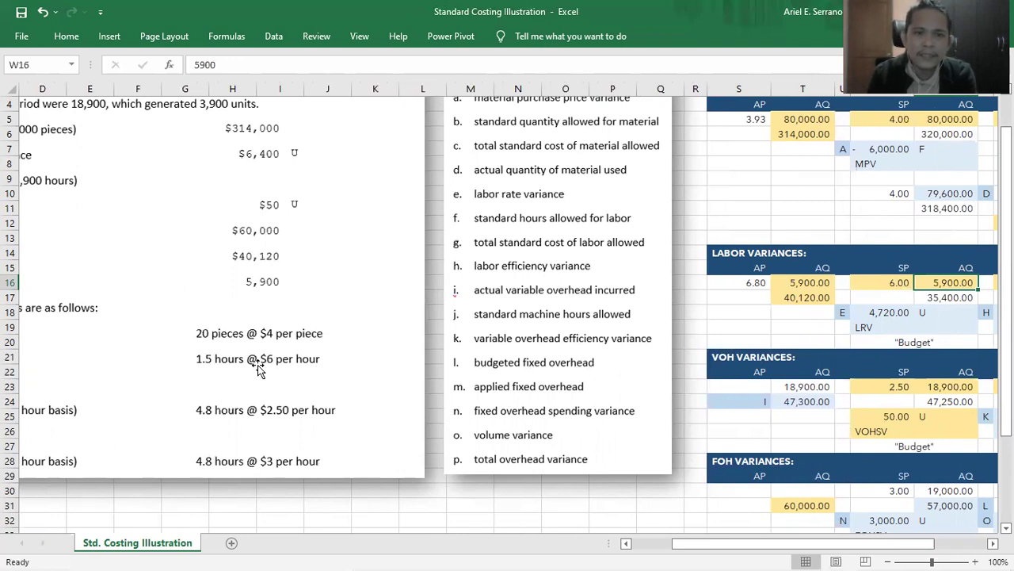
Trace the standard labor rate in V16 and Y16 back to the direct labor standard in the problem statement.
{"action": "left_click", "coordinate": [884, 282]}
{"action": "key", "text": "Left"}
{"action": "key", "text": "Left"}
{"action": "key", "text": "Left"}
{"action": "key", "text": "Left"}
{"action": "key", "text": "Left"}
{"action": "key", "text": "Left"}
{"action": "key", "text": "Left"}
{"action": "key", "text": "Left"}
{"action": "key", "text": "Left"}
{"action": "key", "text": "Left"}
{"action": "key", "text": "Left"}
{"action": "key", "text": "Left"}
{"action": "key", "text": "Left"}
{"action": "key", "text": "Left"}
{"action": "key", "text": "Left"}
{"action": "key", "text": "Left"}
{"action": "key", "text": "Left"}
{"action": "key", "text": "Left"}
{"action": "key", "text": "Left"}
{"action": "key", "text": "Left"}
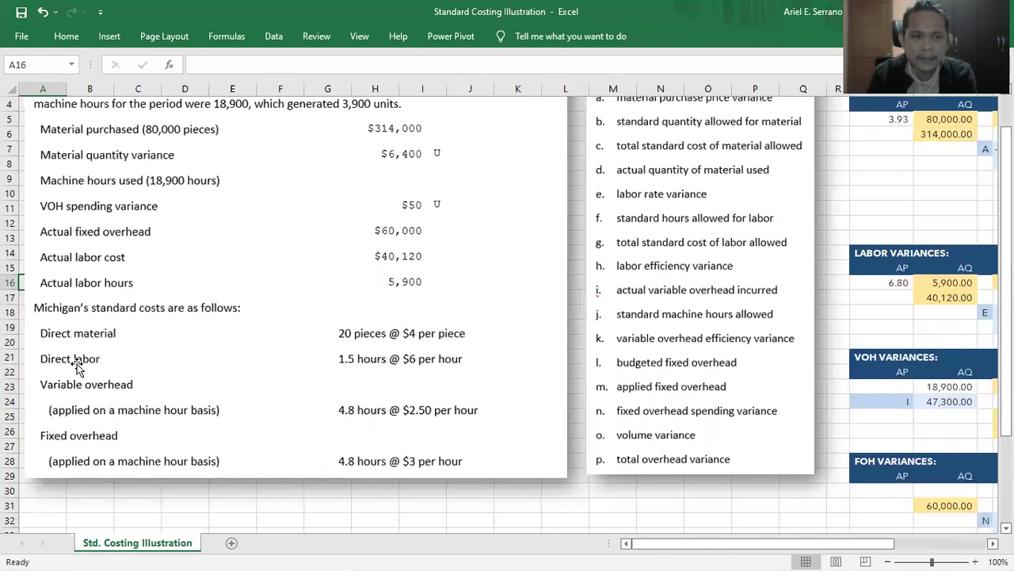
{"action": "key", "text": "Right"}
{"action": "key", "text": "Right"}
{"action": "key", "text": "Right"}
{"action": "key", "text": "Right"}
{"action": "key", "text": "Right"}
{"action": "key", "text": "Right"}
{"action": "key", "text": "Right"}
{"action": "key", "text": "Right"}
{"action": "key", "text": "Right"}
{"action": "key", "text": "Right"}
{"action": "key", "text": "Right"}
{"action": "key", "text": "Right"}
{"action": "key", "text": "Right"}
{"action": "key", "text": "Right"}
{"action": "key", "text": "Right"}
{"action": "key", "text": "Right"}
{"action": "key", "text": "Right"}
{"action": "key", "text": "Right"}
{"action": "key", "text": "Right"}
{"action": "key", "text": "Right"}
{"action": "key", "text": "Right"}
{"action": "key", "text": "Right"}
{"action": "key", "text": "Right"}
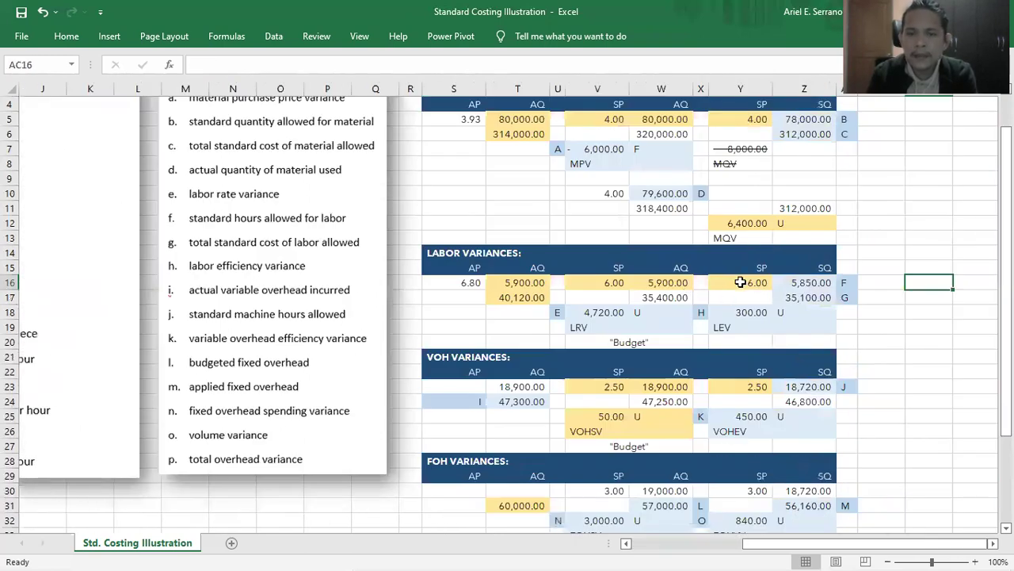
{"action": "left_click", "coordinate": [740, 282]}
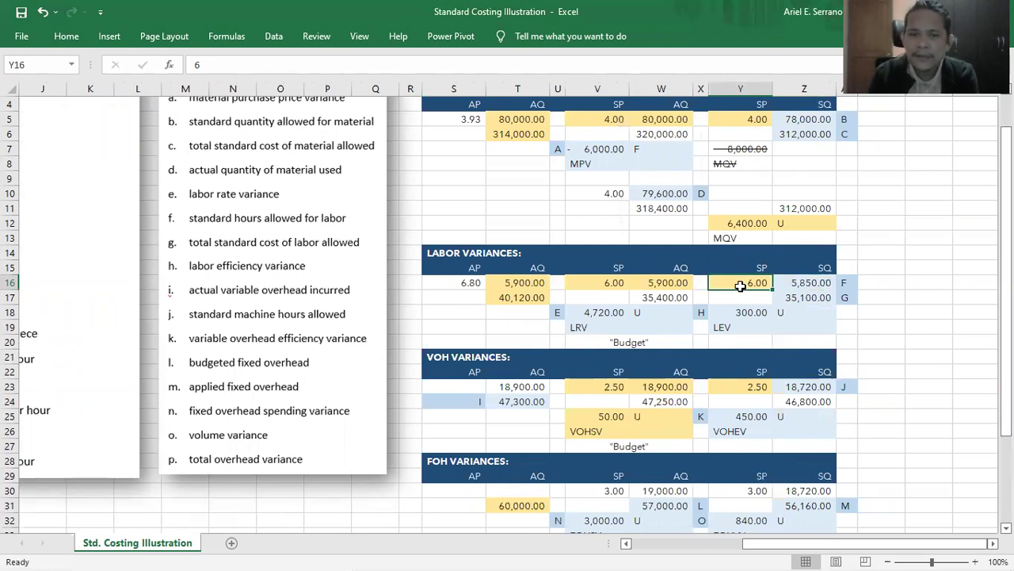
Examine how the hybrid labor cost in W17 is computed from the standard rate in V16 and actual hours in W16.
{"action": "left_click", "coordinate": [656, 295]}
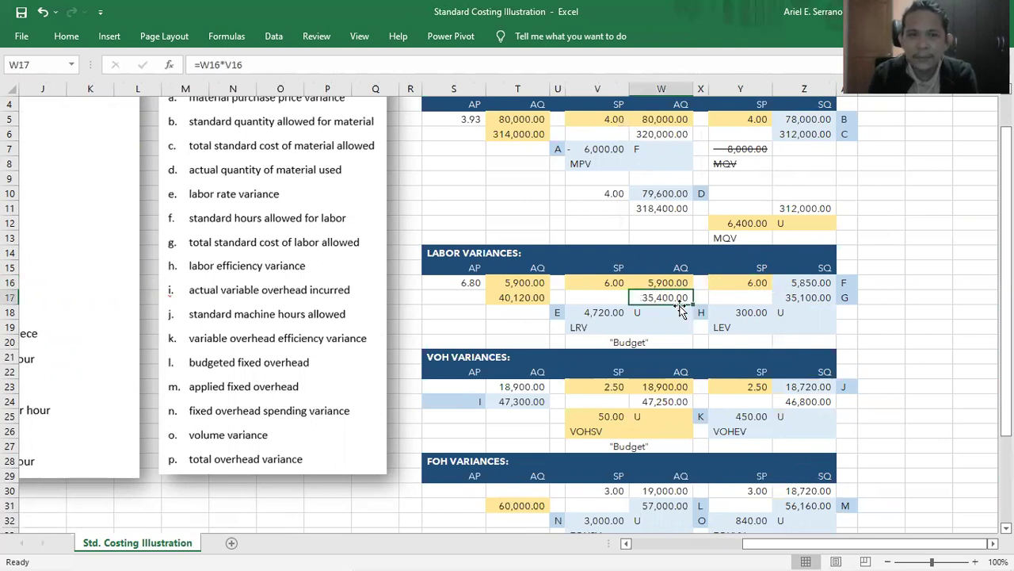
{"action": "left_click_drag", "start_coordinate": [602, 283], "coordinate": [655, 278]}
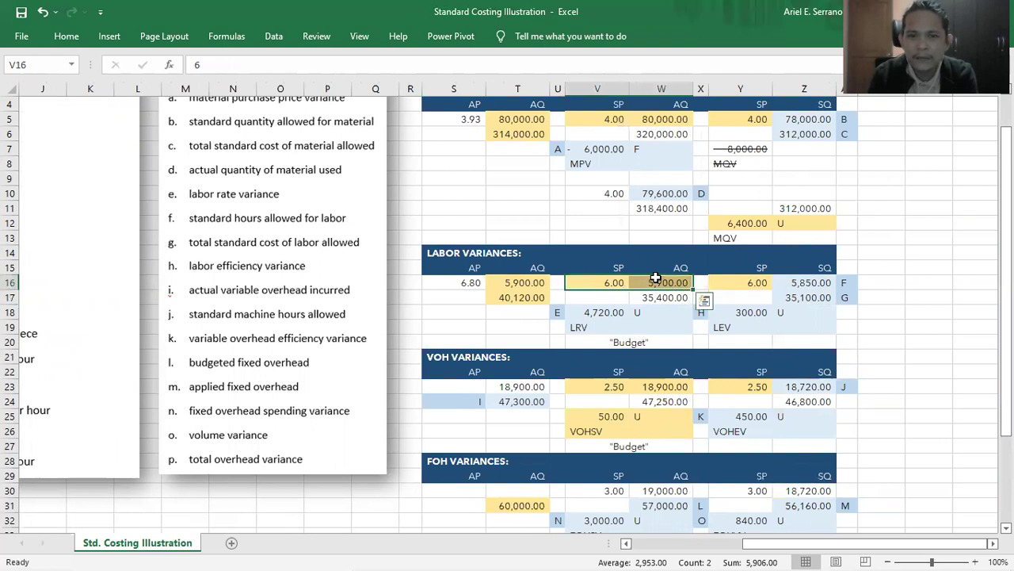
{"action": "left_click", "coordinate": [645, 283]}
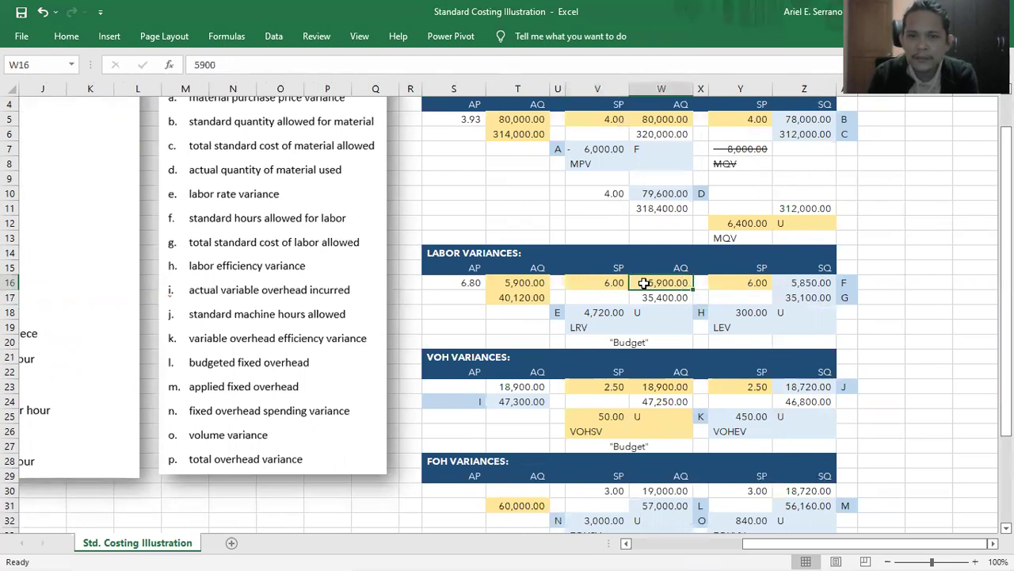
{"action": "left_click", "coordinate": [651, 297]}
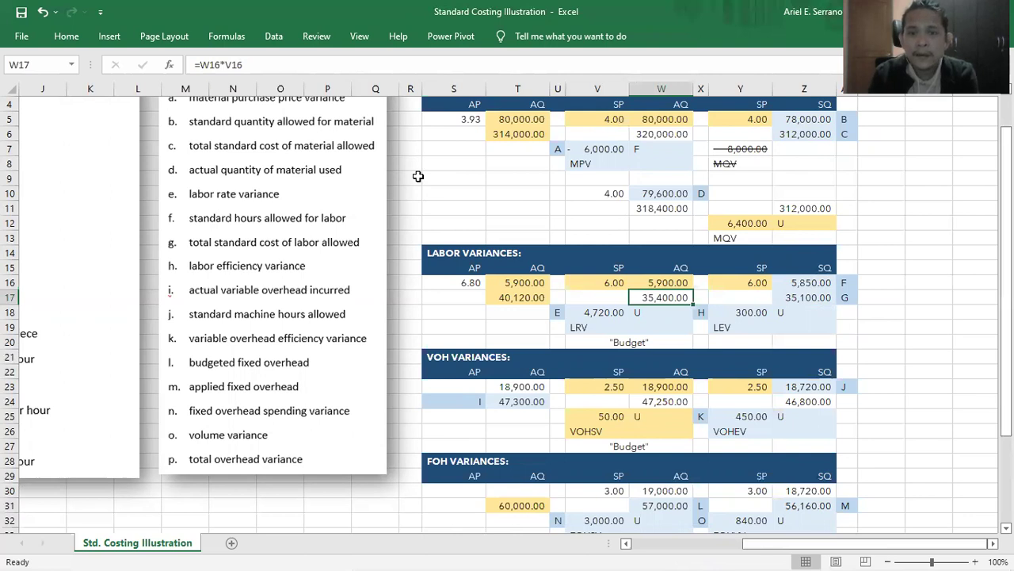
Examine how the labor rate variance in V18 is derived from the actual cost in T17 and hybrid cost in W17.
{"action": "left_click", "coordinate": [509, 298]}
{"action": "left_click", "coordinate": [650, 298]}
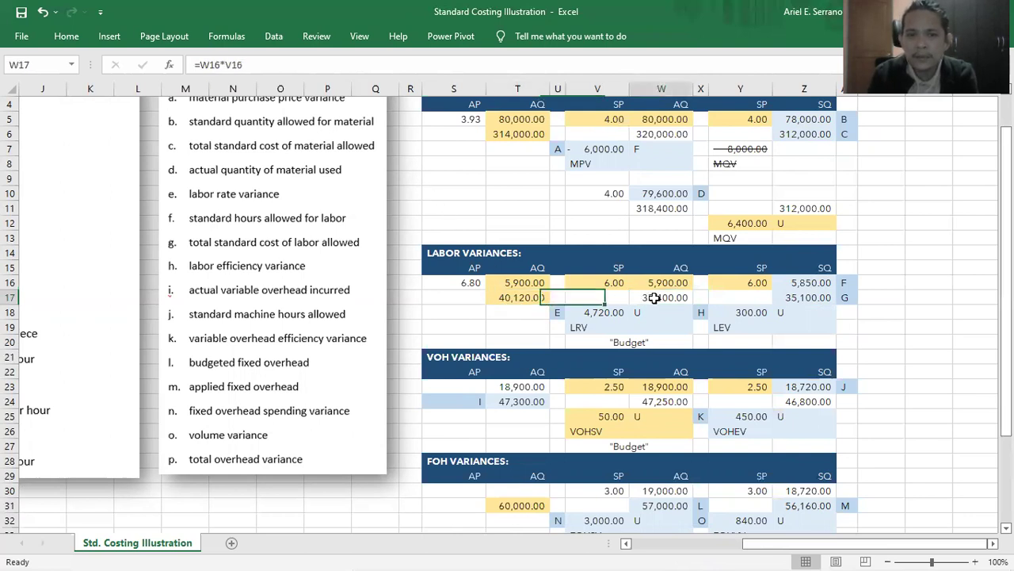
{"action": "left_click", "coordinate": [505, 298]}
{"action": "left_click", "coordinate": [660, 297], "text": "ctrl"}
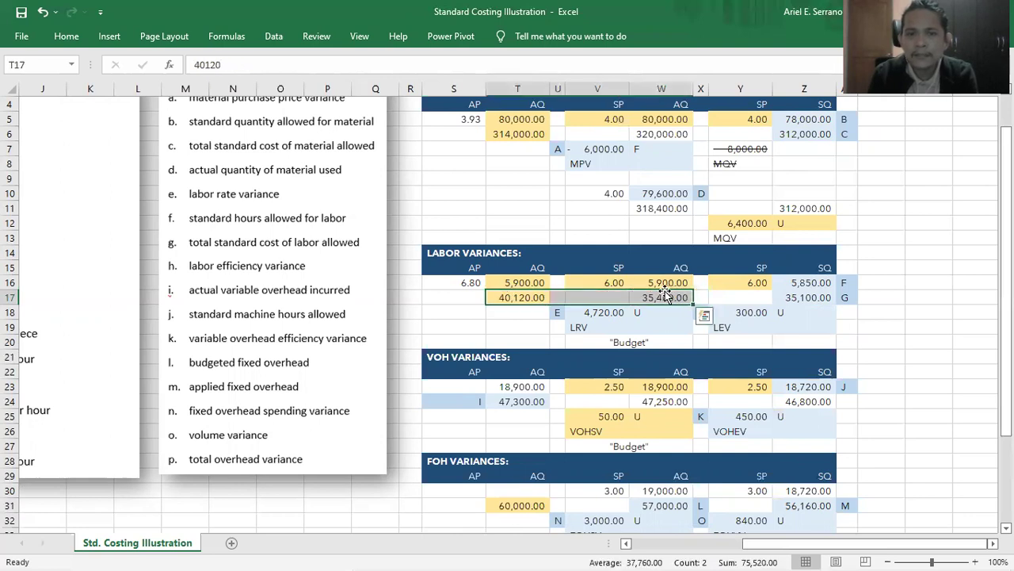
{"action": "left_click", "coordinate": [595, 310]}
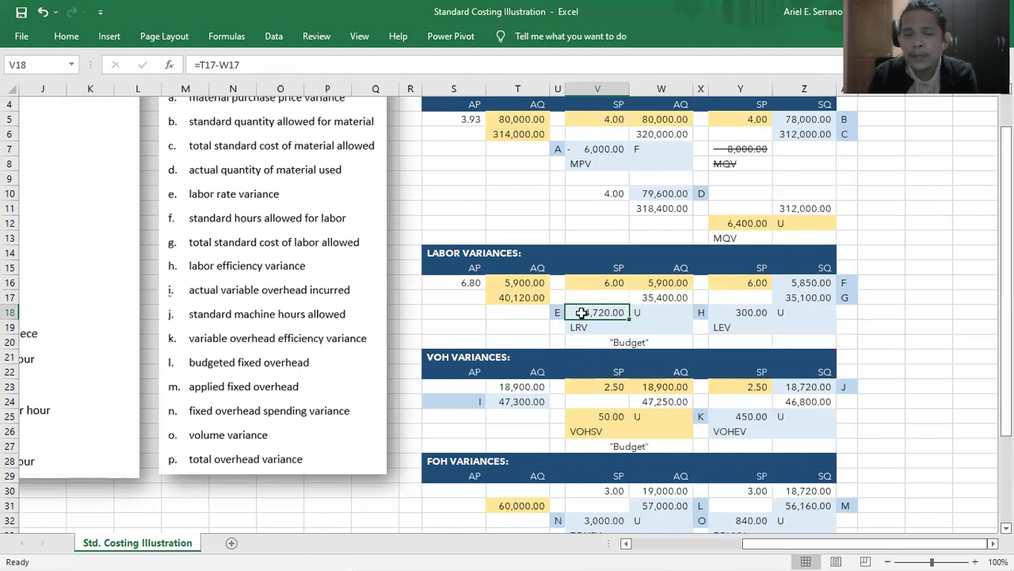
{"action": "left_click", "coordinate": [502, 299]}
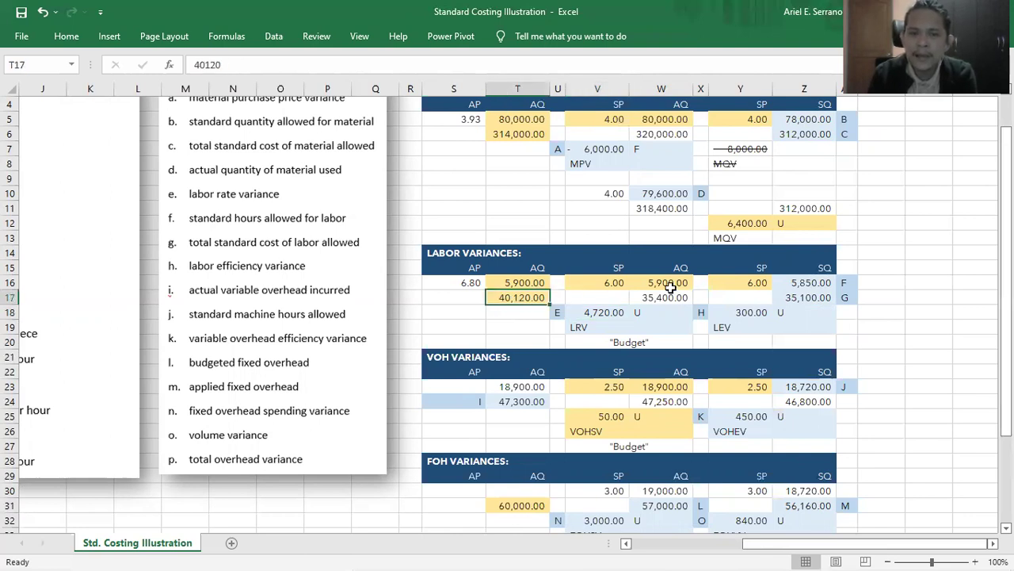
{"action": "left_click", "coordinate": [614, 266]}
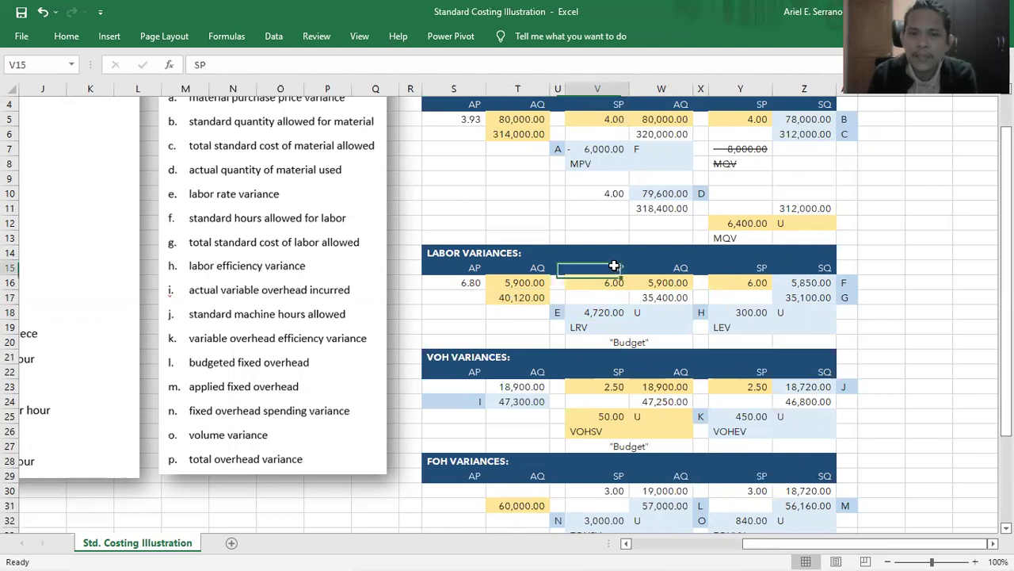
{"action": "left_click", "coordinate": [654, 299]}
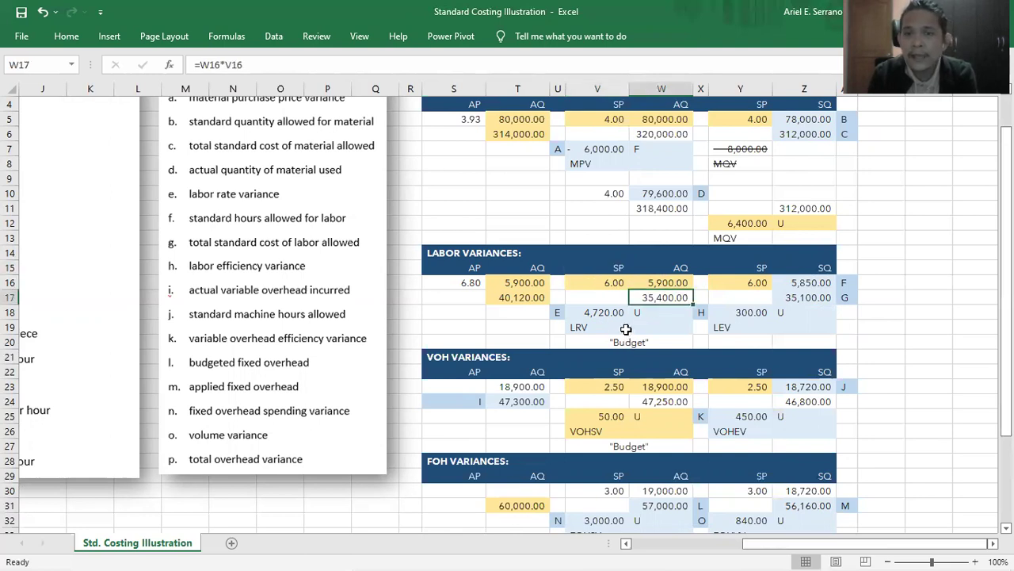
{"action": "left_click", "coordinate": [590, 312]}
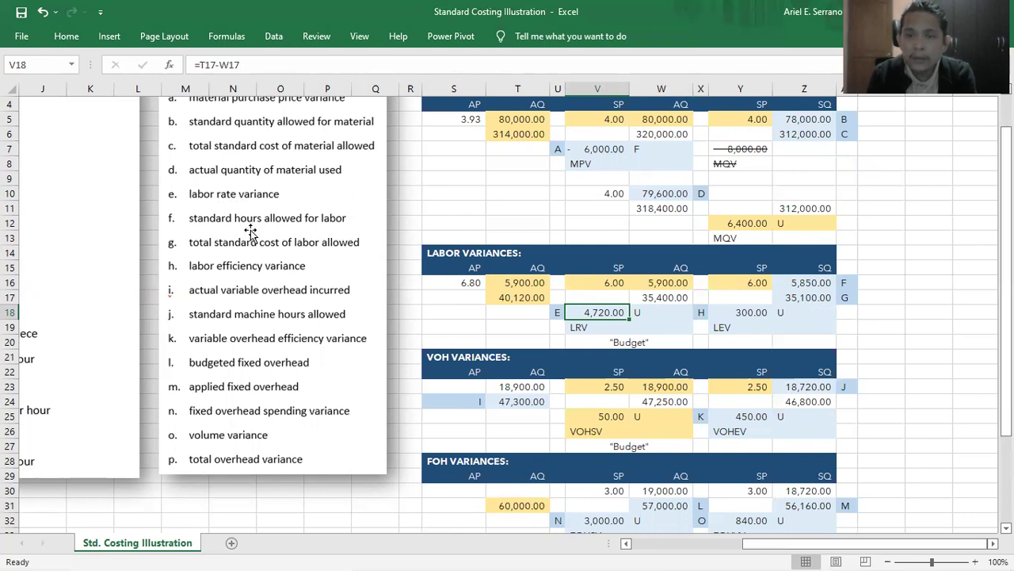
Trace the standard labor hours formula in Z16 back to the units produced and direct labor standard in the problem statement.
{"action": "left_click", "coordinate": [805, 283]}
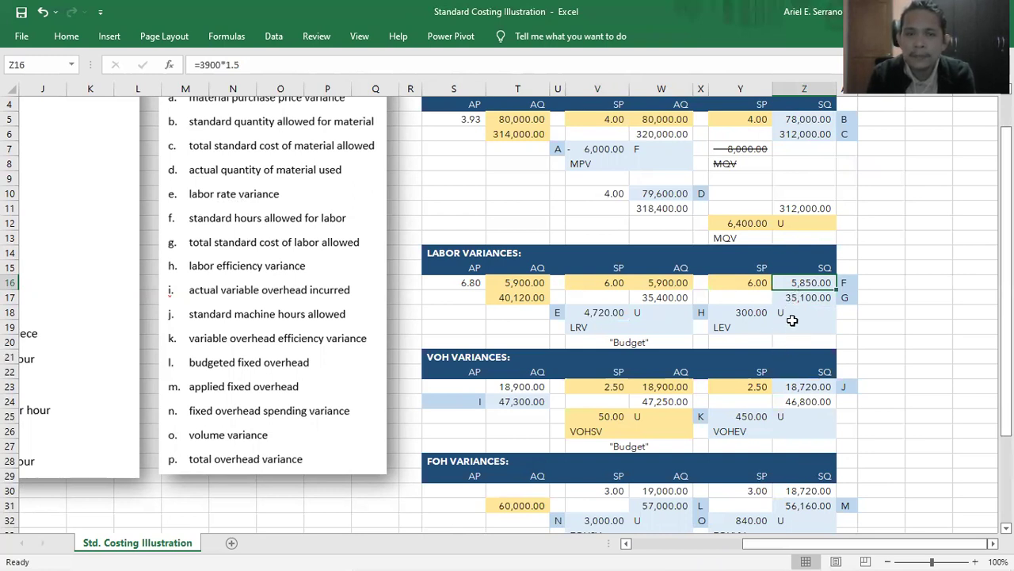
{"action": "key", "text": "Left"}
{"action": "key", "text": "Left"}
{"action": "key", "text": "Left"}
{"action": "key", "text": "Left"}
{"action": "key", "text": "Left"}
{"action": "key", "text": "Left"}
{"action": "key", "text": "Left"}
{"action": "key", "text": "Left"}
{"action": "key", "text": "Left"}
{"action": "key", "text": "Left"}
{"action": "key", "text": "Left"}
{"action": "key", "text": "Left"}
{"action": "key", "text": "Left"}
{"action": "key", "text": "Left"}
{"action": "key", "text": "Left"}
{"action": "key", "text": "Left"}
{"action": "key", "text": "Left"}
{"action": "key", "text": "Left"}
{"action": "key", "text": "Left"}
{"action": "key", "text": "Left"}
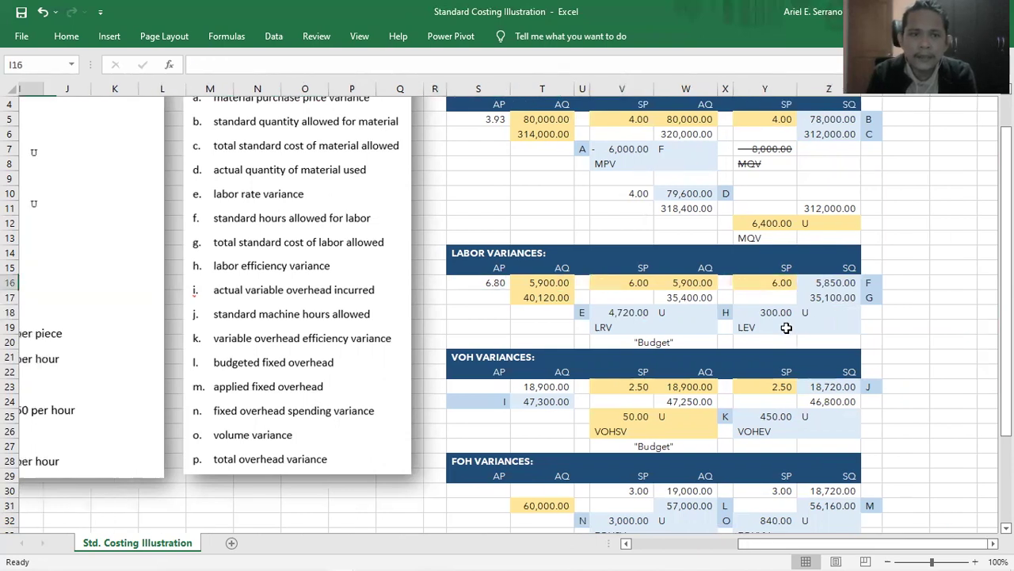
{"action": "key", "text": "Left"}
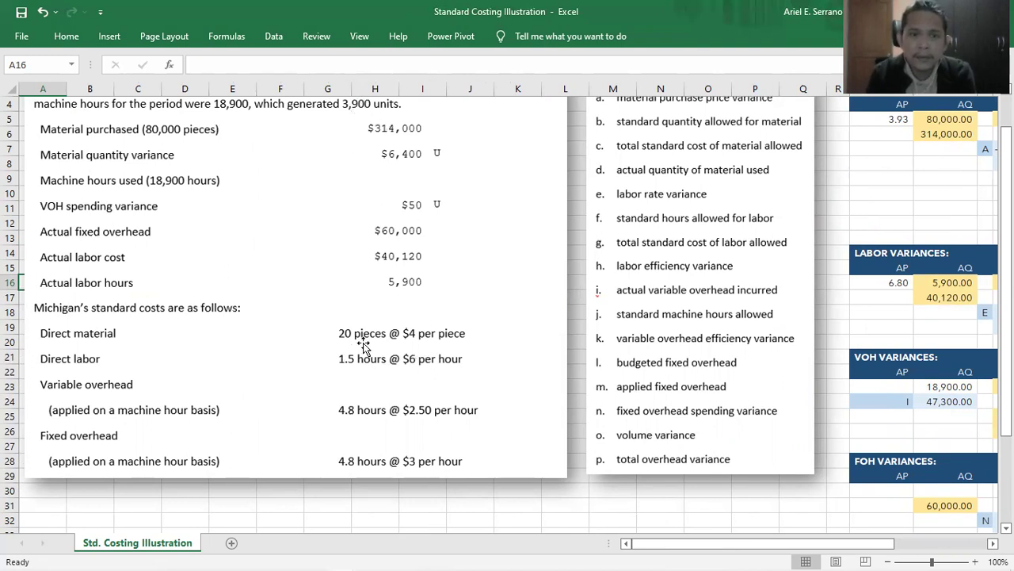
{"action": "left_click", "coordinate": [942, 333]}
{"action": "key", "text": "Right"}
{"action": "key", "text": "Right"}
{"action": "key", "text": "Right"}
{"action": "key", "text": "Right"}
{"action": "key", "text": "Right"}
{"action": "key", "text": "Right"}
{"action": "key", "text": "Right"}
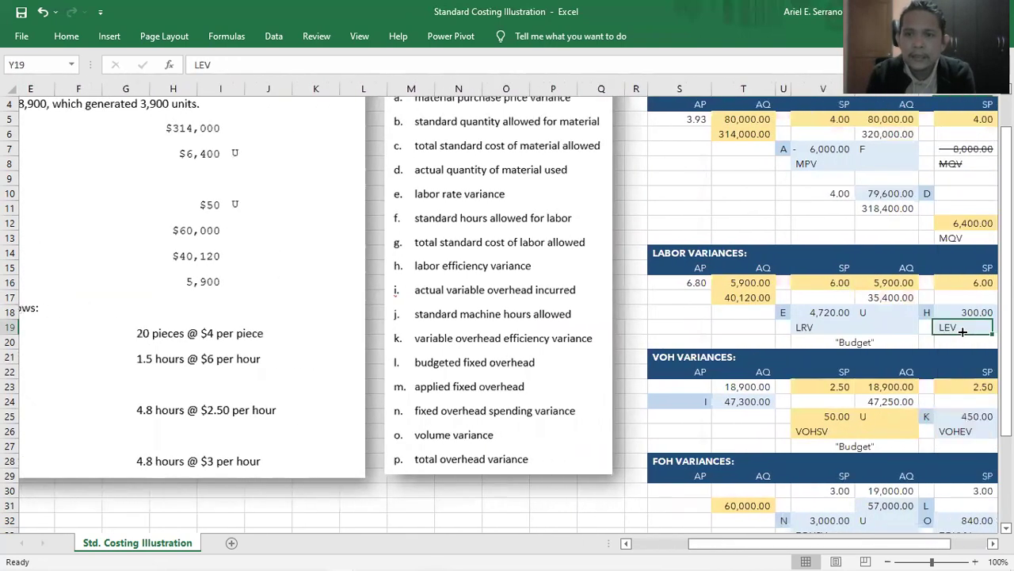
{"action": "key", "text": "Left"}
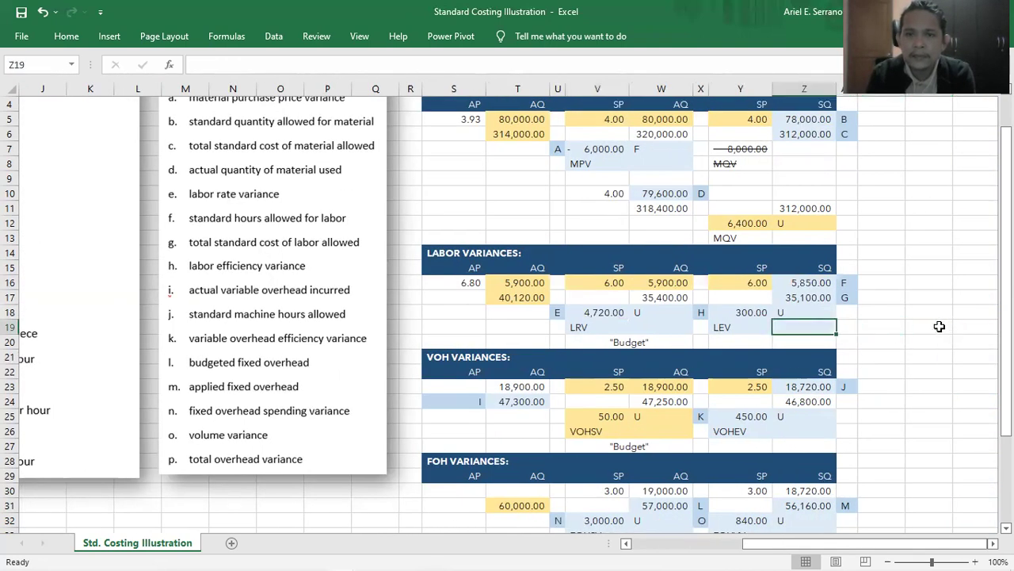
{"action": "key", "text": "Up"}
{"action": "key", "text": "Up"}
{"action": "key", "text": "Up"}
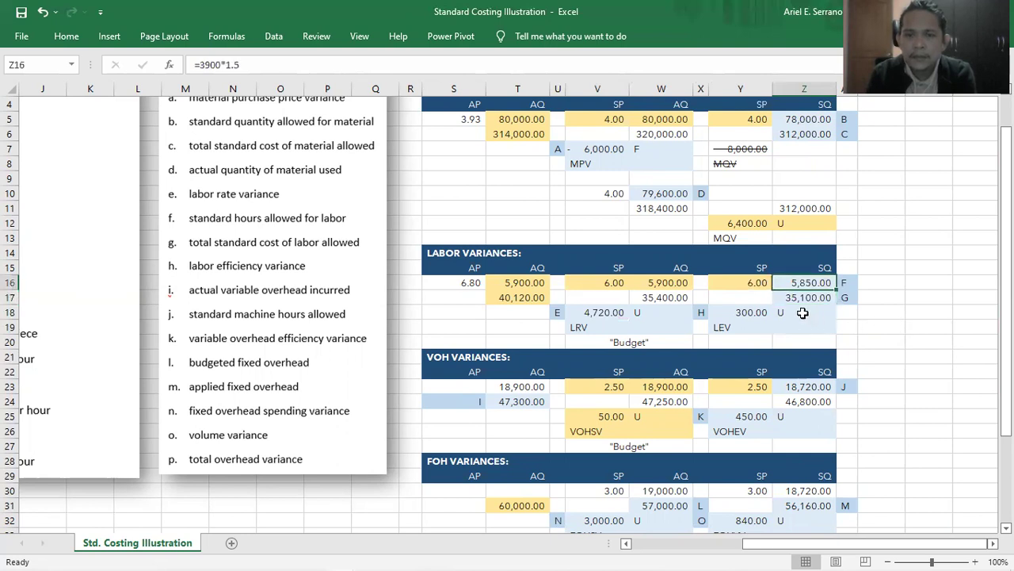
Examine how the total standard labor cost in Z17 is computed from the standard rate in Y16 and standard hours in Z16.
{"action": "left_click", "coordinate": [321, 65]}
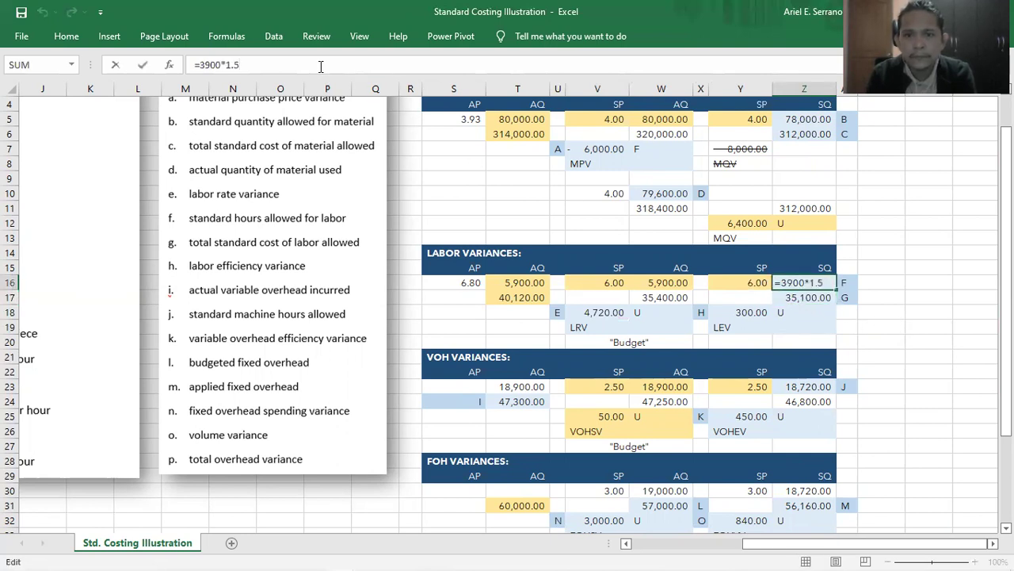
{"action": "key", "text": "Return"}
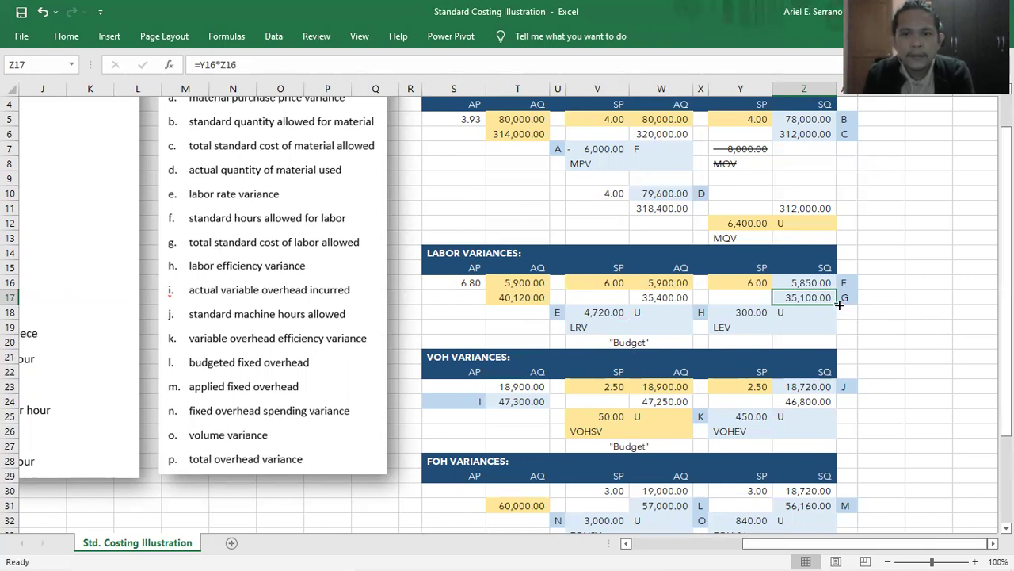
{"action": "left_click", "coordinate": [759, 283]}
{"action": "left_click", "coordinate": [802, 282]}
{"action": "left_click", "coordinate": [737, 282]}
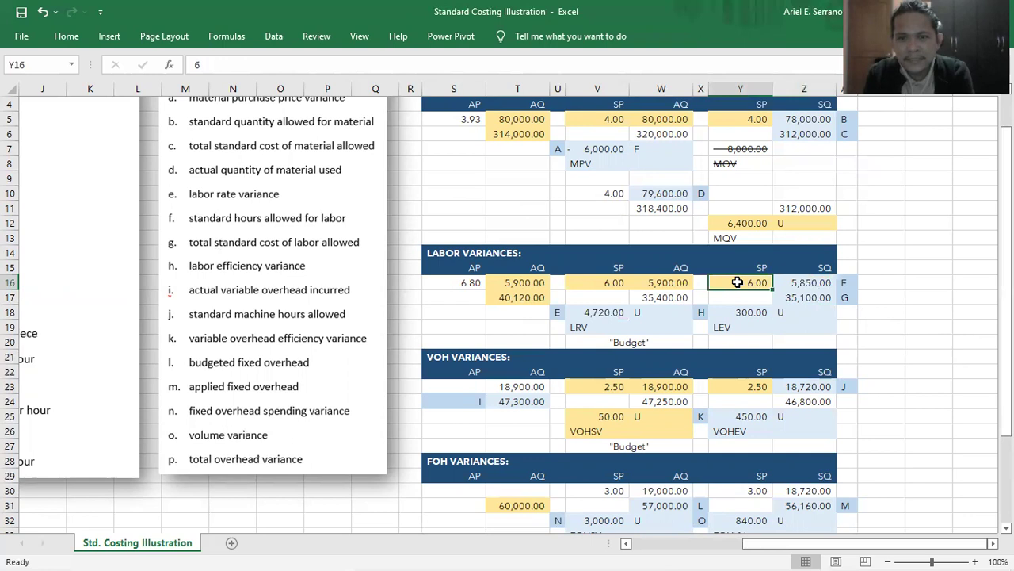
{"action": "left_click", "coordinate": [820, 285]}
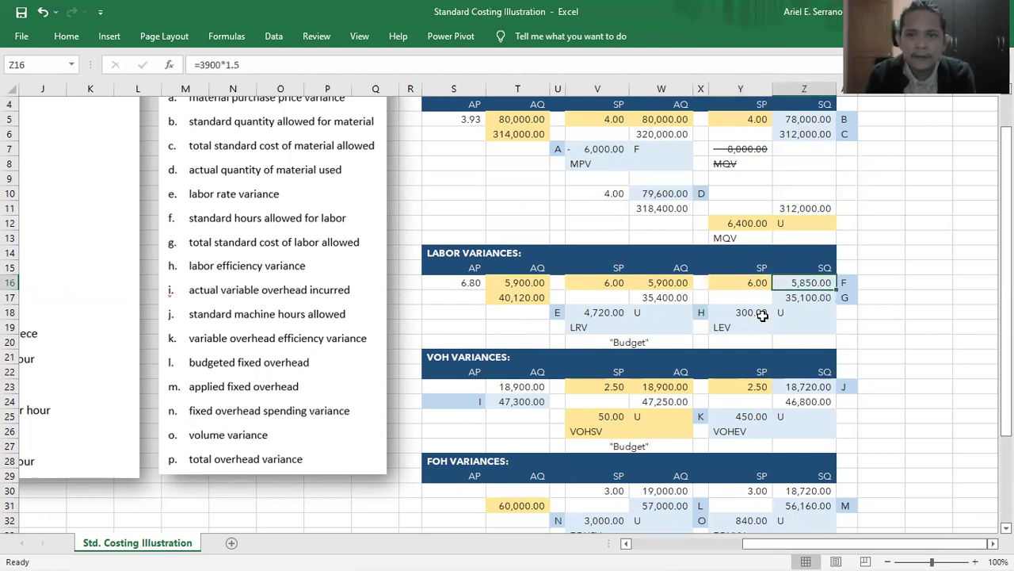
{"action": "left_click", "coordinate": [806, 298]}
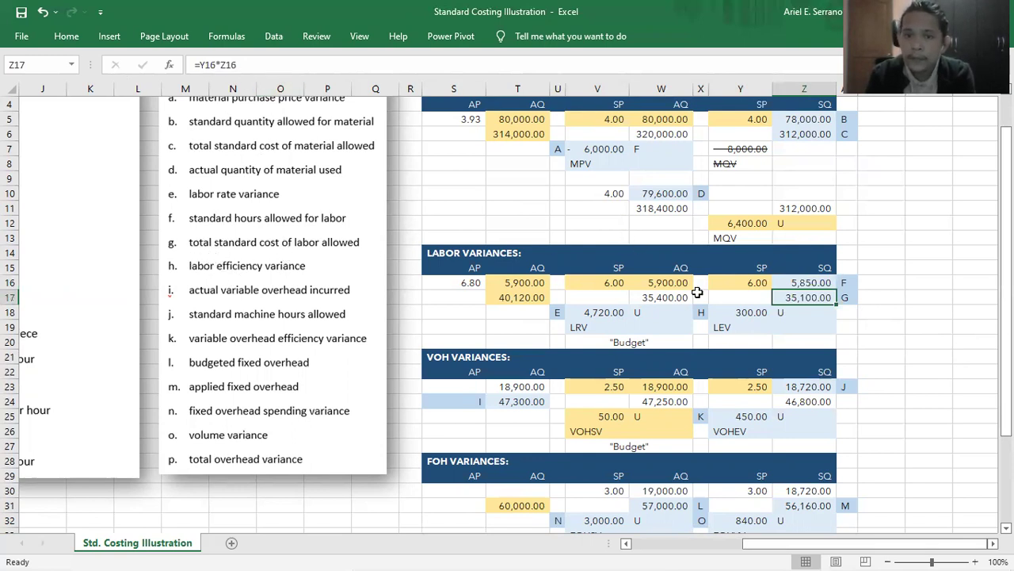
{"action": "left_click", "coordinate": [751, 271]}
{"action": "left_click", "coordinate": [804, 267]}
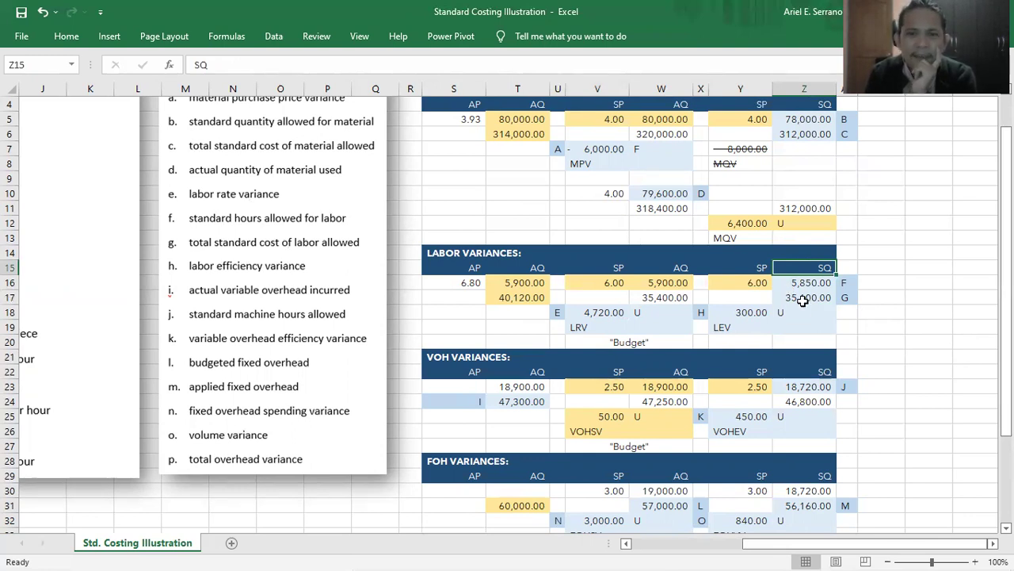
Examine how the labor efficiency variance in Y18 is derived from the hybrid cost in W17 and standard cost in Z17.
{"action": "left_click", "coordinate": [803, 300]}
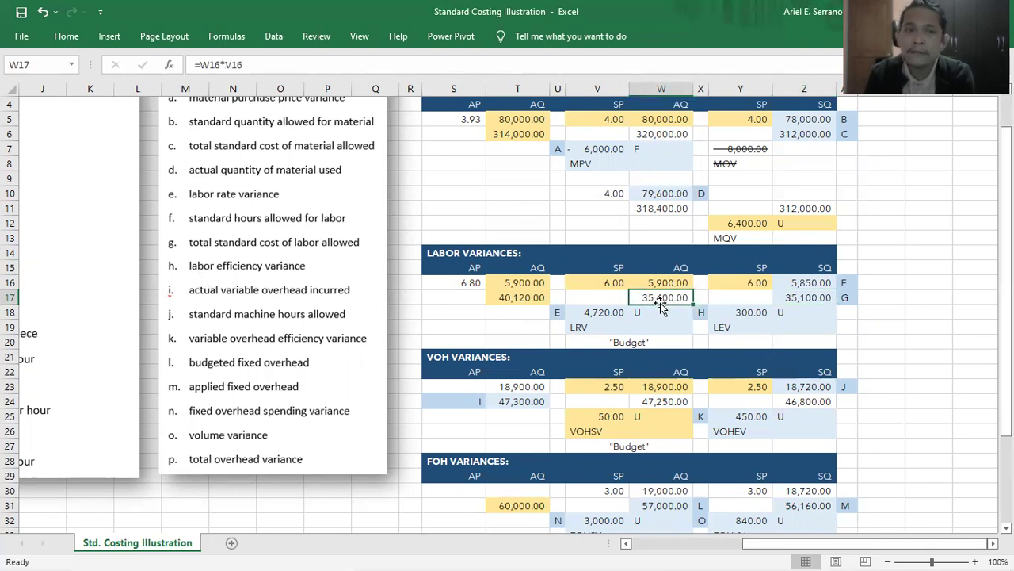
{"action": "left_click", "coordinate": [817, 307]}
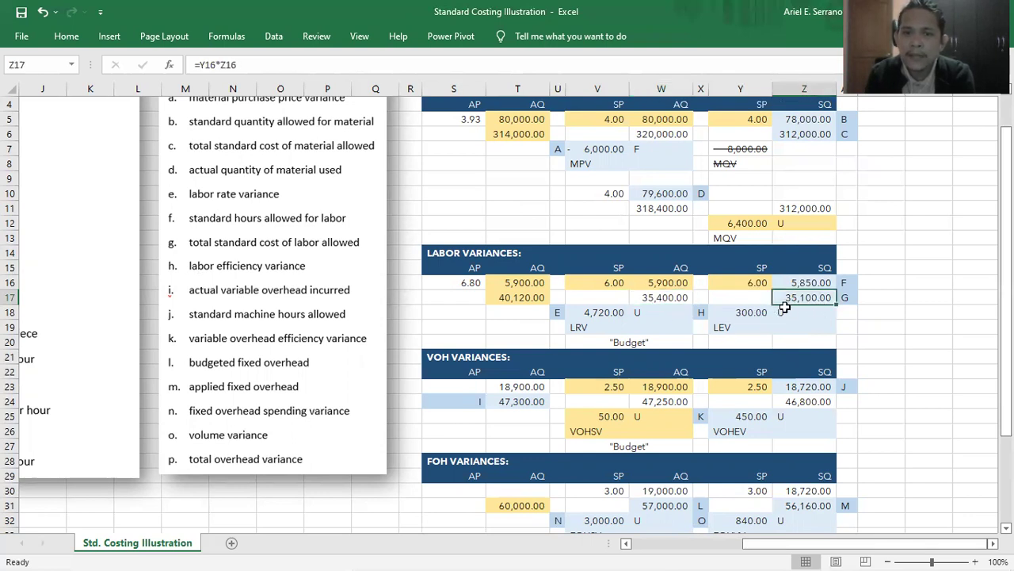
{"action": "left_click", "coordinate": [668, 297]}
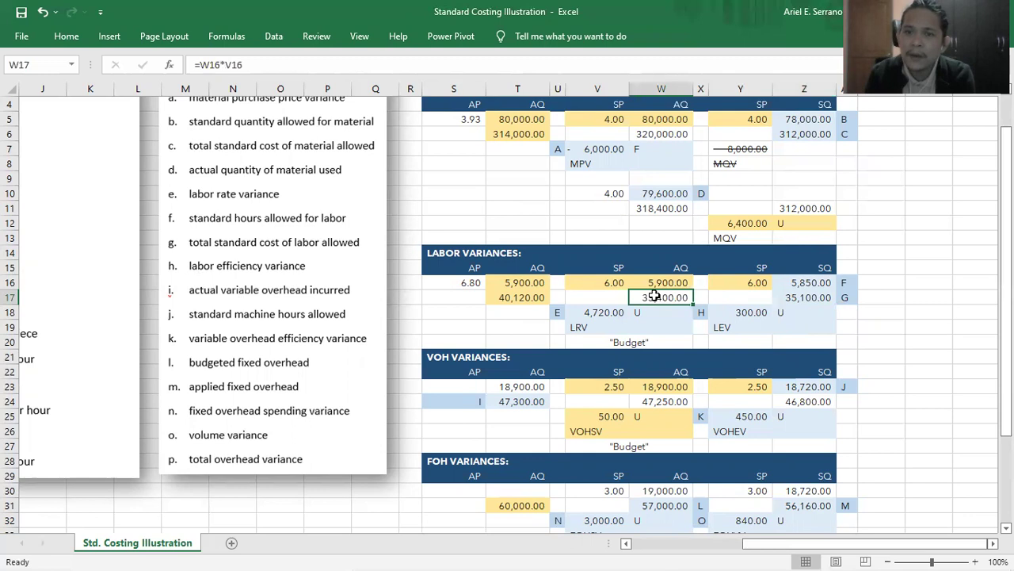
{"action": "left_click", "coordinate": [800, 296]}
{"action": "left_click", "coordinate": [737, 314]}
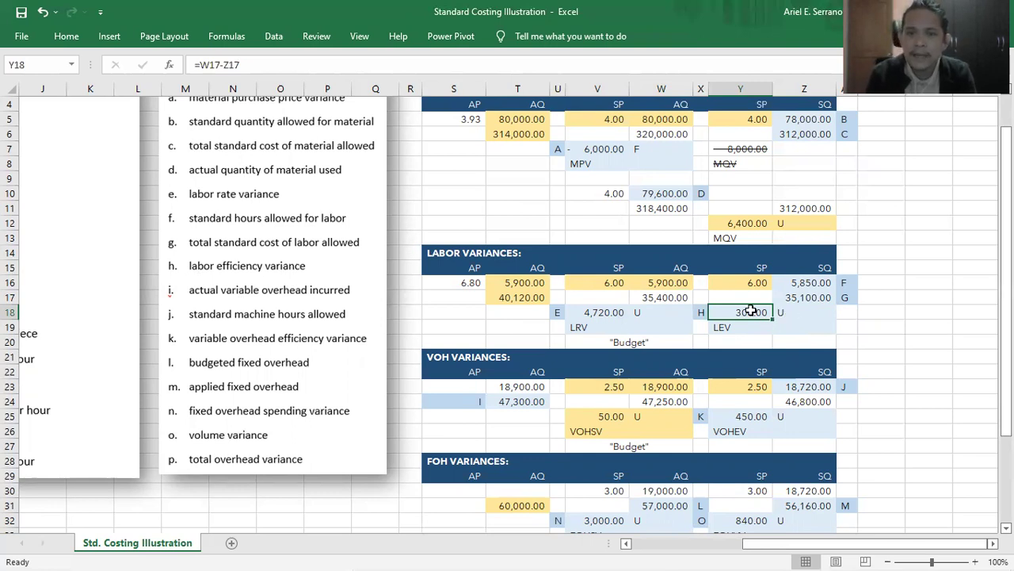
{"action": "left_click_drag", "start_coordinate": [765, 313], "coordinate": [794, 308]}
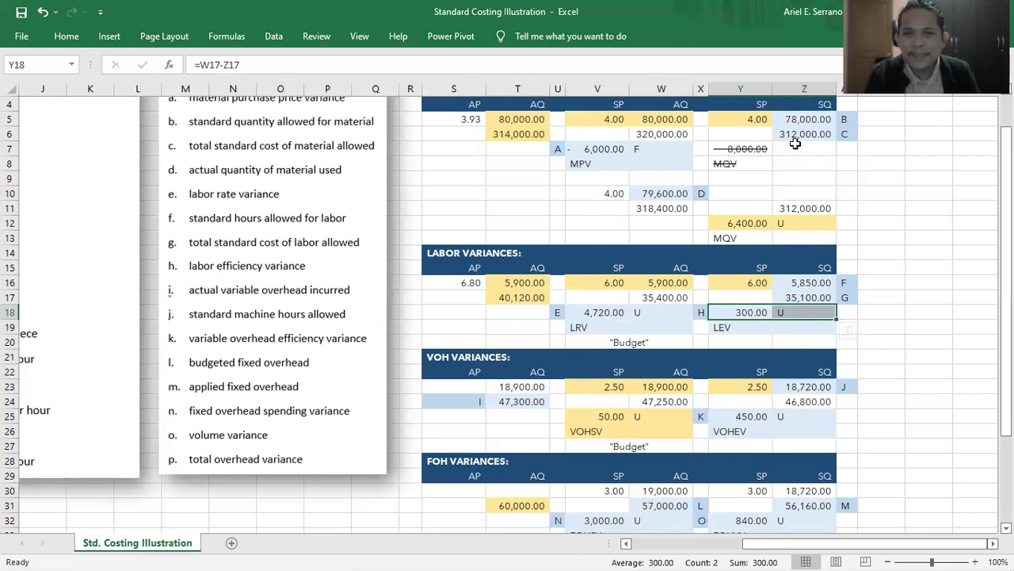
Review the standard material quantity formula in Z5 and the total standard material cost formula in Z6.
{"action": "left_click", "coordinate": [803, 117]}
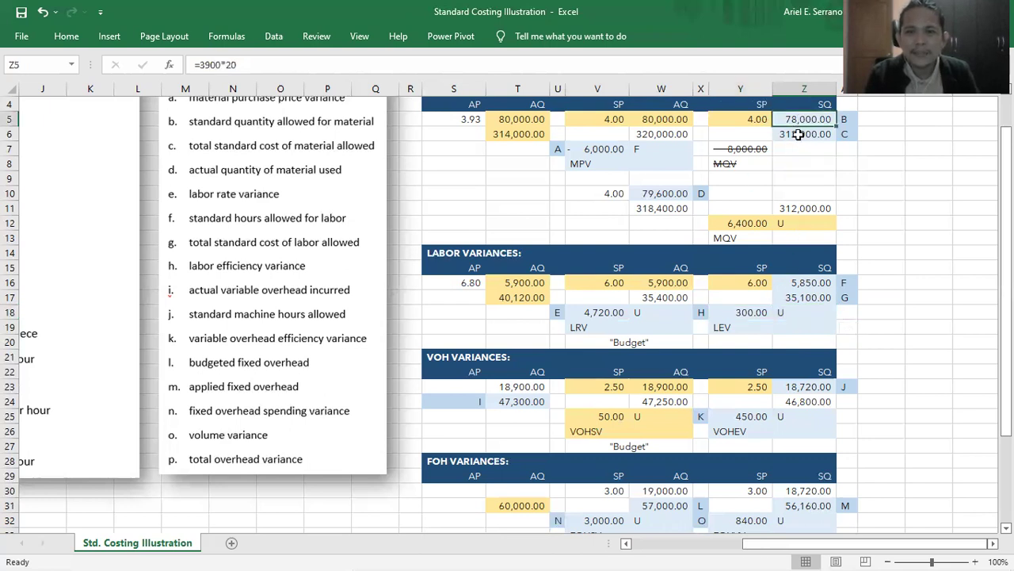
{"action": "left_click", "coordinate": [798, 134]}
{"action": "left_click", "coordinate": [865, 205]}
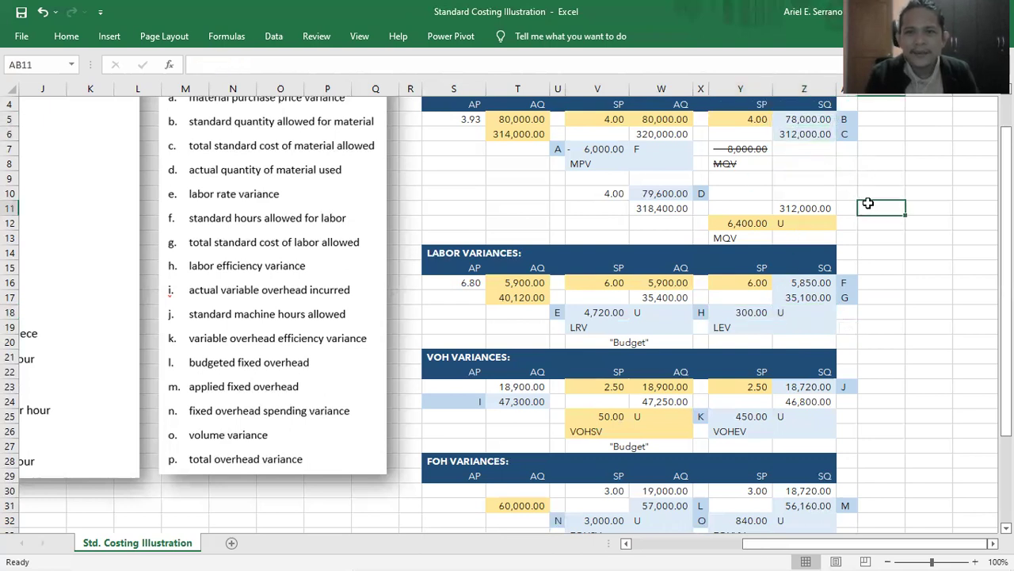
{"action": "left_click", "coordinate": [822, 181]}
{"action": "left_click_drag", "start_coordinate": [798, 133], "coordinate": [840, 123]}
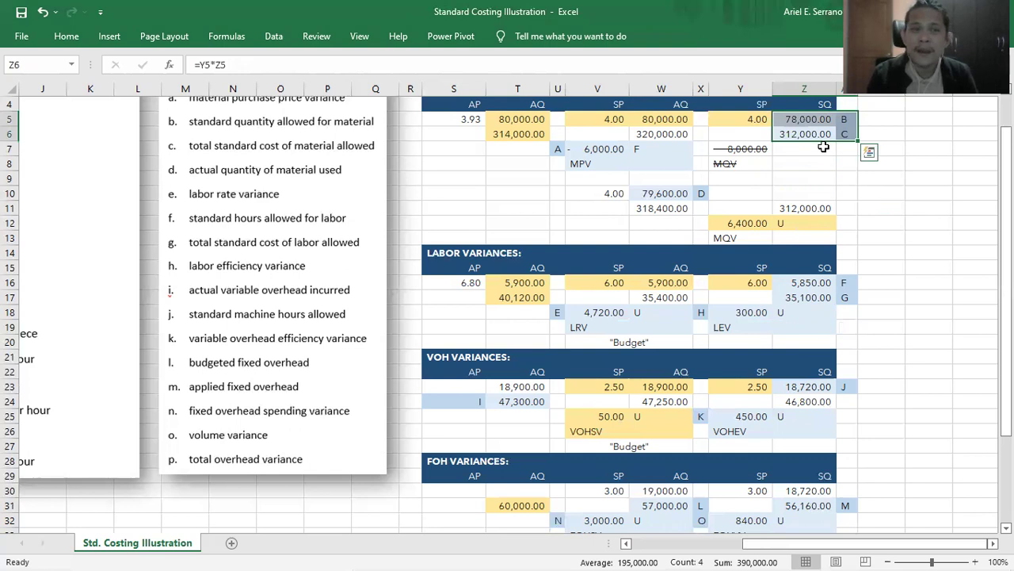
{"action": "left_click", "coordinate": [815, 133]}
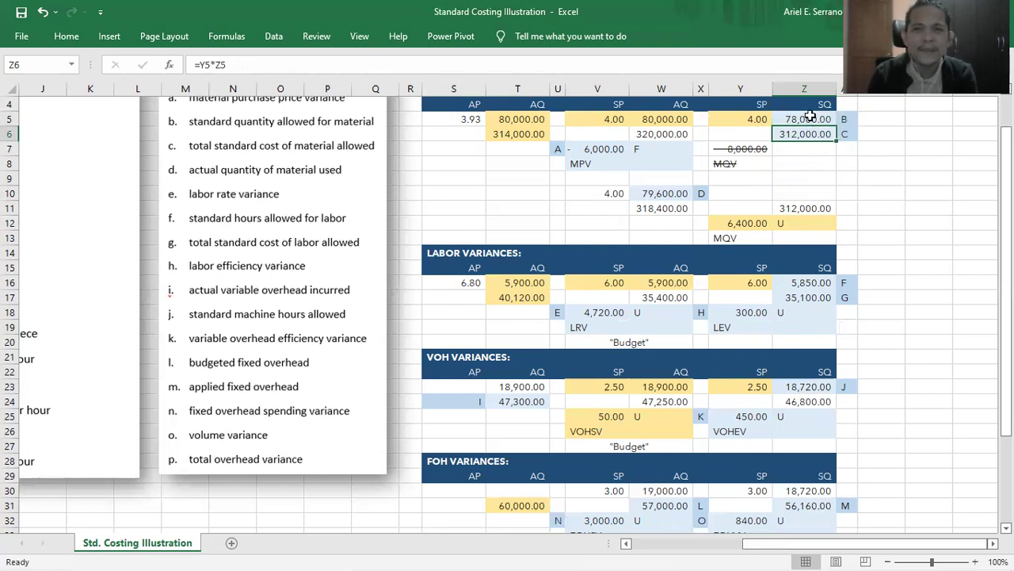
{"action": "left_click", "coordinate": [810, 117]}
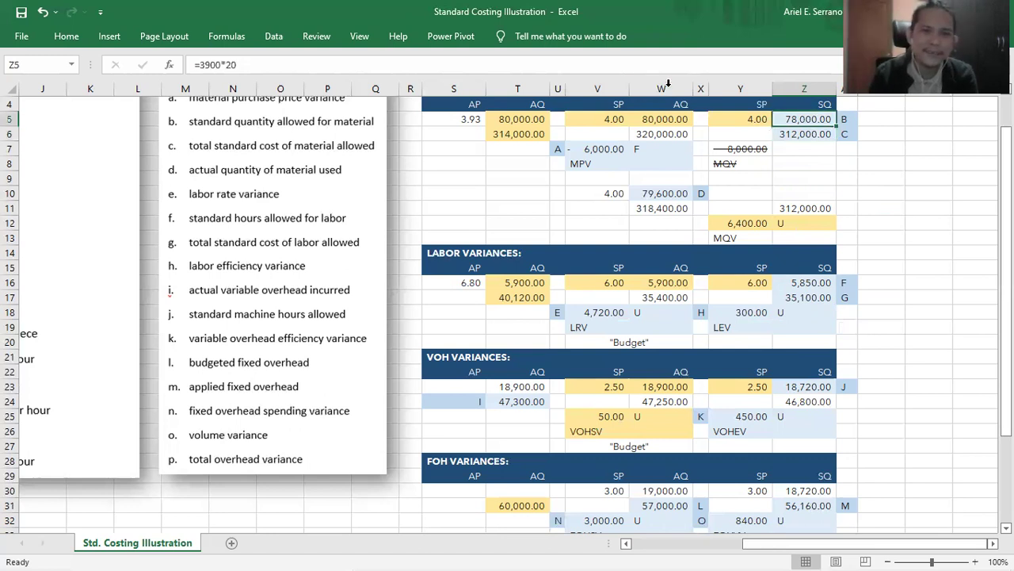
{"action": "left_click", "coordinate": [879, 357]}
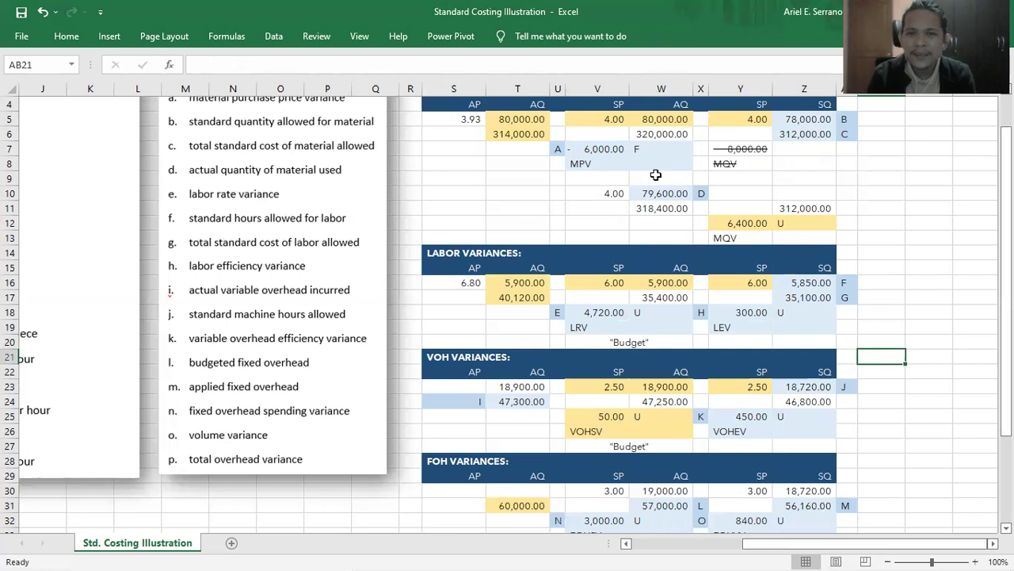
Review the material quantity variance block in V10:Z13, including the standard cost in Z11 and actual quantity used in W10.
{"action": "left_click_drag", "start_coordinate": [601, 185], "coordinate": [835, 242]}
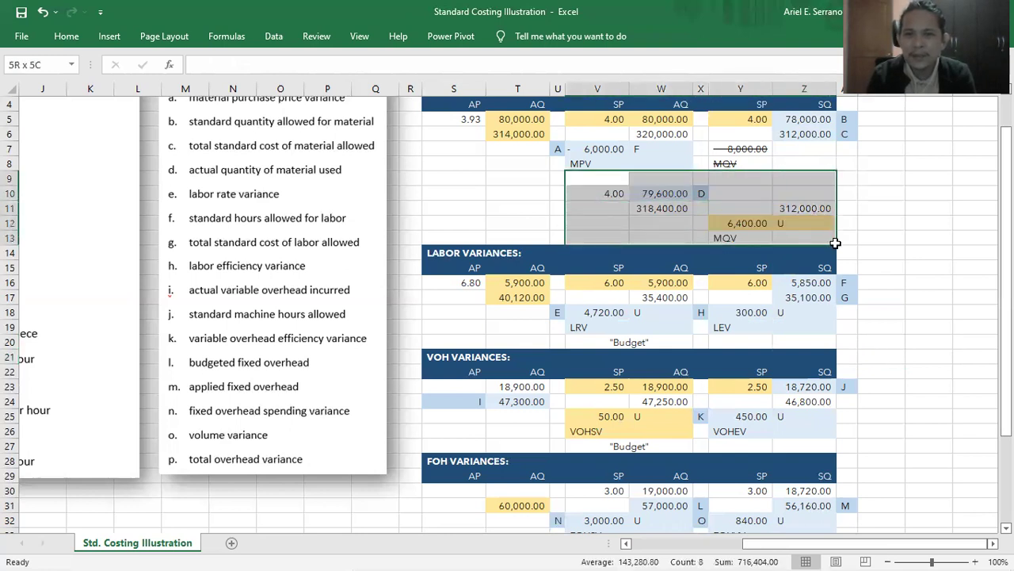
{"action": "left_click", "coordinate": [881, 222]}
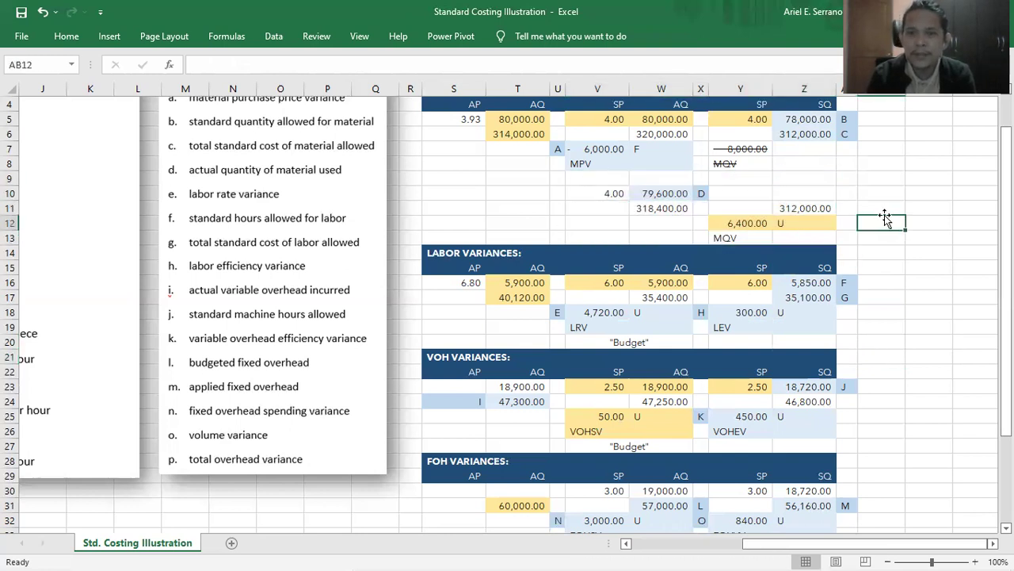
{"action": "left_click", "coordinate": [812, 207]}
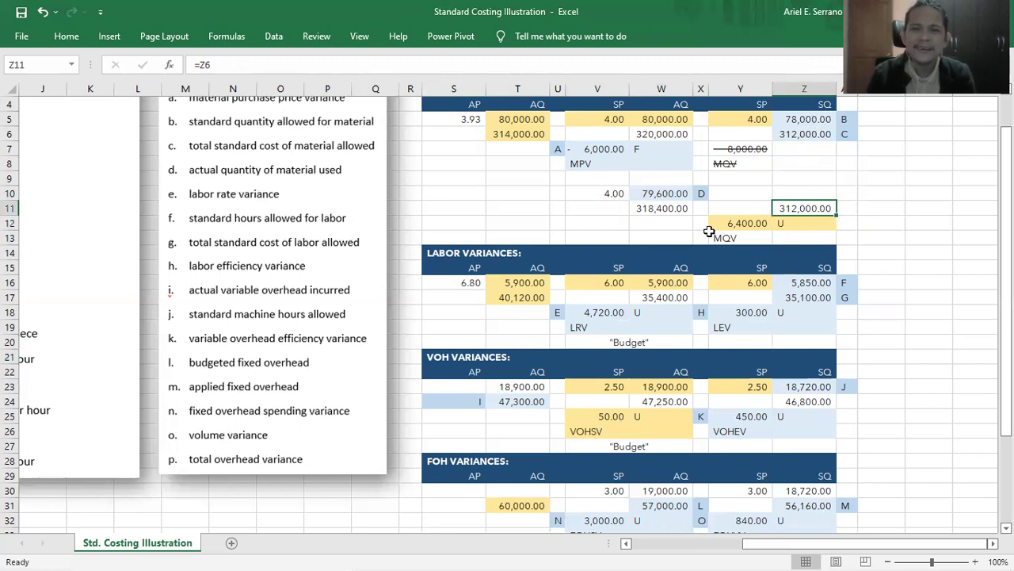
{"action": "left_click", "coordinate": [655, 192]}
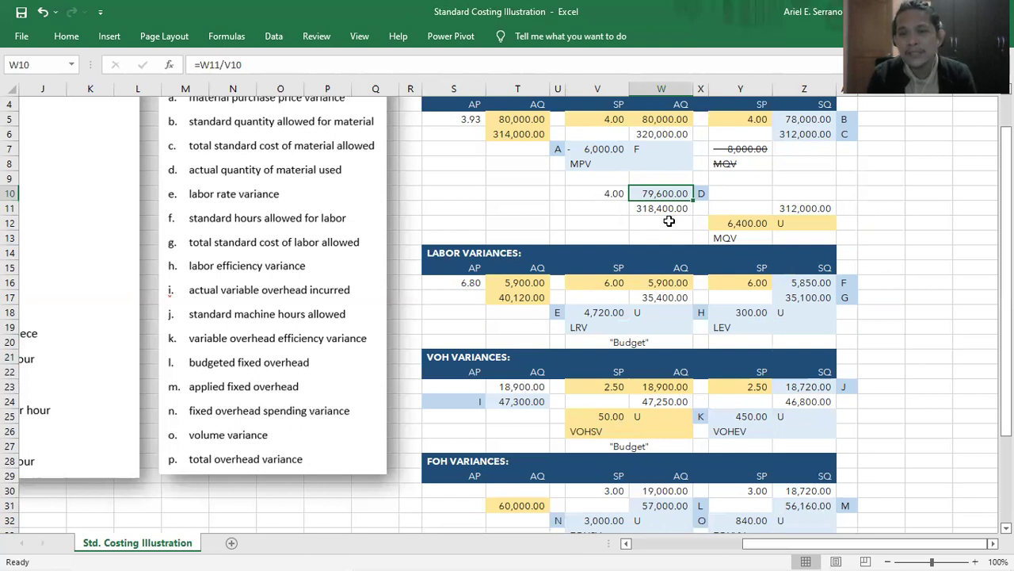
{"action": "left_click", "coordinate": [867, 257]}
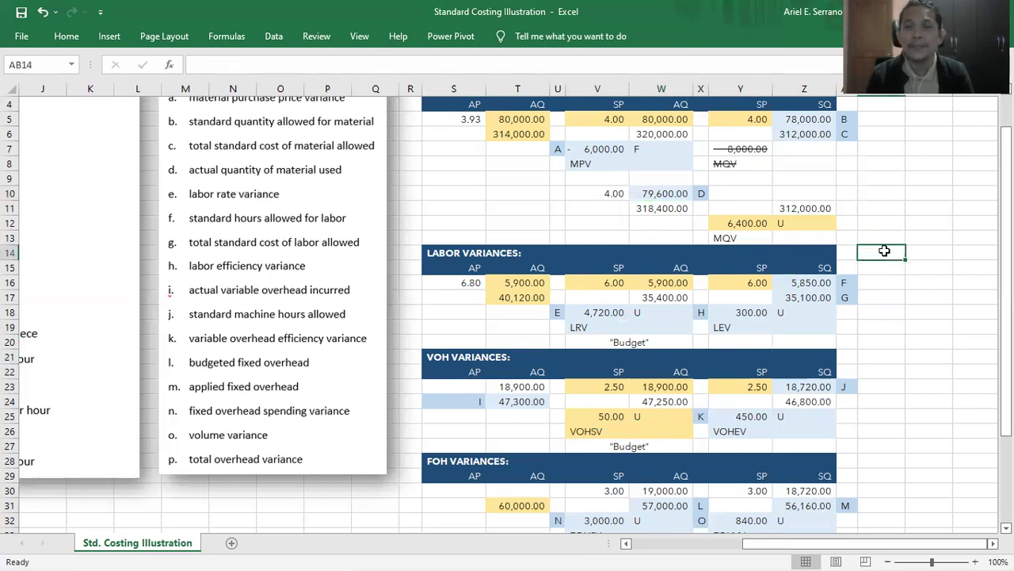
{"action": "left_click_drag", "start_coordinate": [611, 193], "coordinate": [841, 219]}
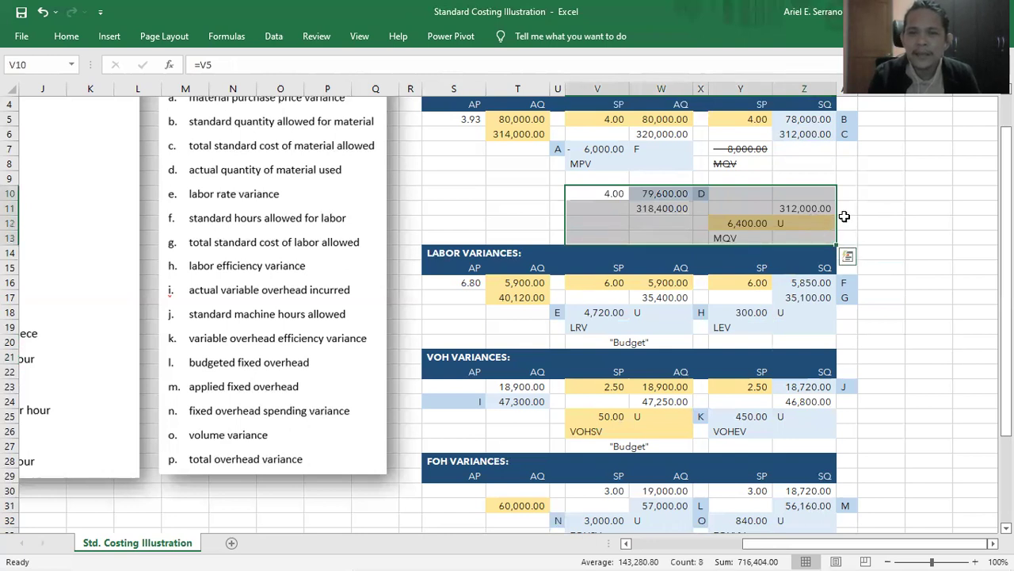
{"action": "left_click", "coordinate": [845, 216]}
Trace the standard material cost in Z11 back to Z6 and the standard quantity formula in Z5.
{"action": "left_click", "coordinate": [799, 203]}
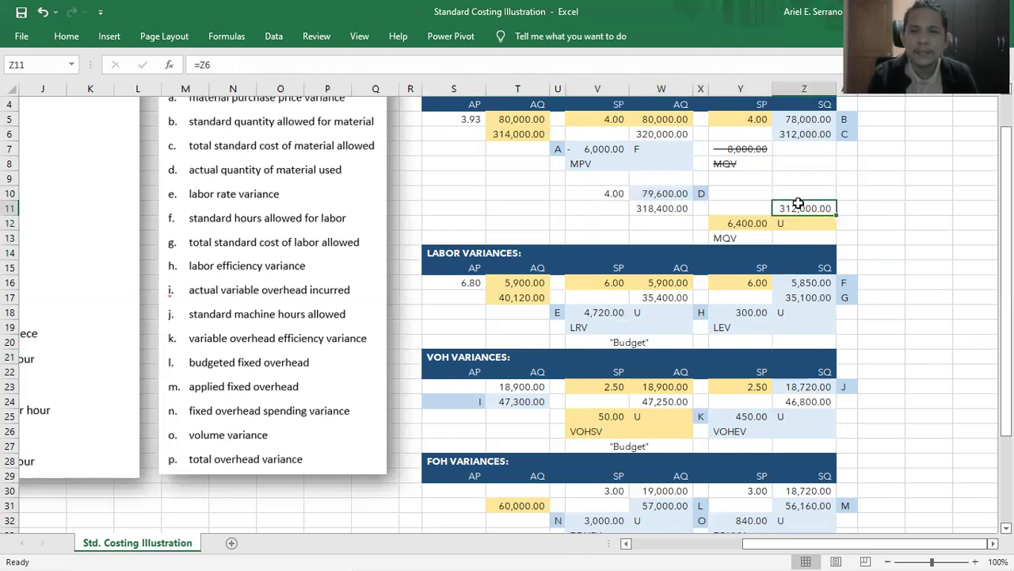
{"action": "left_click", "coordinate": [804, 146]}
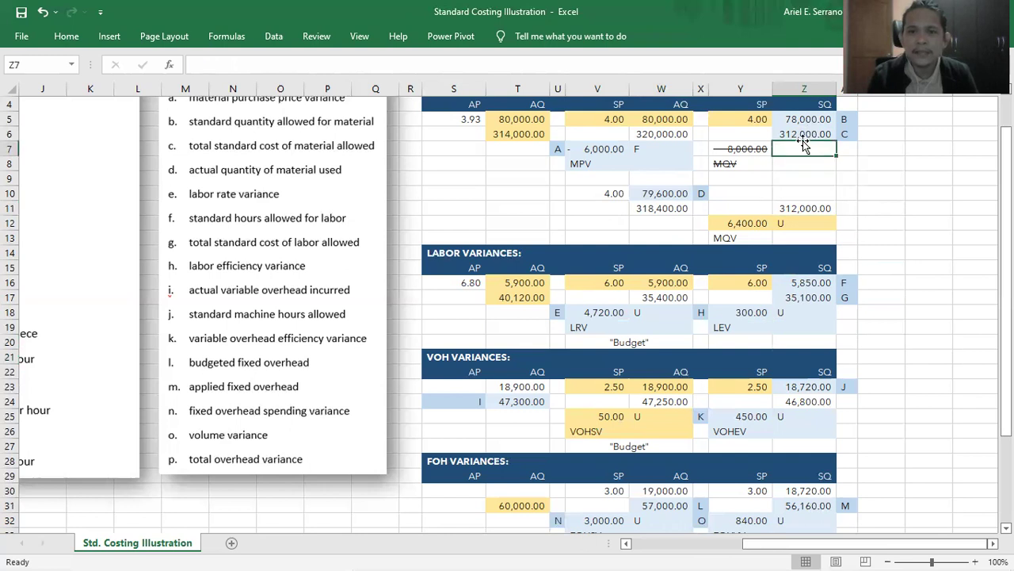
{"action": "left_click", "coordinate": [803, 134]}
{"action": "left_click", "coordinate": [804, 119]}
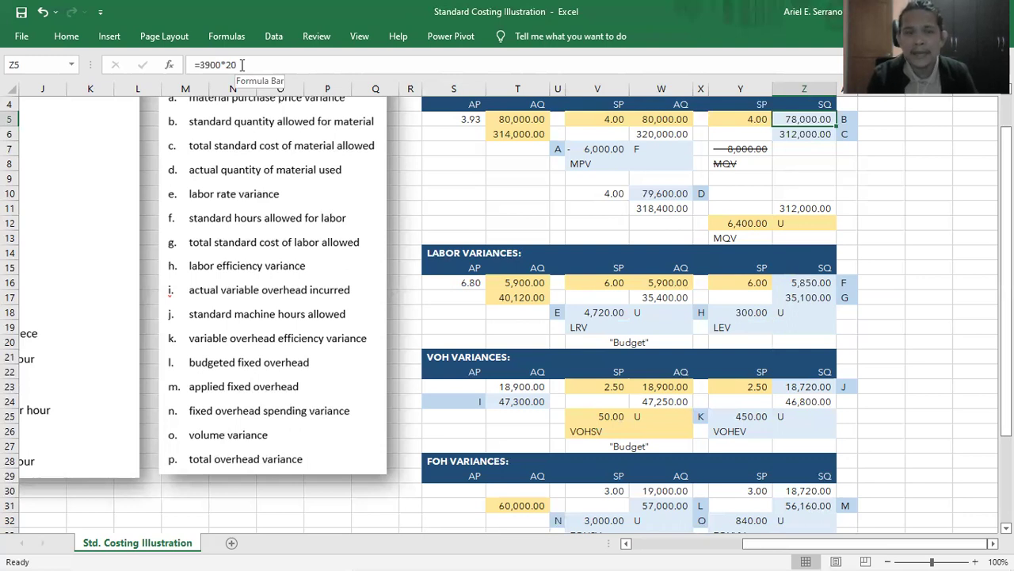
{"action": "left_click_drag", "start_coordinate": [265, 67], "coordinate": [200, 67]}
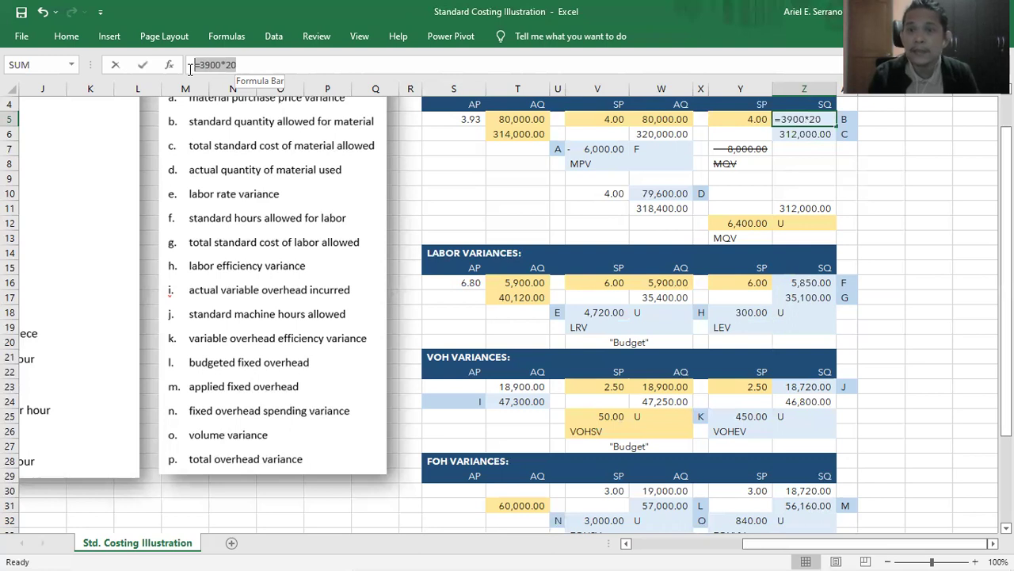
{"action": "left_click", "coordinate": [895, 194]}
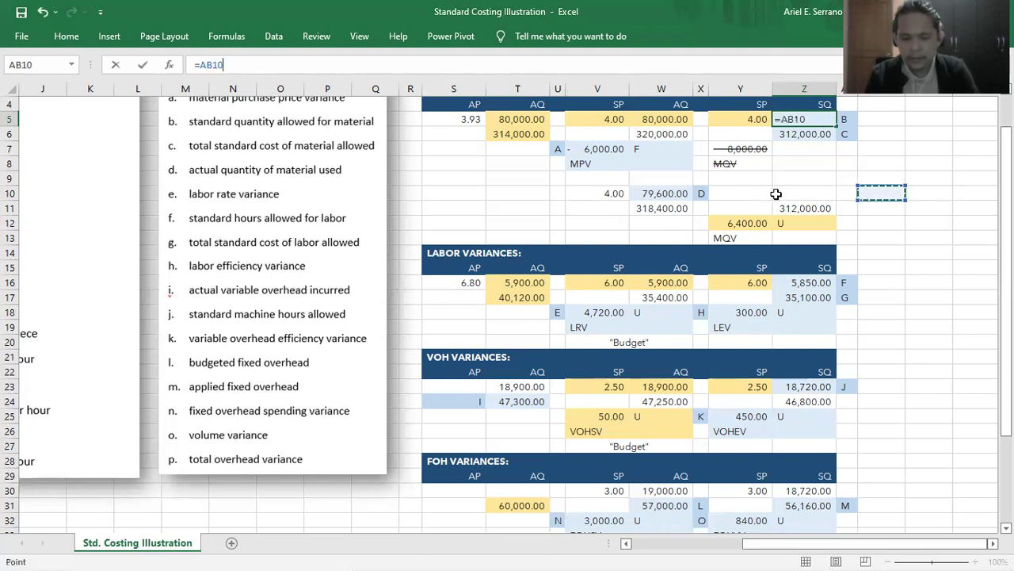
{"action": "key", "text": "Return"}
{"action": "key", "text": "ctrl+z"}
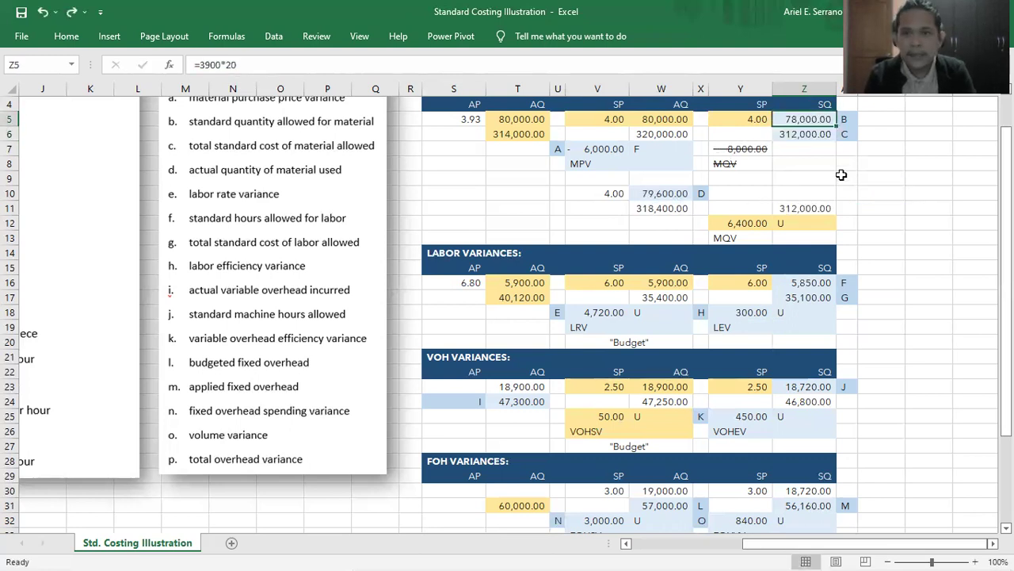
Examine how the actual material quantity used in W10 is worked back from the cost in W11 and the standard cost in Z11.
{"action": "left_click", "coordinate": [803, 204]}
{"action": "left_click_drag", "start_coordinate": [796, 104], "coordinate": [840, 134]}
{"action": "left_click", "coordinate": [650, 190]}
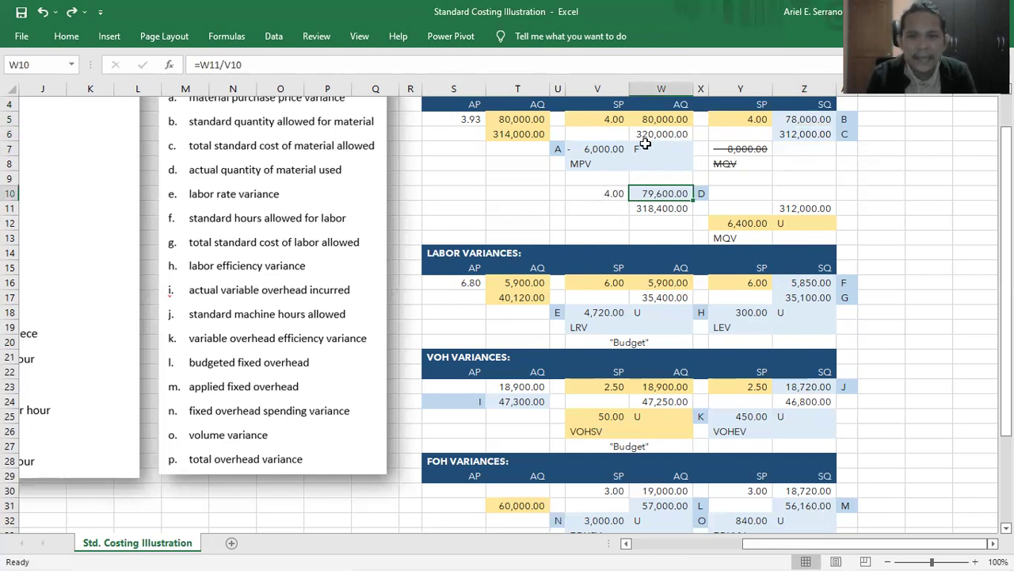
{"action": "left_click", "coordinate": [652, 209]}
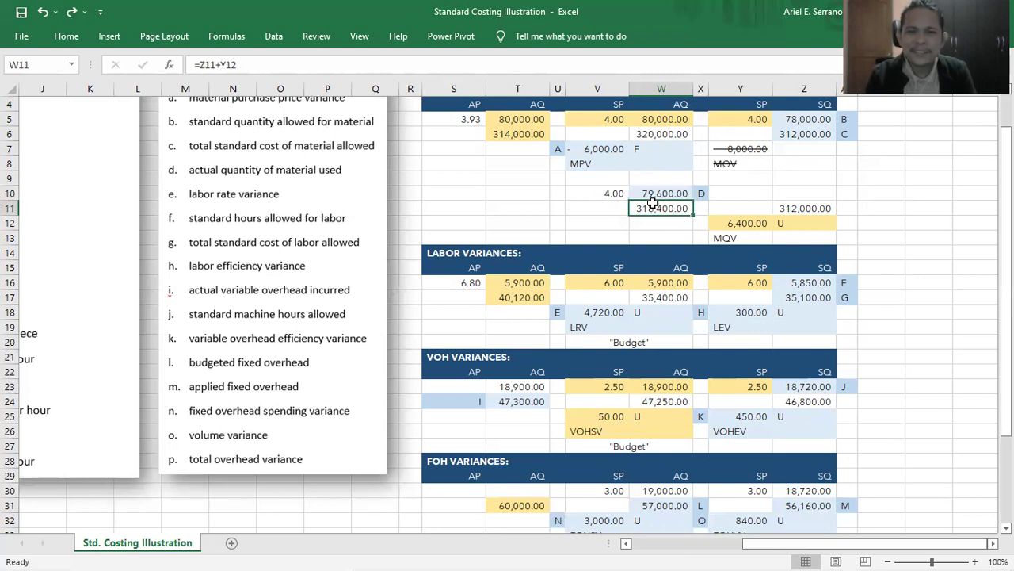
{"action": "left_click", "coordinate": [673, 193]}
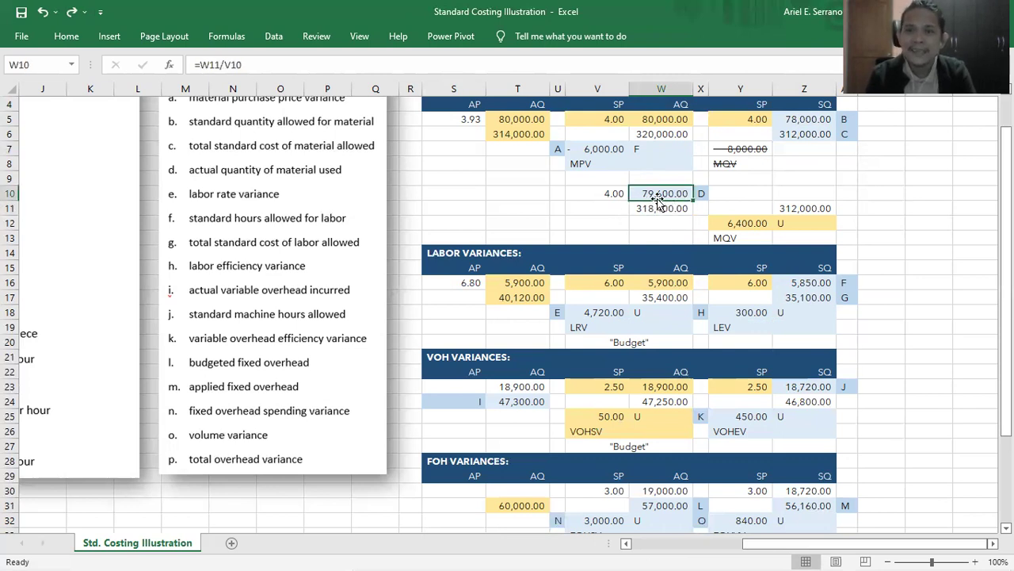
{"action": "left_click", "coordinate": [920, 252]}
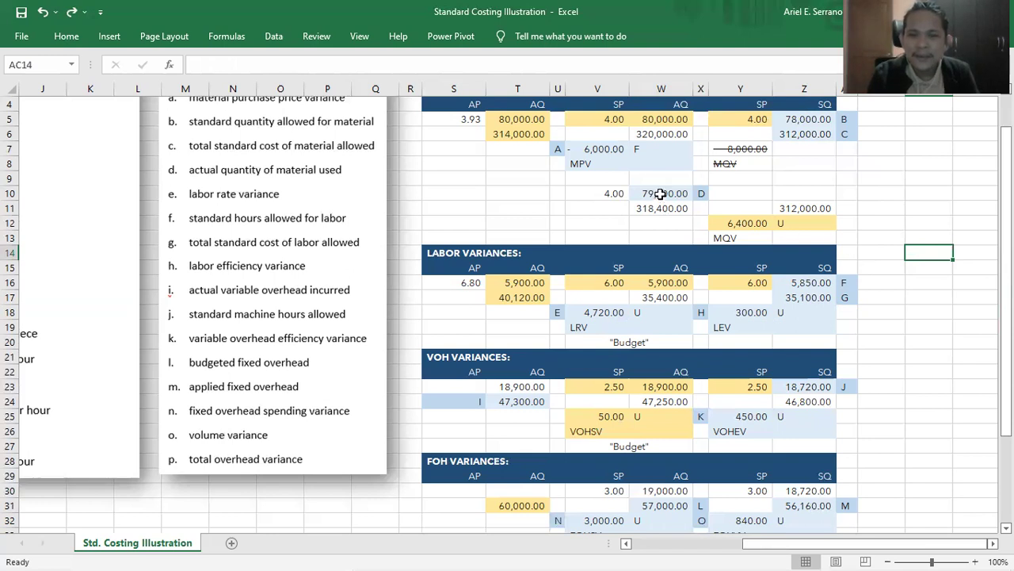
{"action": "left_click", "coordinate": [661, 195]}
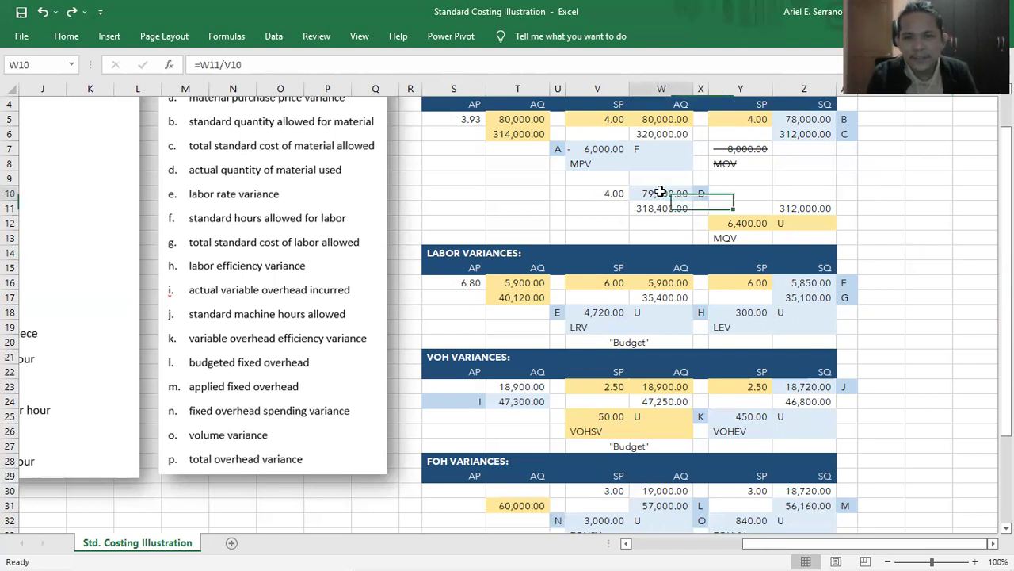
{"action": "left_click", "coordinate": [803, 190]}
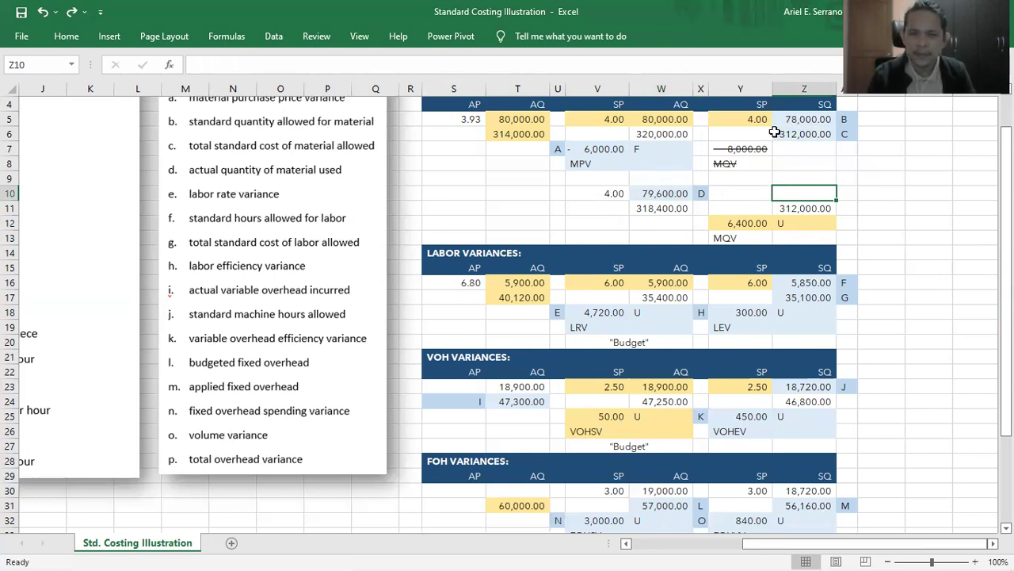
Review the actual material quantity in W10, the blank standard quantity cells Y10:Z10 and the whole material quantity variance block T10:Z13.
{"action": "left_click", "coordinate": [664, 193]}
{"action": "left_click_drag", "start_coordinate": [735, 188], "coordinate": [788, 197]}
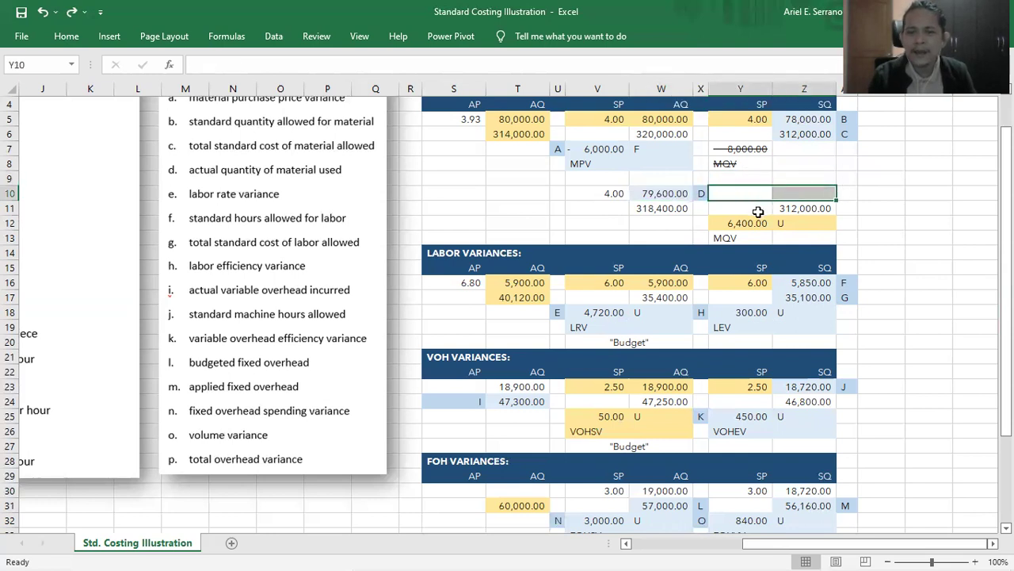
{"action": "left_click", "coordinate": [643, 199]}
{"action": "left_click", "coordinate": [806, 193]}
{"action": "left_click", "coordinate": [898, 208]}
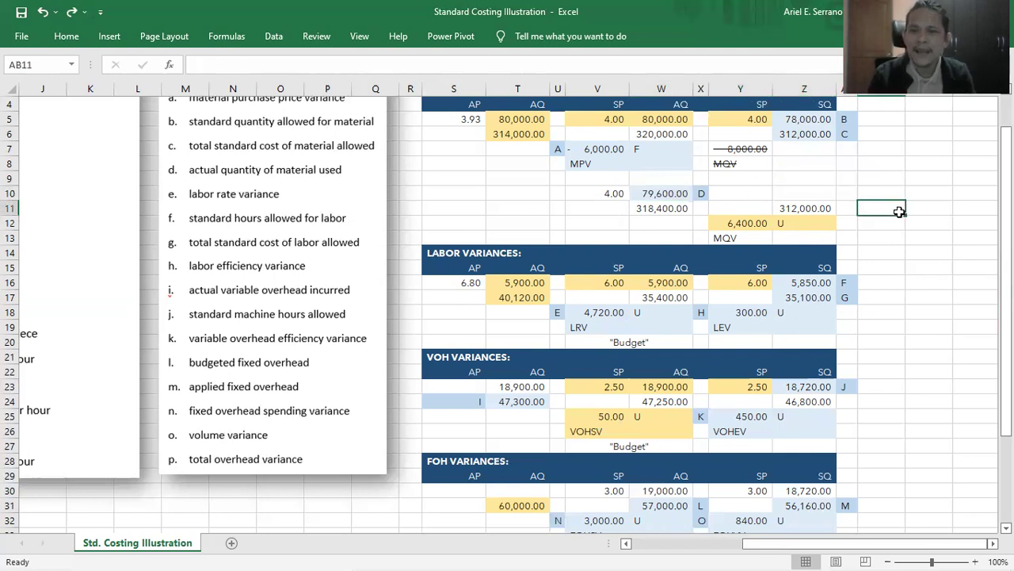
{"action": "scroll", "coordinate": [898, 209], "scroll_direction": "up", "scroll_amount": 1}
{"action": "left_click_drag", "start_coordinate": [548, 234], "coordinate": [824, 284]}
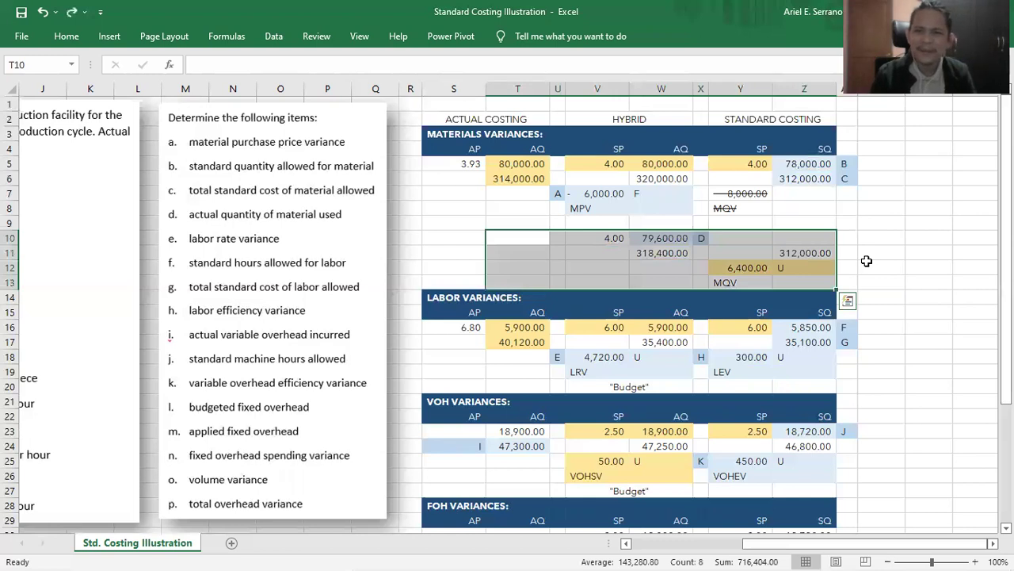
{"action": "left_click", "coordinate": [867, 264]}
Fill the actual machine hours cell T23 in the VOH variances block with the light gold used for given data.
{"action": "scroll", "coordinate": [867, 264], "scroll_direction": "down", "scroll_amount": 1}
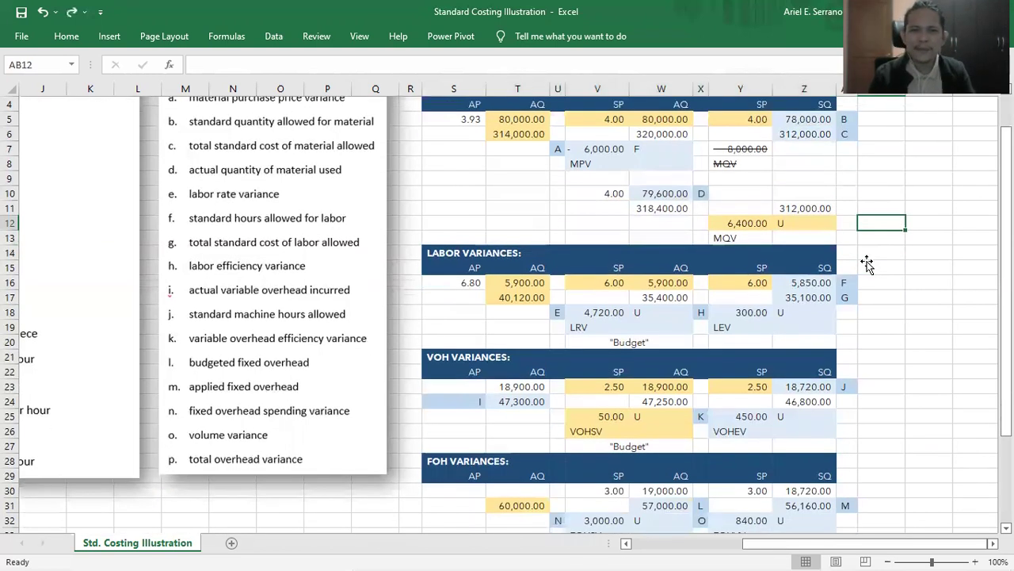
{"action": "scroll", "coordinate": [867, 265], "scroll_direction": "down", "scroll_amount": 1}
{"action": "scroll", "coordinate": [867, 264], "scroll_direction": "down", "scroll_amount": 1}
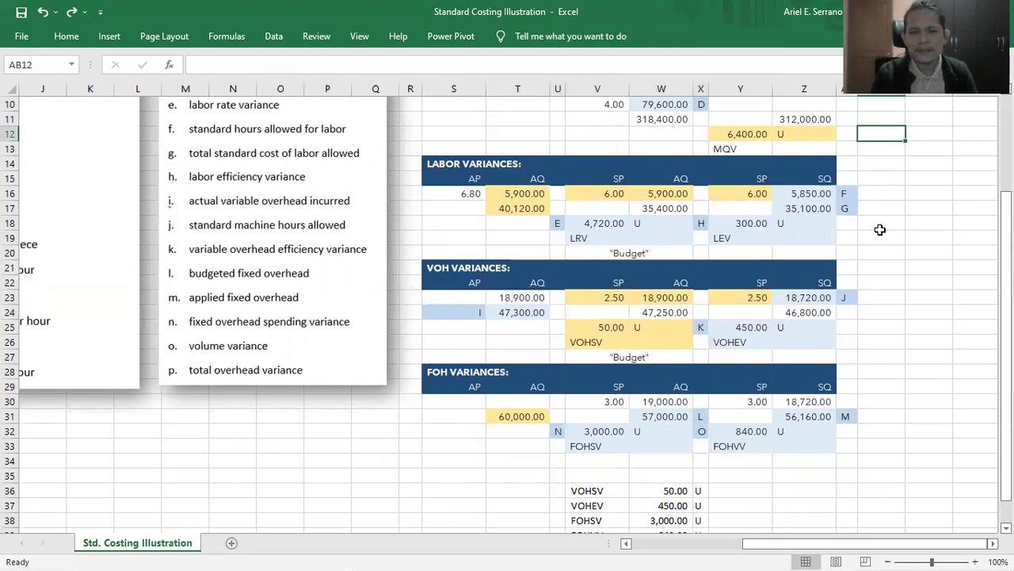
{"action": "left_click", "coordinate": [615, 296]}
{"action": "left_click", "coordinate": [664, 297]}
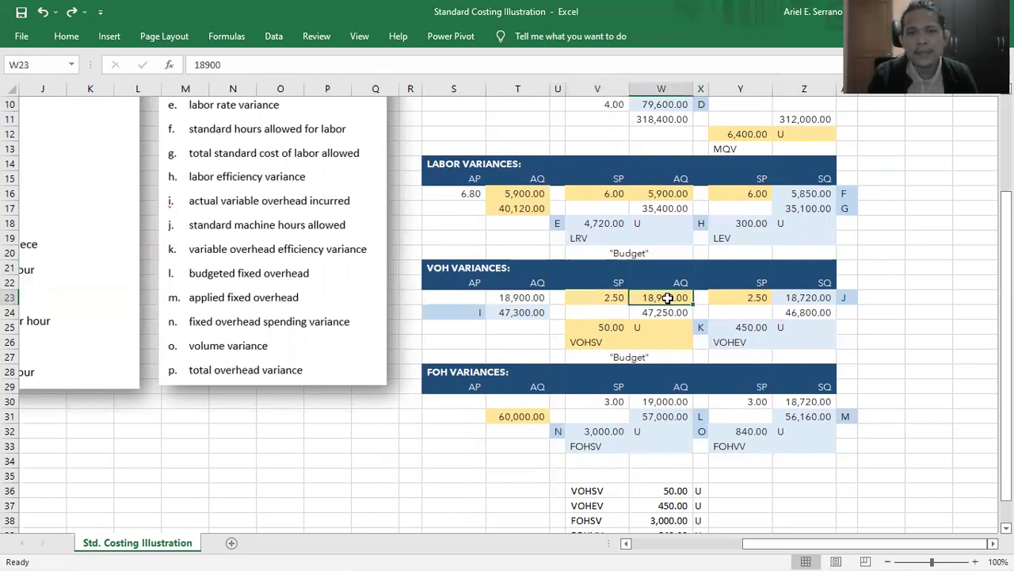
{"action": "left_click", "coordinate": [521, 299]}
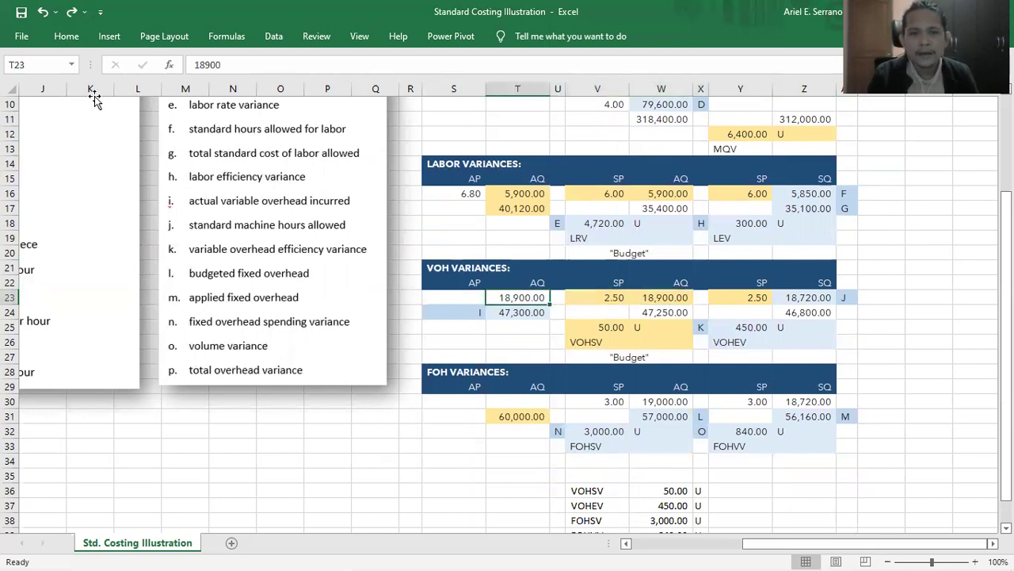
{"action": "left_click", "coordinate": [67, 37]}
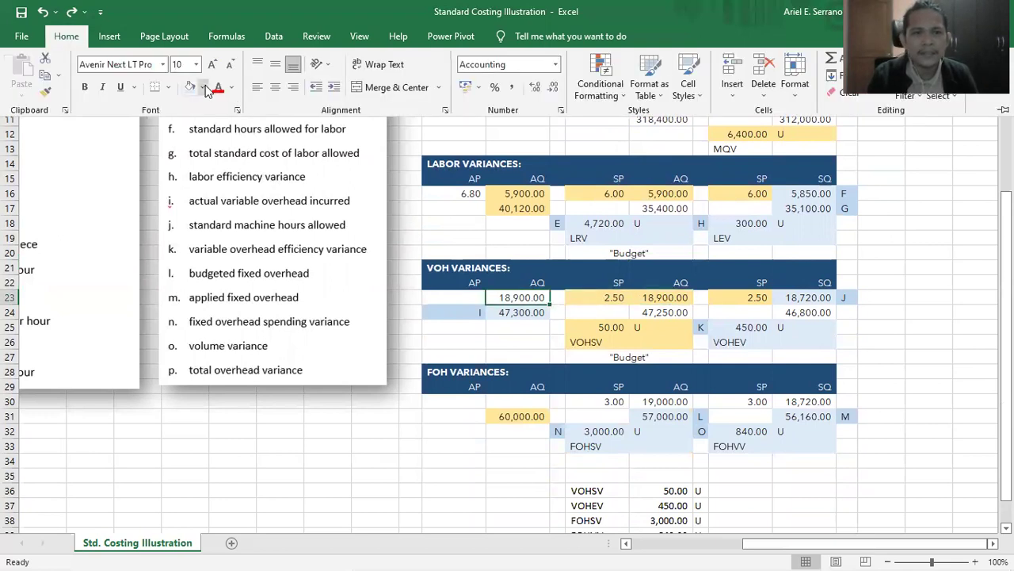
{"action": "left_click", "coordinate": [203, 88]}
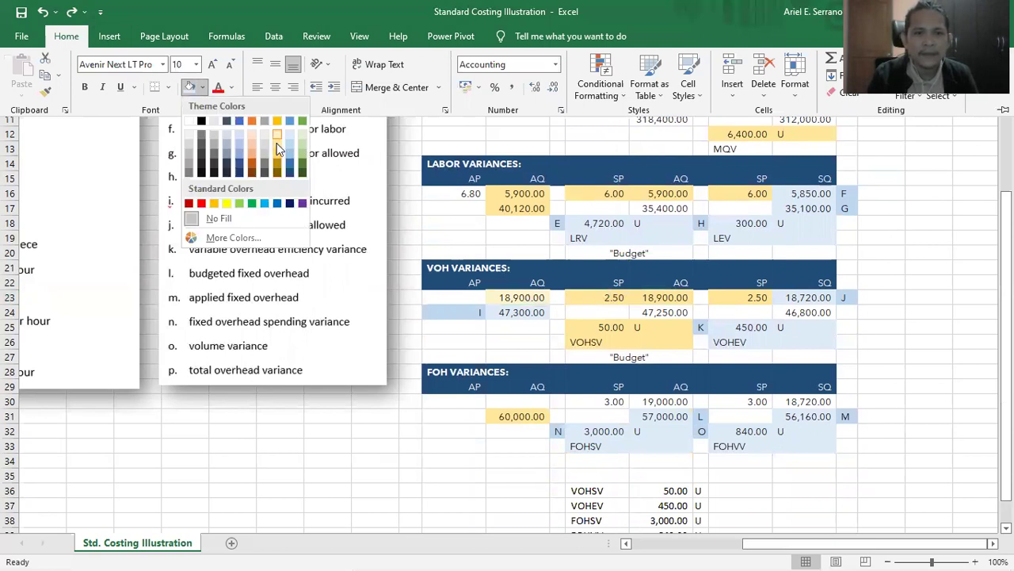
{"action": "left_click", "coordinate": [277, 144]}
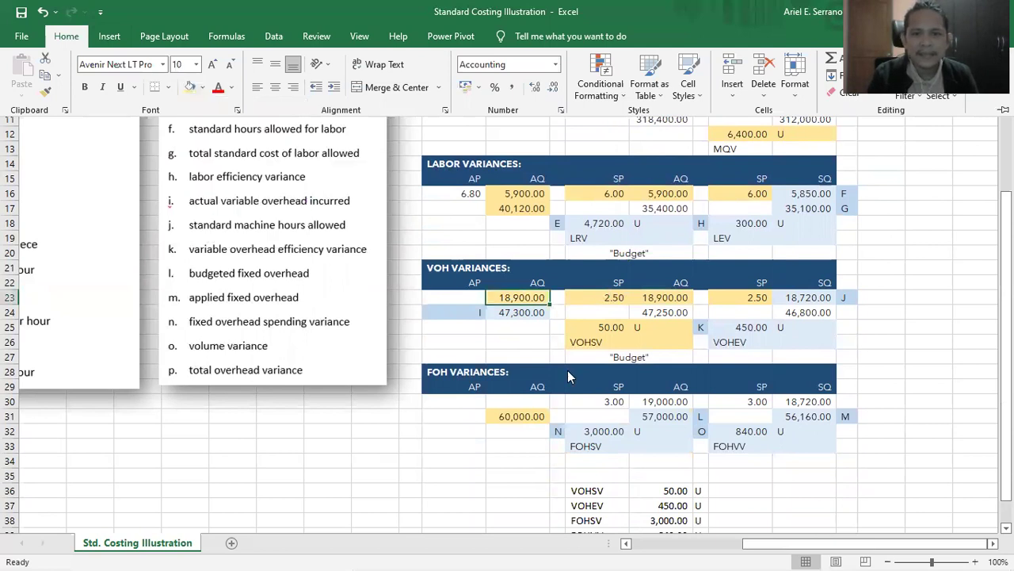
{"action": "left_click", "coordinate": [531, 359]}
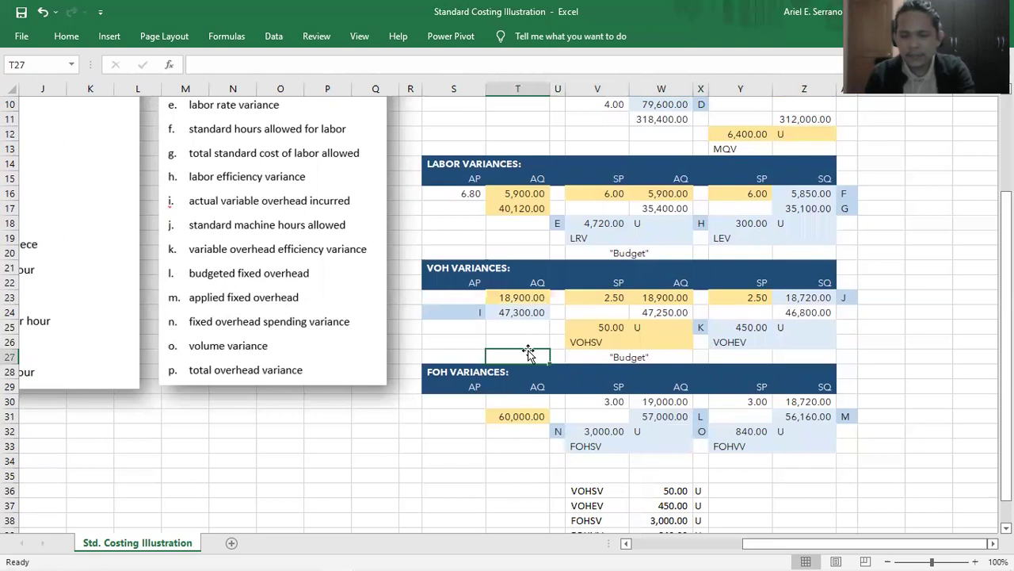
Read the actual machine hours and the variable overhead standard in the problem statement and return to the VOH variances block.
{"action": "key", "text": "Home"}
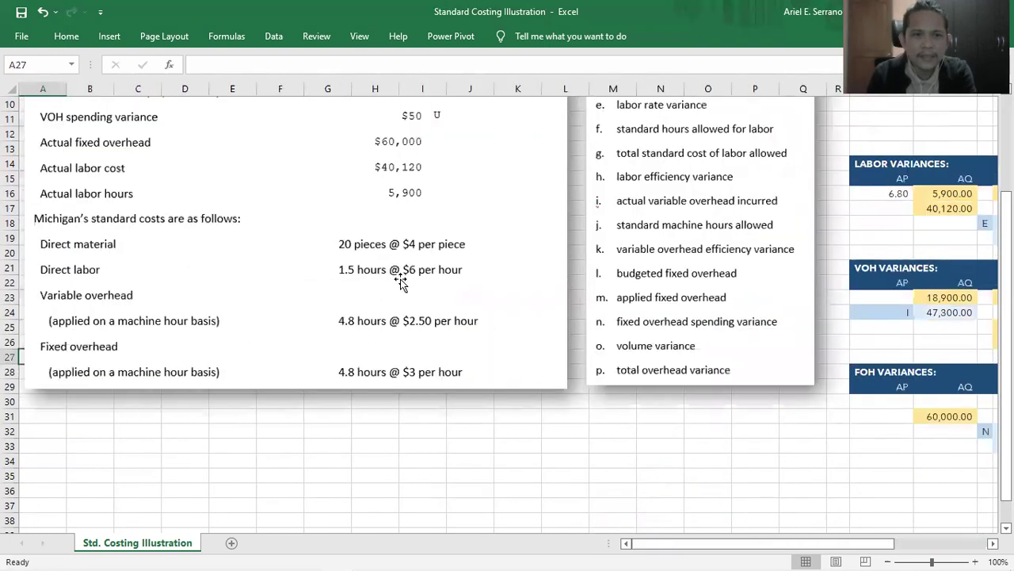
{"action": "scroll", "coordinate": [401, 274], "scroll_direction": "up", "scroll_amount": 1}
{"action": "scroll", "coordinate": [354, 325], "scroll_direction": "up", "scroll_amount": 2}
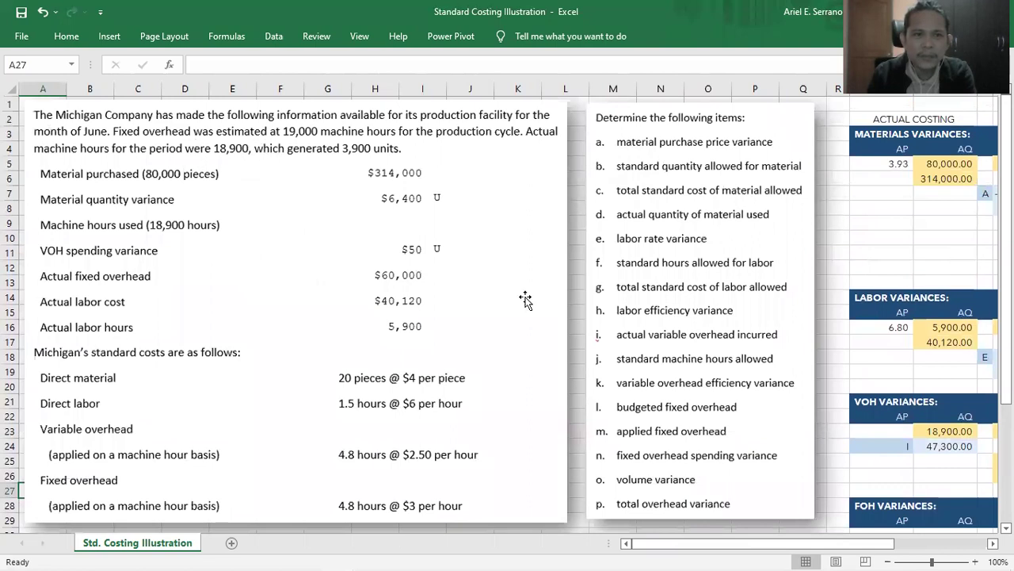
{"action": "key", "text": "Right"}
{"action": "key", "text": "Right"}
{"action": "key", "text": "Right"}
{"action": "key", "text": "Right"}
{"action": "key", "text": "Right"}
{"action": "key", "text": "Right"}
{"action": "key", "text": "Right"}
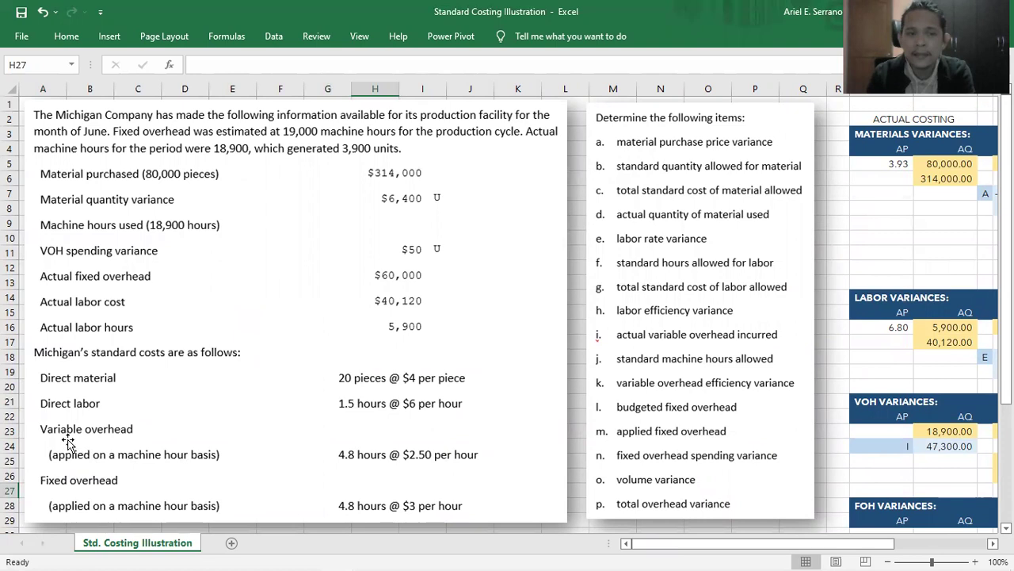
{"action": "key", "text": "Right"}
{"action": "key", "text": "Right"}
{"action": "key", "text": "Right"}
{"action": "key", "text": "Right"}
{"action": "key", "text": "Right"}
{"action": "key", "text": "Right"}
{"action": "key", "text": "Right"}
{"action": "key", "text": "Right"}
{"action": "key", "text": "Right"}
{"action": "key", "text": "Right"}
{"action": "key", "text": "Right"}
{"action": "key", "text": "Right"}
{"action": "key", "text": "Right"}
{"action": "key", "text": "Right"}
{"action": "key", "text": "Right"}
{"action": "key", "text": "Right"}
{"action": "key", "text": "Right"}
{"action": "key", "text": "Right"}
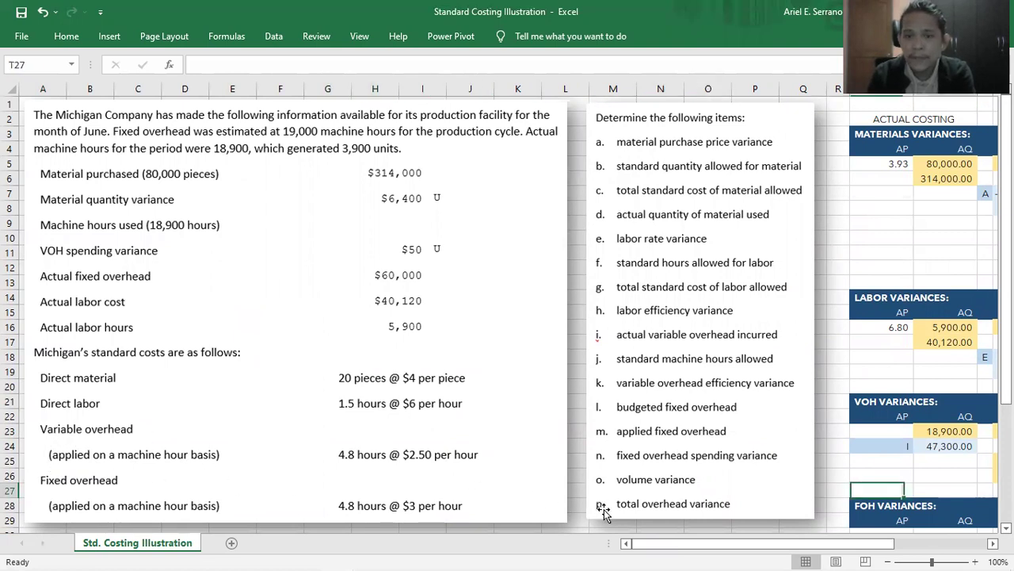
{"action": "key", "text": "Up"}
{"action": "key", "text": "Up"}
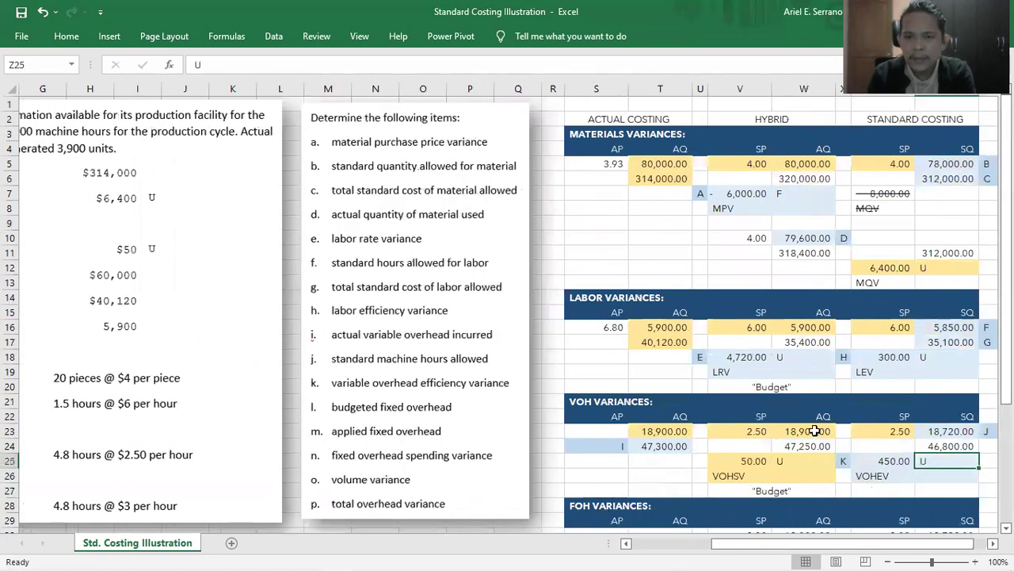
Check the actual machine hours in W23 and T23 and the standard rate in V23 against the problem's variable overhead standard.
{"action": "left_click", "coordinate": [812, 432]}
{"action": "left_click", "coordinate": [664, 431]}
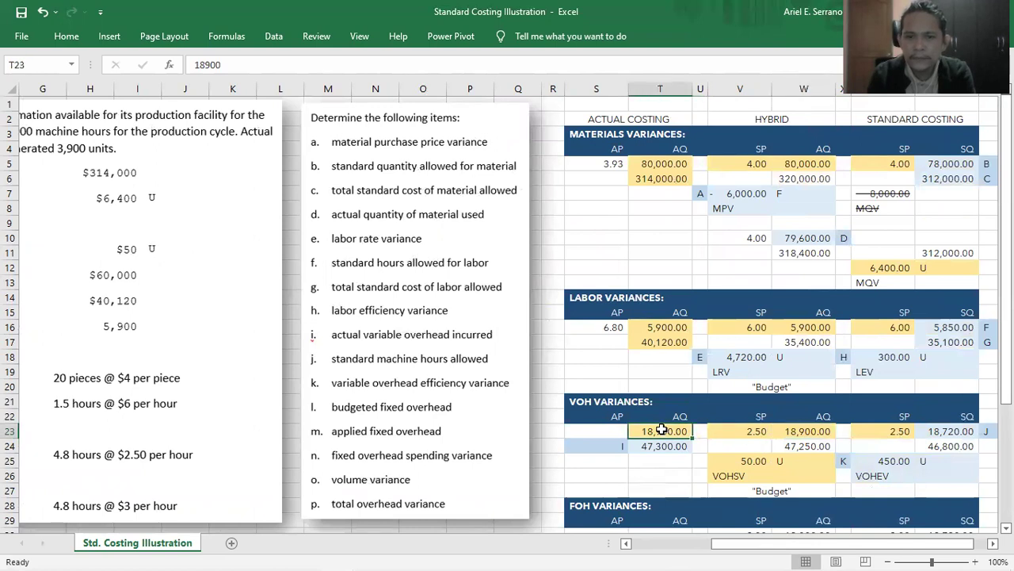
{"action": "left_click", "coordinate": [751, 433]}
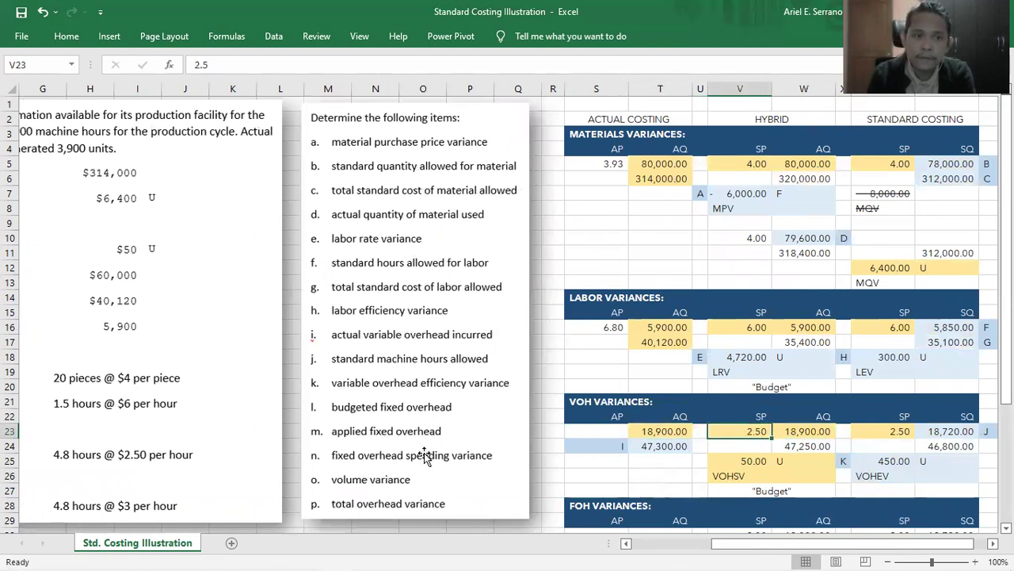
{"action": "left_click", "coordinate": [668, 475]}
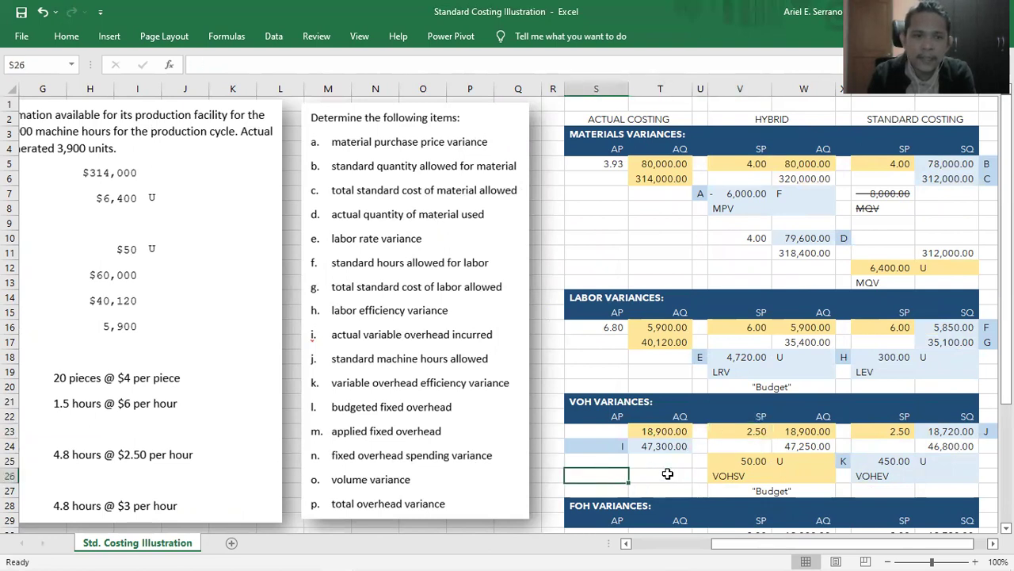
{"action": "key", "text": "Home"}
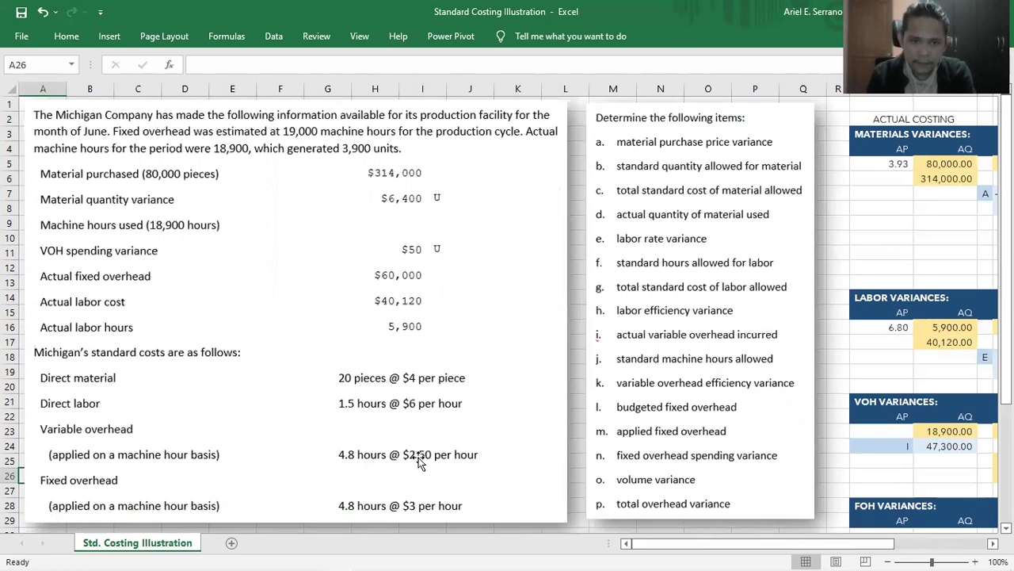
{"action": "left_click", "coordinate": [970, 472]}
{"action": "key", "text": "Right"}
{"action": "key", "text": "Right"}
{"action": "key", "text": "Right"}
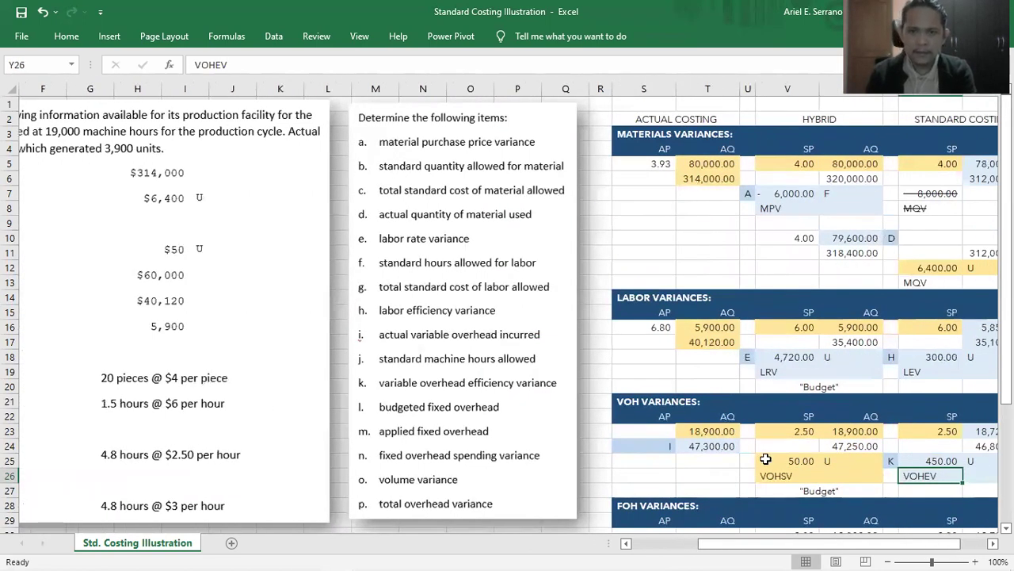
Compare the VOH spending variance block V25:W26 with the variance given in the problem and the list of required items.
{"action": "left_click_drag", "start_coordinate": [766, 460], "coordinate": [872, 477]}
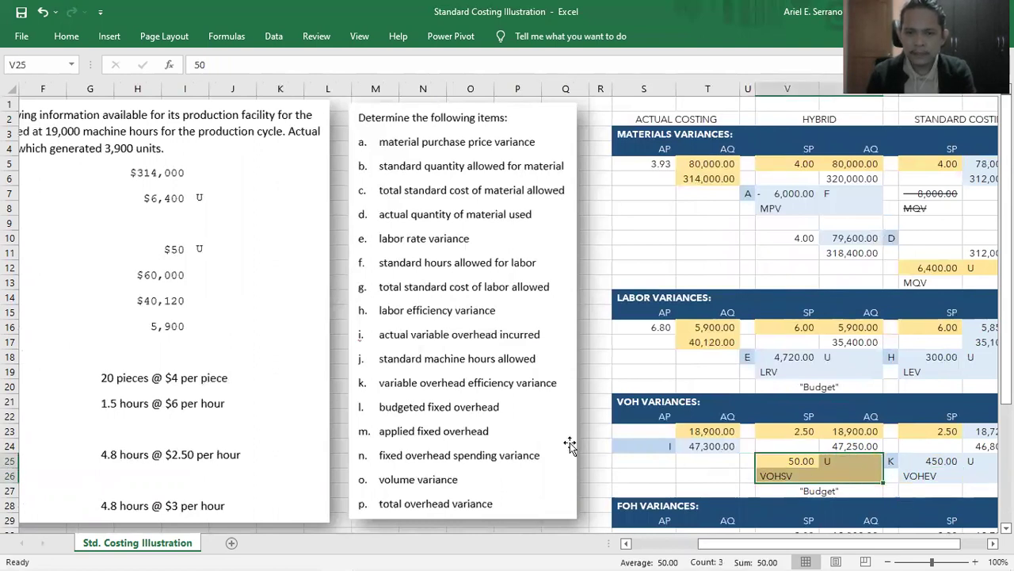
{"action": "left_click", "coordinate": [710, 460]}
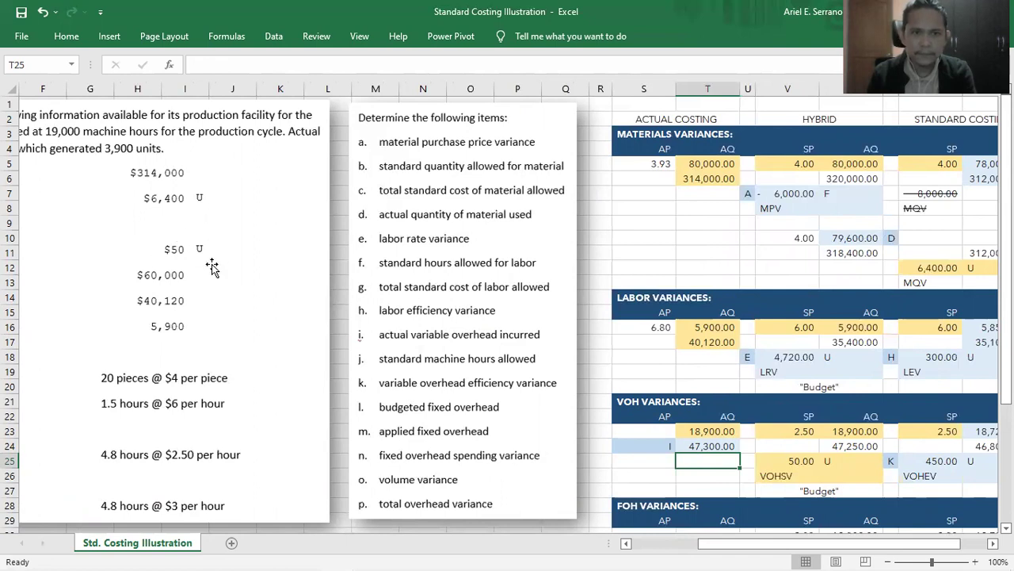
{"action": "key", "text": "Right"}
{"action": "key", "text": "Right"}
{"action": "key", "text": "Right"}
{"action": "key", "text": "Right"}
{"action": "key", "text": "Right"}
{"action": "key", "text": "Right"}
{"action": "key", "text": "Right"}
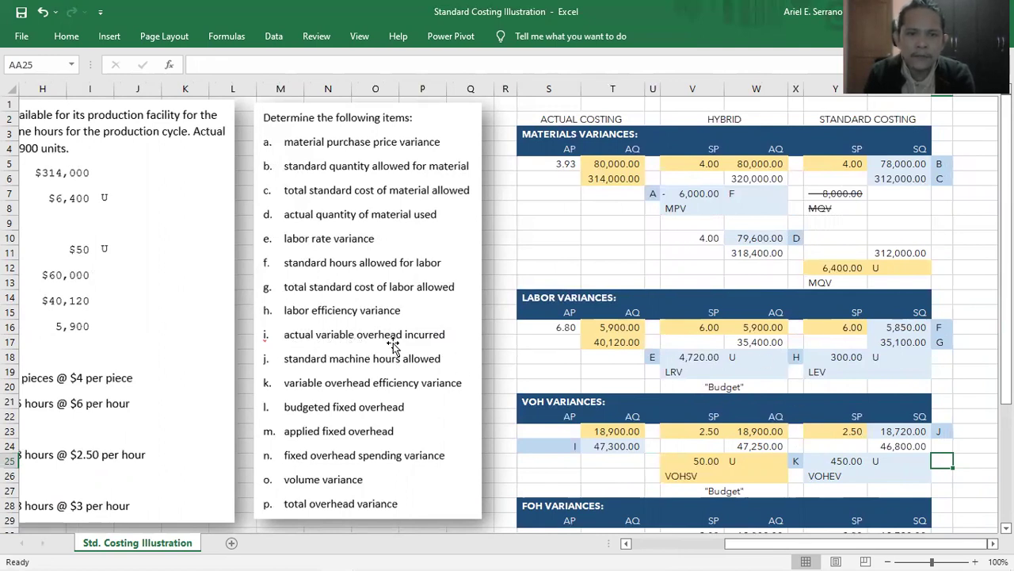
Inspect the actual variable overhead formula in T24 alongside the hours and rate in T23:W23 and the spending variance in V25:W26.
{"action": "left_click", "coordinate": [614, 447]}
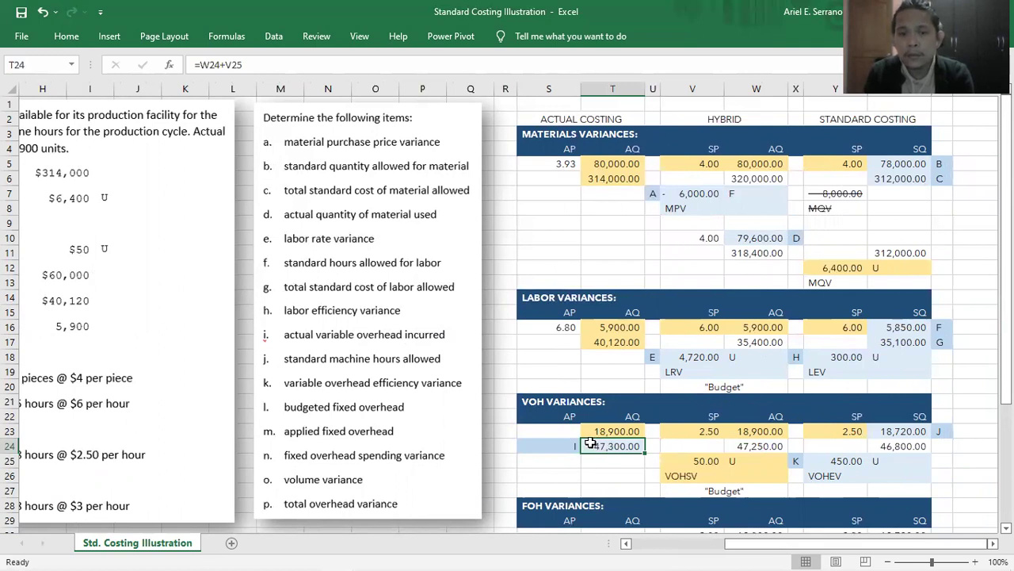
{"action": "left_click_drag", "start_coordinate": [588, 435], "coordinate": [752, 429]}
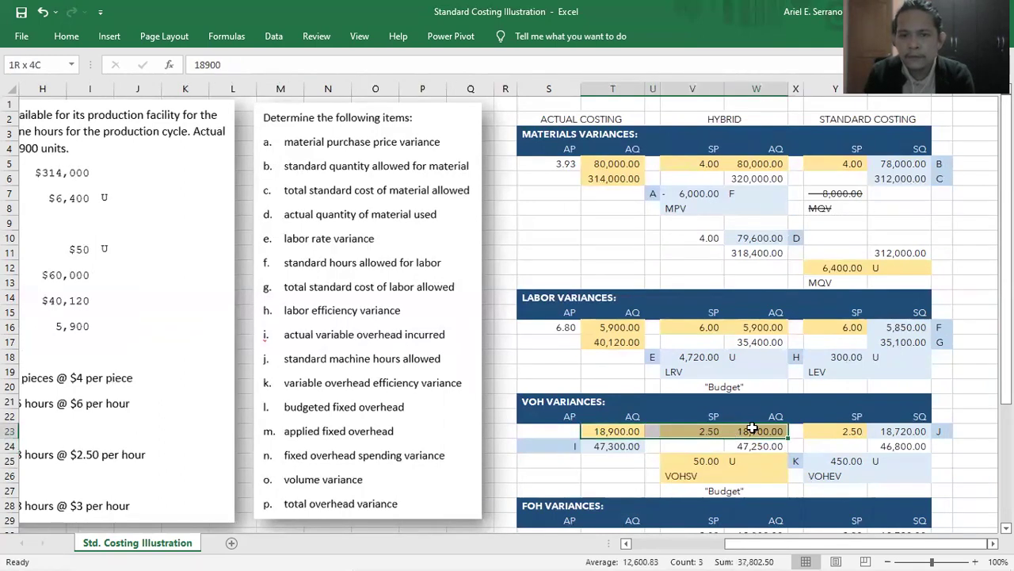
{"action": "left_click", "coordinate": [706, 433]}
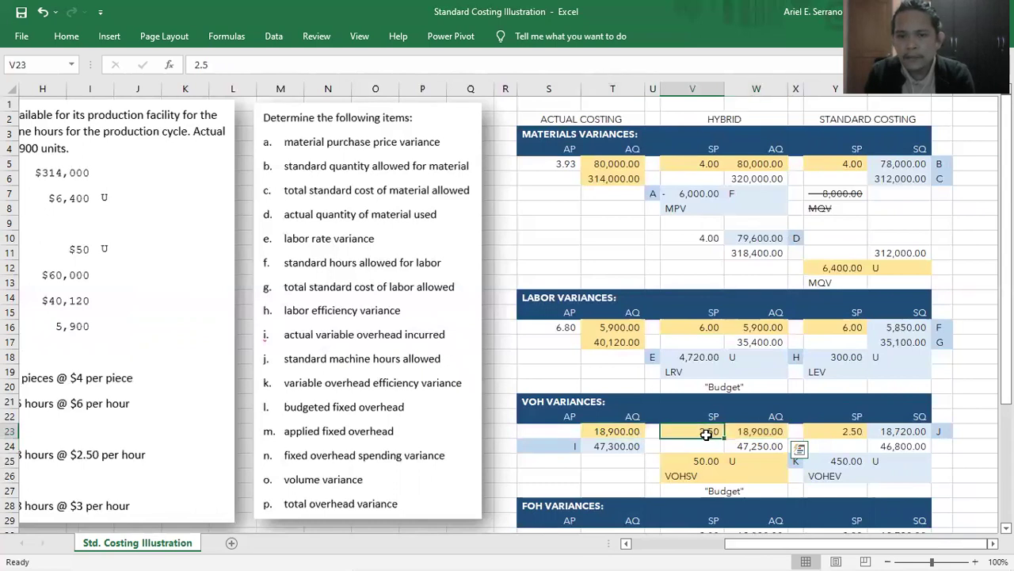
{"action": "left_click", "coordinate": [762, 433]}
{"action": "left_click_drag", "start_coordinate": [673, 462], "coordinate": [733, 475]}
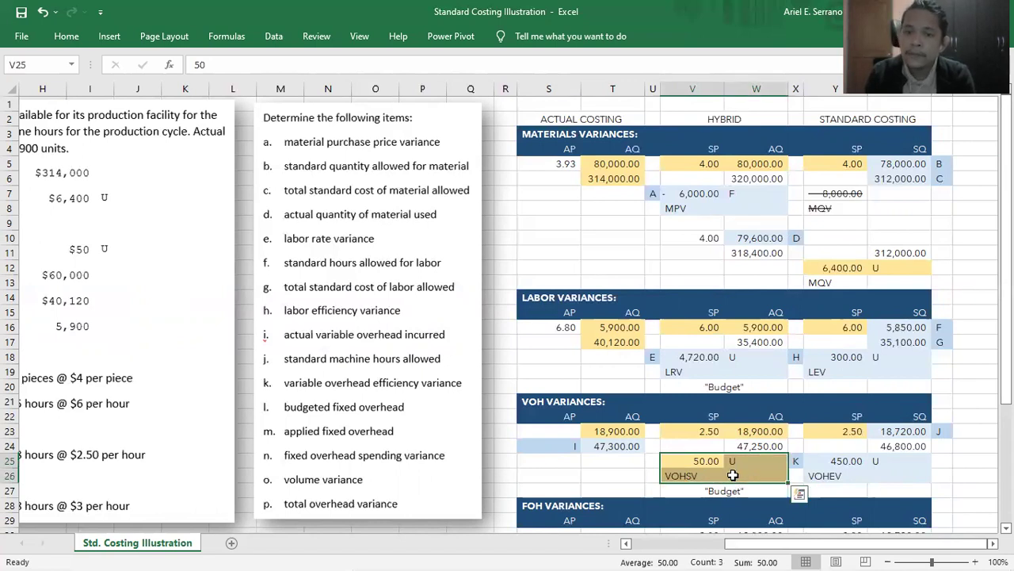
{"action": "left_click", "coordinate": [733, 475]}
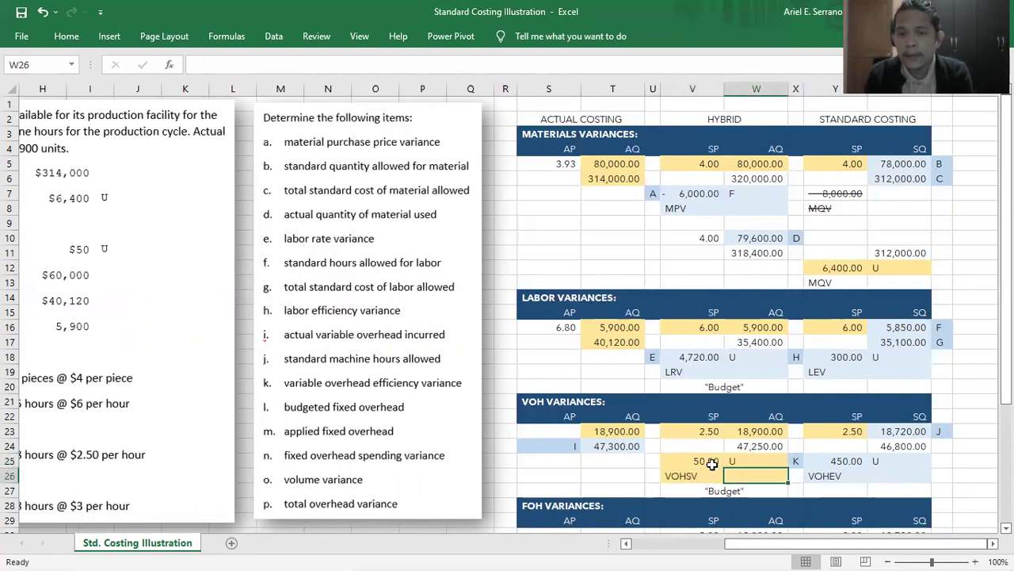
Trace how the actual variable overhead in T24 is worked back from the budgeted cost in W24 and the spending variance in V25.
{"action": "left_click", "coordinate": [703, 434]}
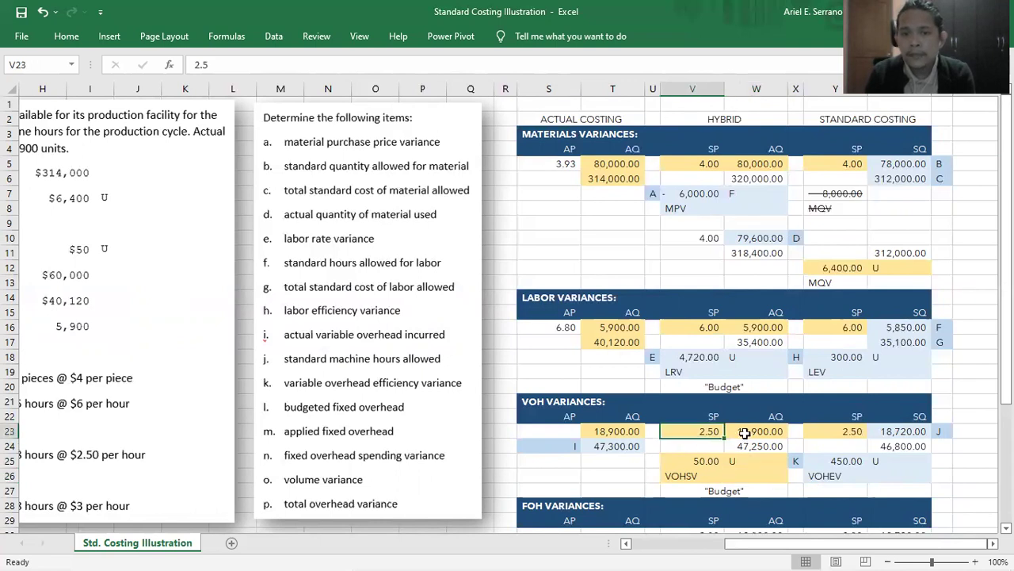
{"action": "left_click", "coordinate": [746, 431]}
{"action": "left_click", "coordinate": [733, 445]}
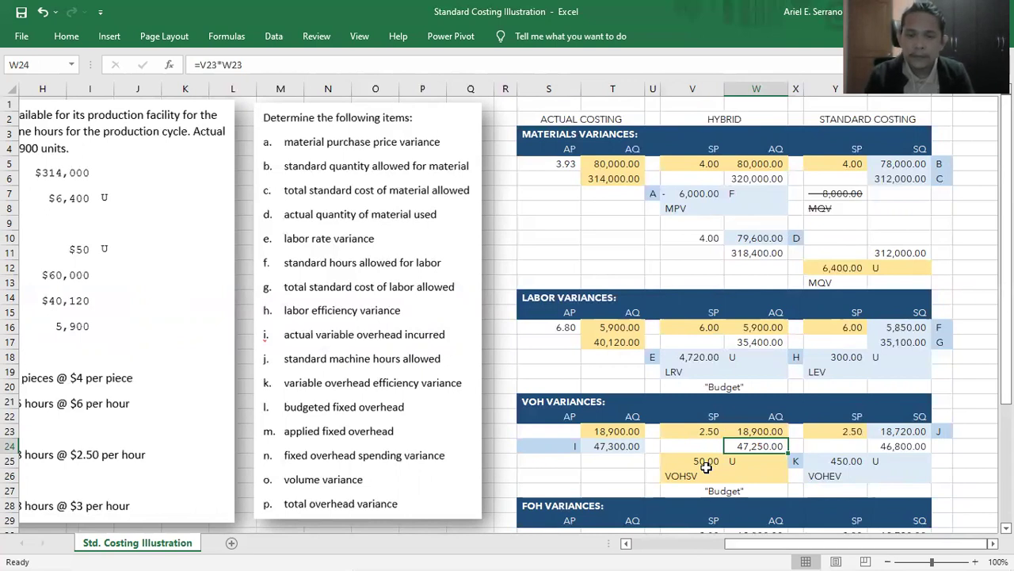
{"action": "left_click_drag", "start_coordinate": [705, 462], "coordinate": [738, 462]}
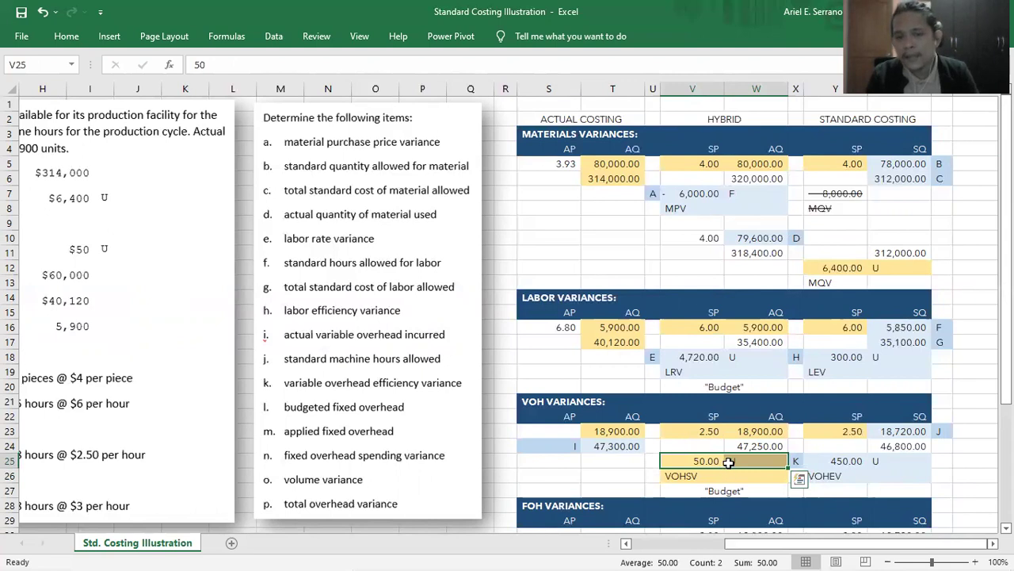
{"action": "left_click", "coordinate": [753, 446]}
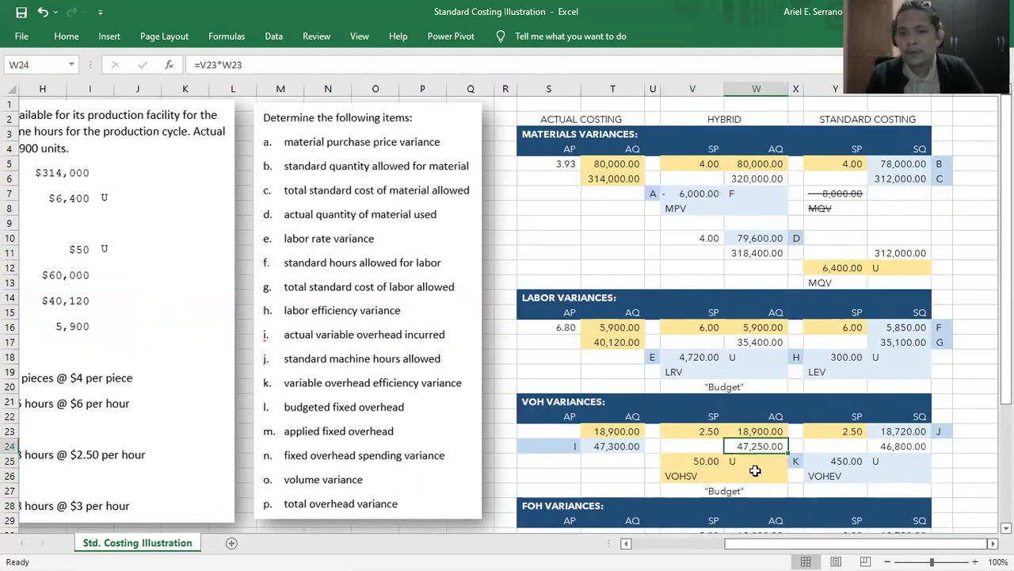
{"action": "left_click", "coordinate": [683, 462]}
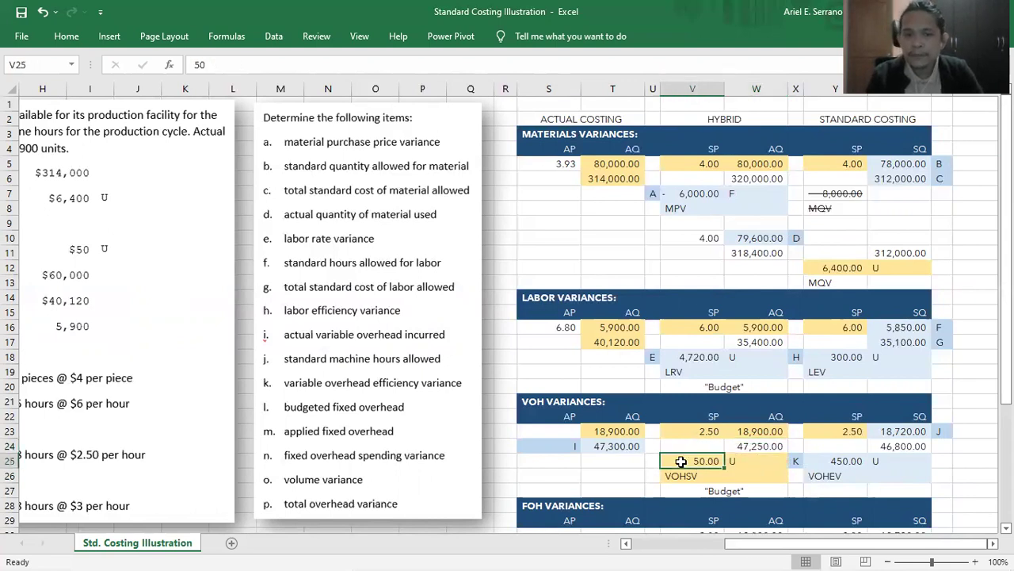
{"action": "left_click", "coordinate": [588, 445]}
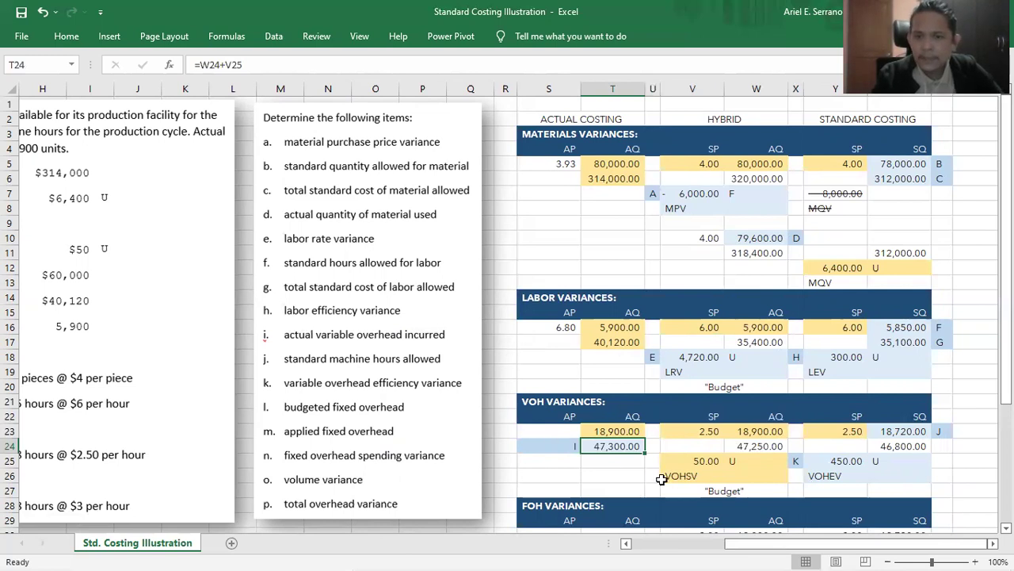
Check the standard machine hours formula in Z23 against the hours per unit and units produced in the problem.
{"action": "left_click", "coordinate": [906, 432]}
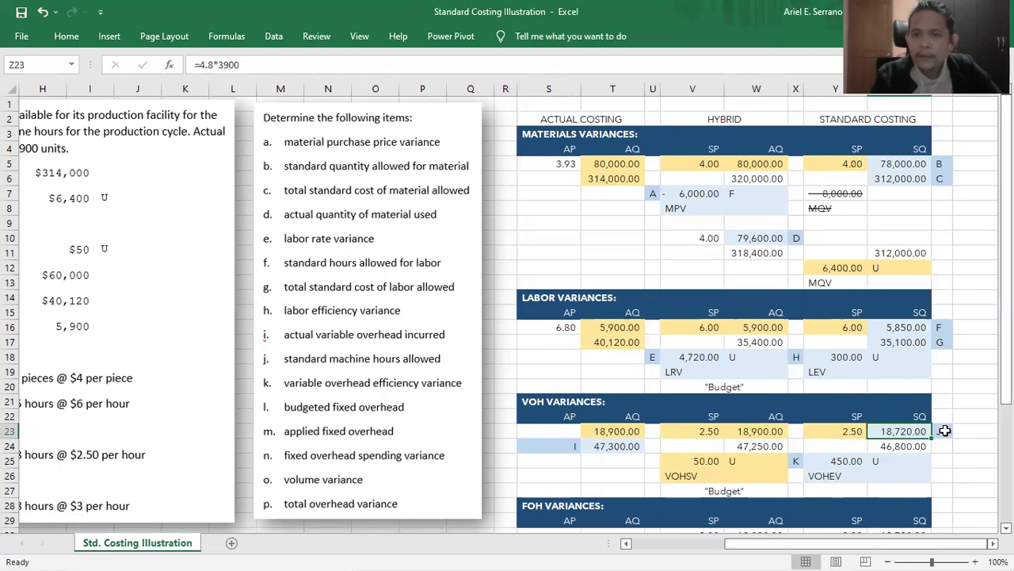
{"action": "left_click", "coordinate": [274, 65]}
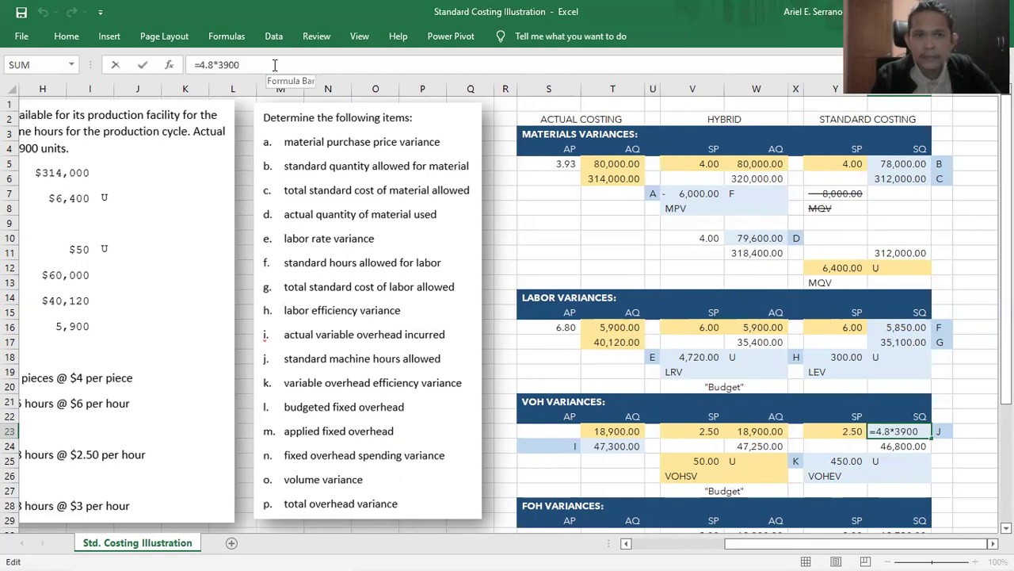
{"action": "key", "text": "Return"}
{"action": "key", "text": "Left"}
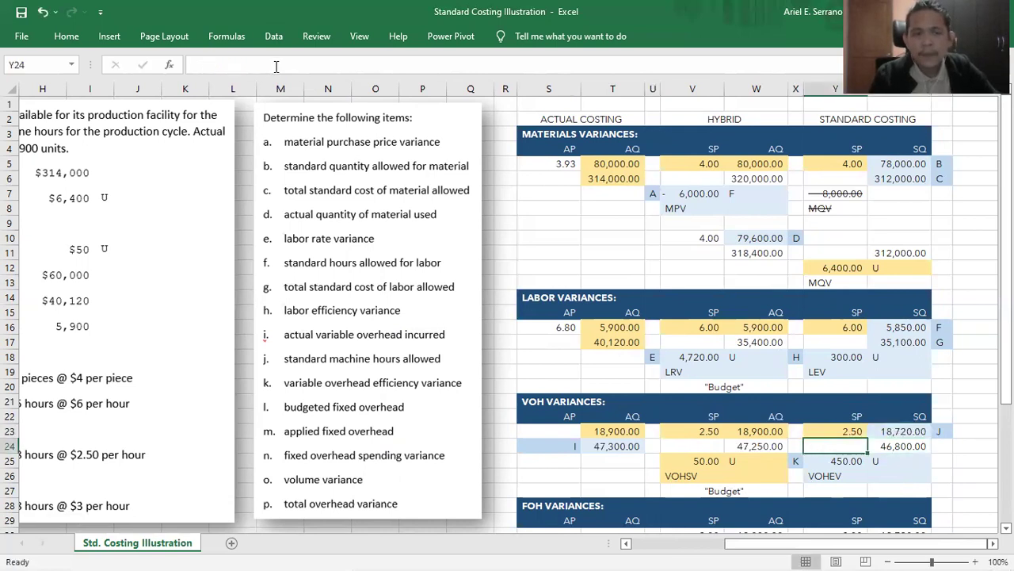
{"action": "key", "text": "Home"}
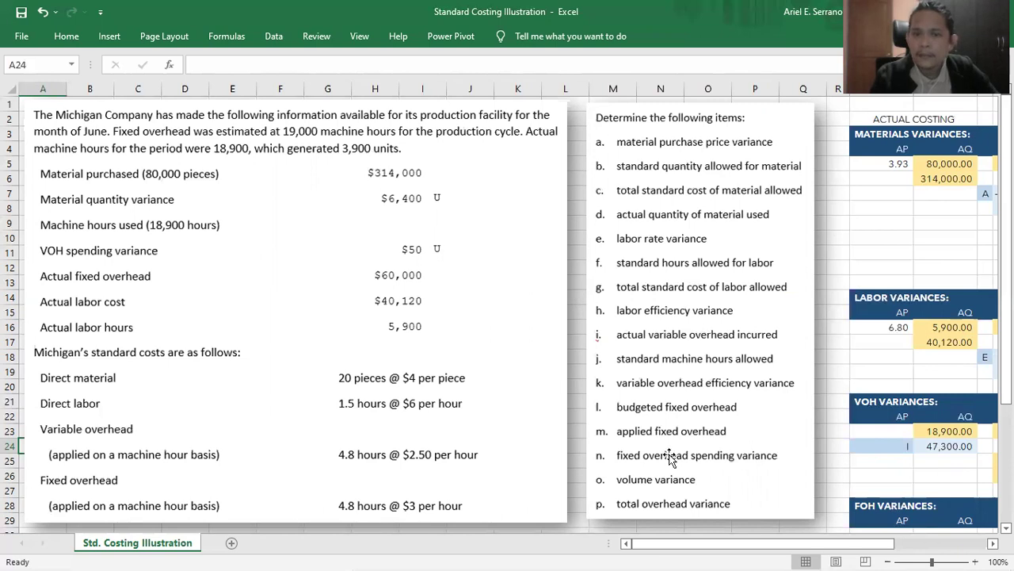
Examine the standard rate in Y23 and standard hours in Z23 behind the standard variable overhead formula in Z24.
{"action": "left_click", "coordinate": [948, 480]}
{"action": "key", "text": "Right"}
{"action": "key", "text": "Right"}
{"action": "key", "text": "Right"}
{"action": "key", "text": "Right"}
{"action": "key", "text": "Right"}
{"action": "key", "text": "Right"}
{"action": "key", "text": "Right"}
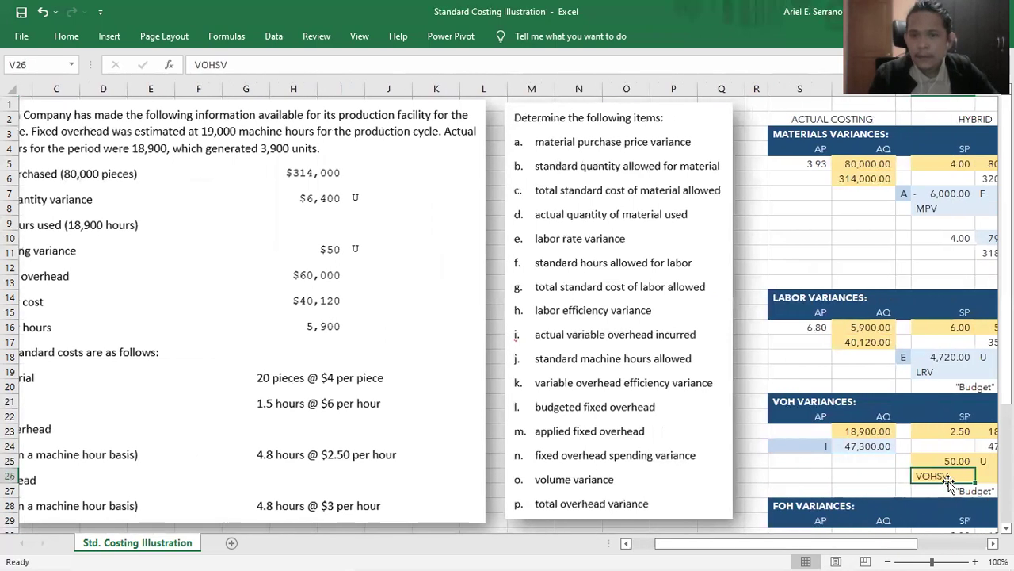
{"action": "key", "text": "Up"}
{"action": "key", "text": "Up"}
{"action": "key", "text": "Up"}
{"action": "key", "text": "Left"}
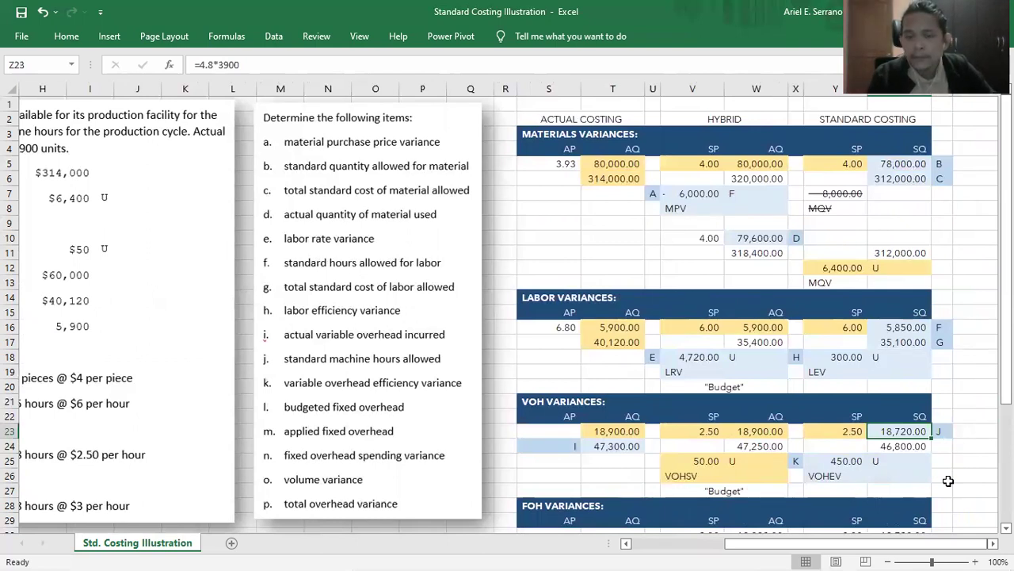
{"action": "key", "text": "Left"}
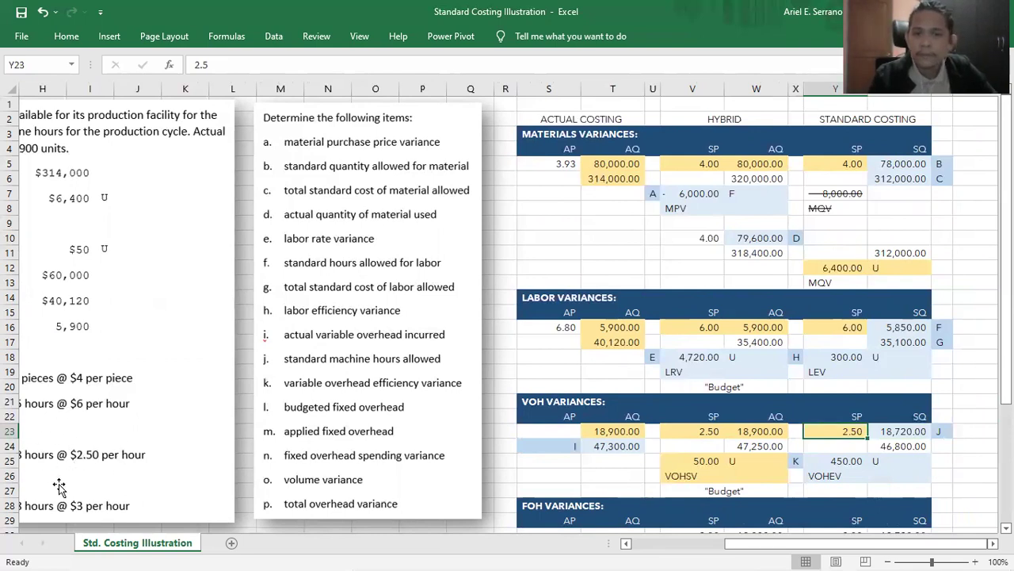
{"action": "left_click", "coordinate": [903, 445]}
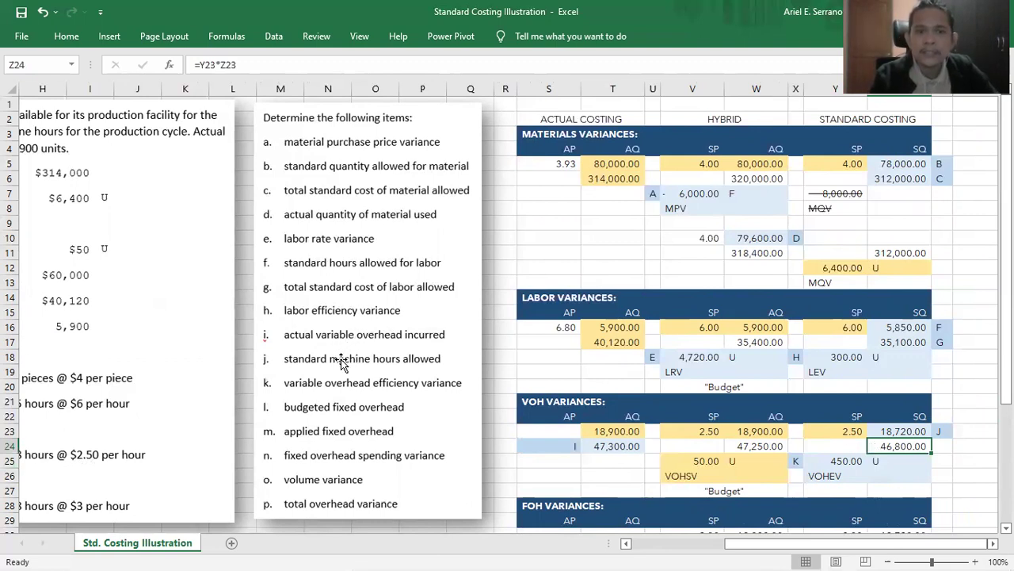
{"action": "left_click", "coordinate": [875, 431]}
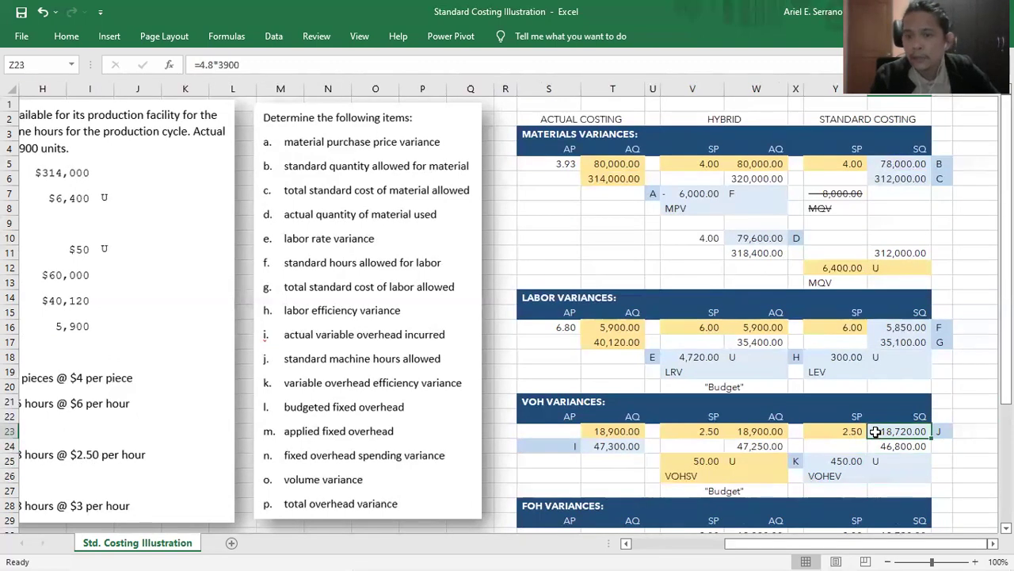
{"action": "left_click", "coordinate": [919, 450]}
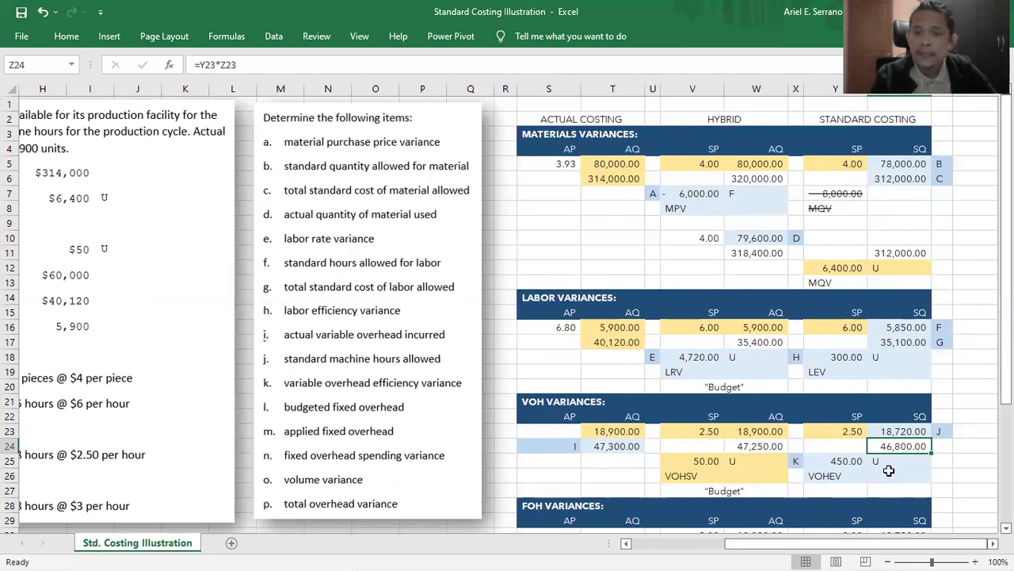
Trace the variable overhead efficiency variance in Y25:Z25 from the budgeted cost in W24 and the standard cost in Z24.
{"action": "left_click", "coordinate": [738, 445]}
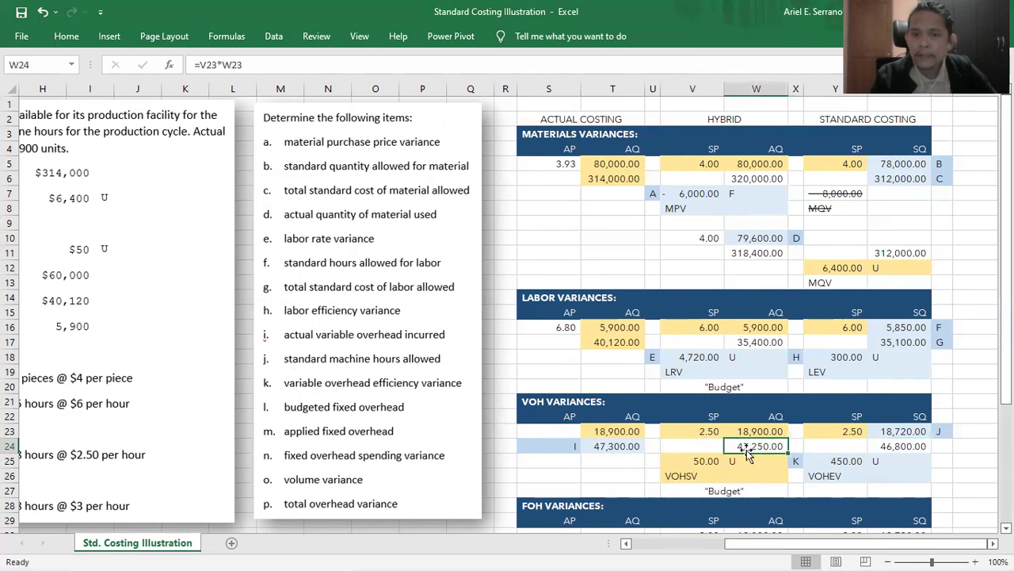
{"action": "left_click", "coordinate": [877, 448]}
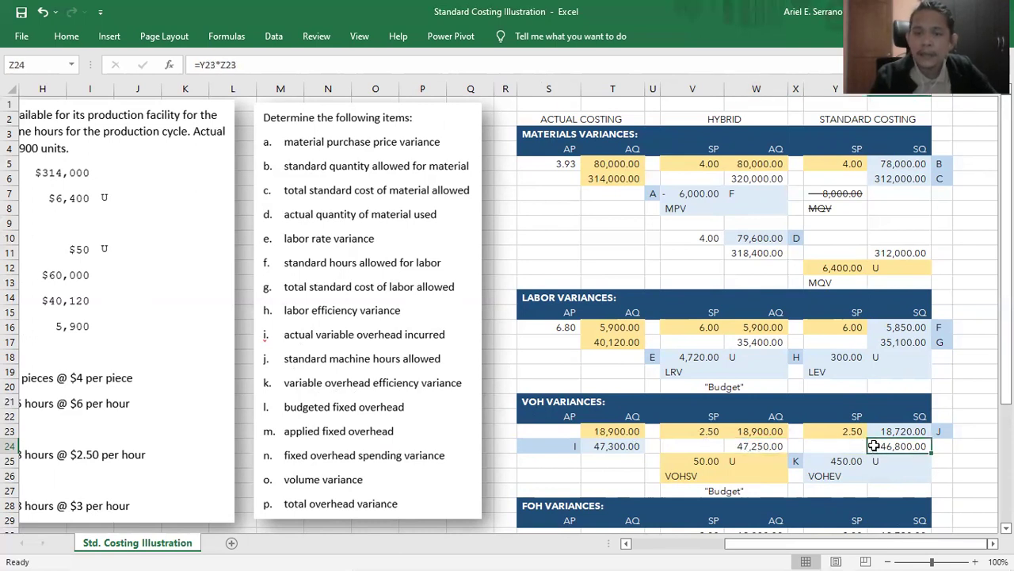
{"action": "left_click", "coordinate": [837, 463]}
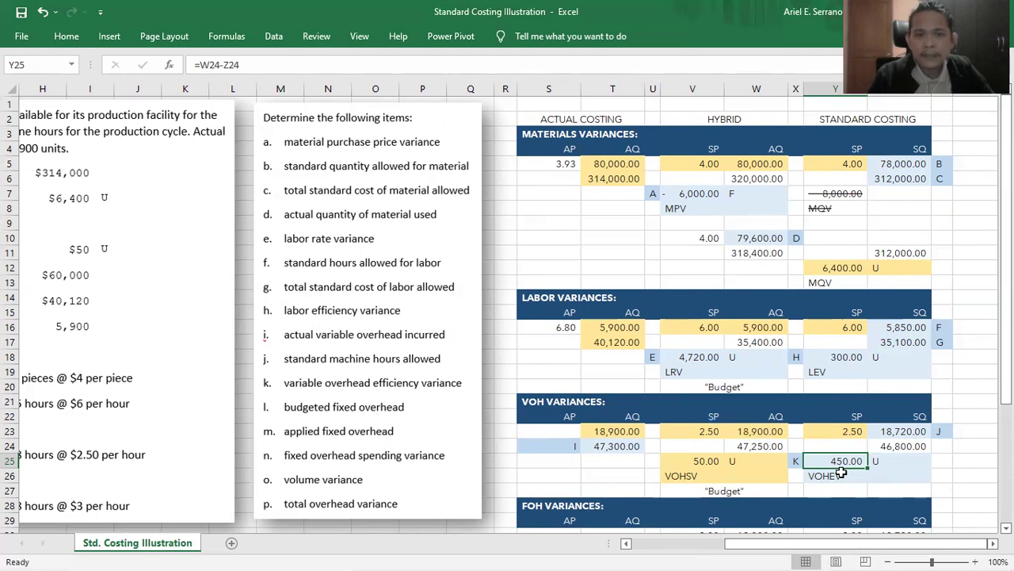
{"action": "left_click_drag", "start_coordinate": [845, 465], "coordinate": [884, 461]}
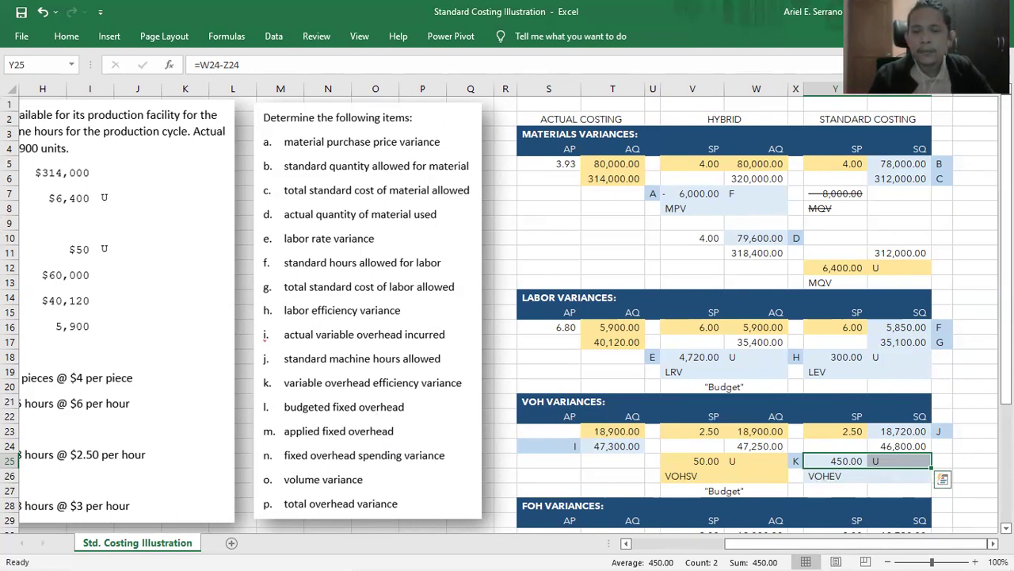
{"action": "left_click", "coordinate": [976, 445]}
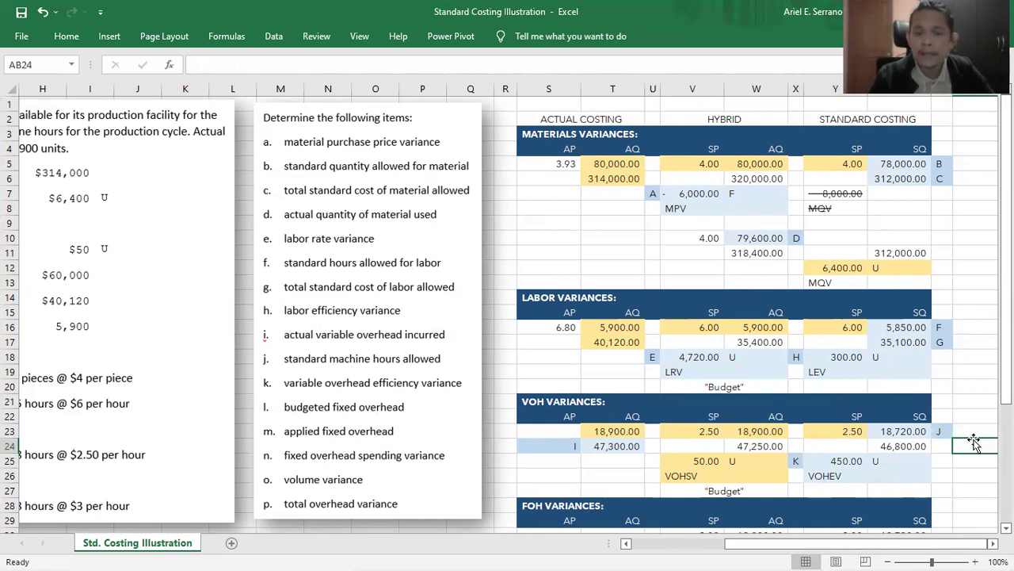
Compare the actual fixed overhead in T31 with the problem's figure and inspect the standard hours formula in Z30.
{"action": "scroll", "coordinate": [973, 446], "scroll_direction": "down", "scroll_amount": 4}
{"action": "scroll", "coordinate": [968, 441], "scroll_direction": "up", "scroll_amount": 2}
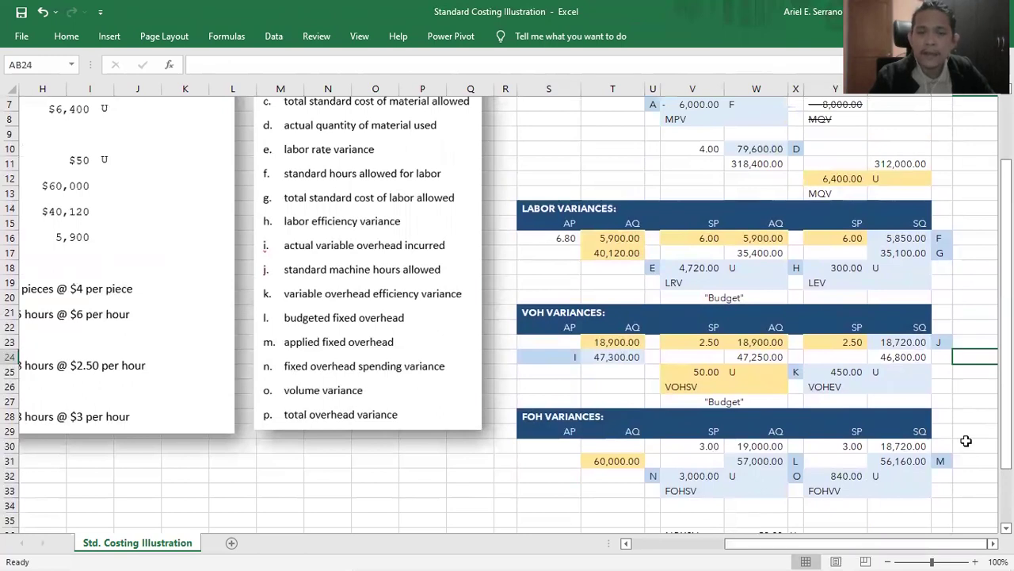
{"action": "scroll", "coordinate": [966, 440], "scroll_direction": "down", "scroll_amount": 3}
{"action": "scroll", "coordinate": [966, 440], "scroll_direction": "up", "scroll_amount": 1}
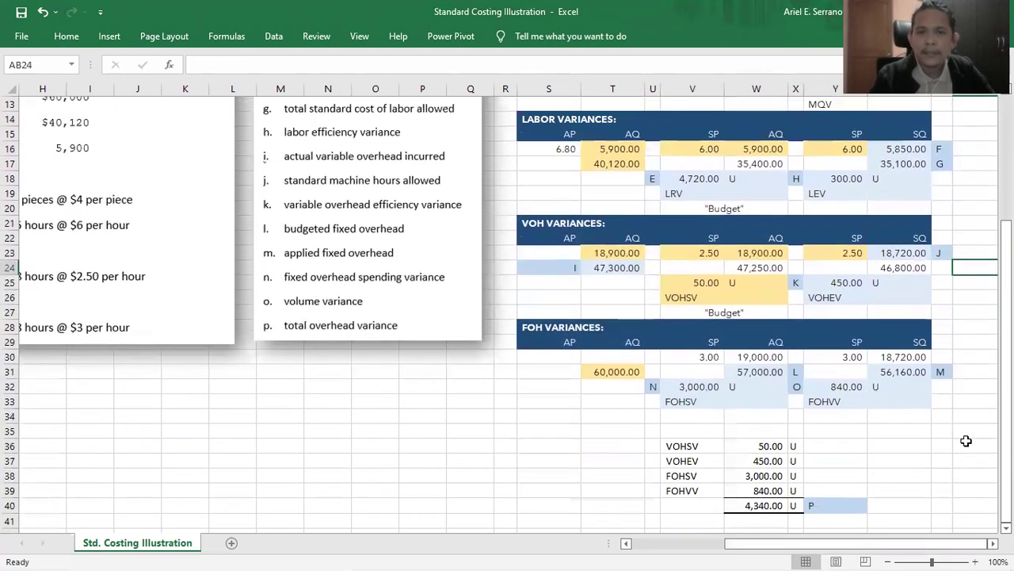
{"action": "left_click", "coordinate": [604, 378]}
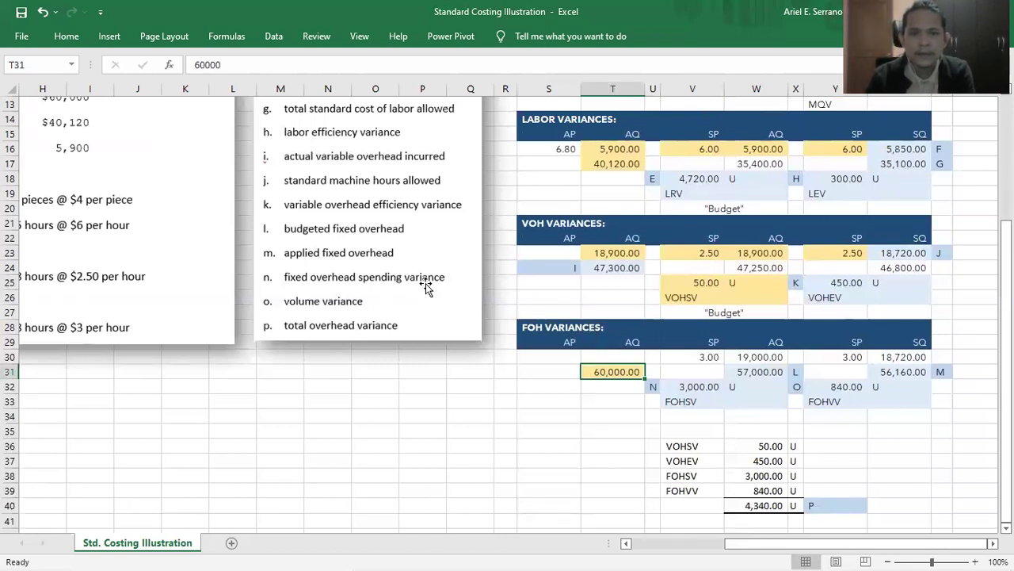
{"action": "scroll", "coordinate": [425, 287], "scroll_direction": "up", "scroll_amount": 2}
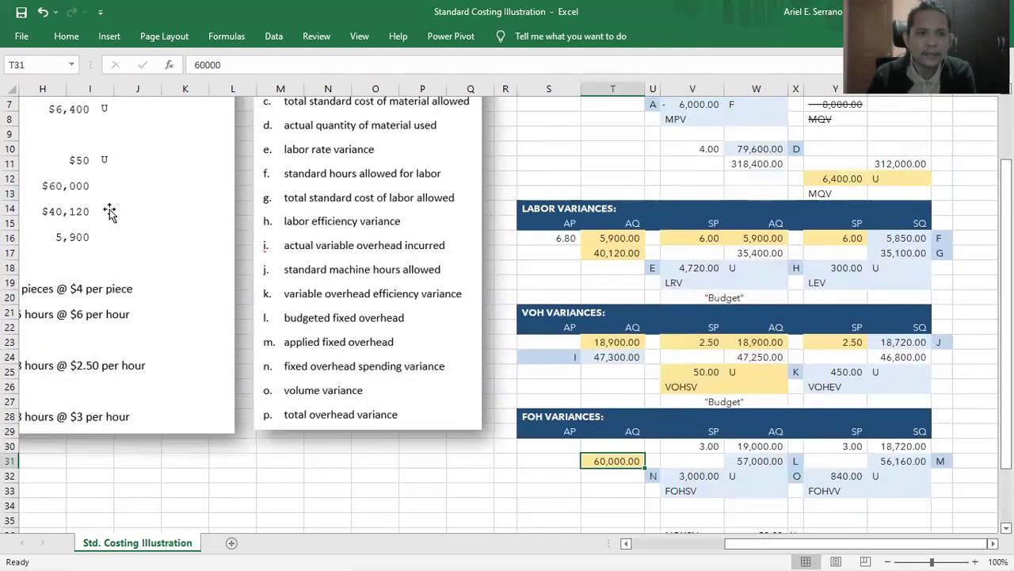
{"action": "left_click", "coordinate": [623, 502]}
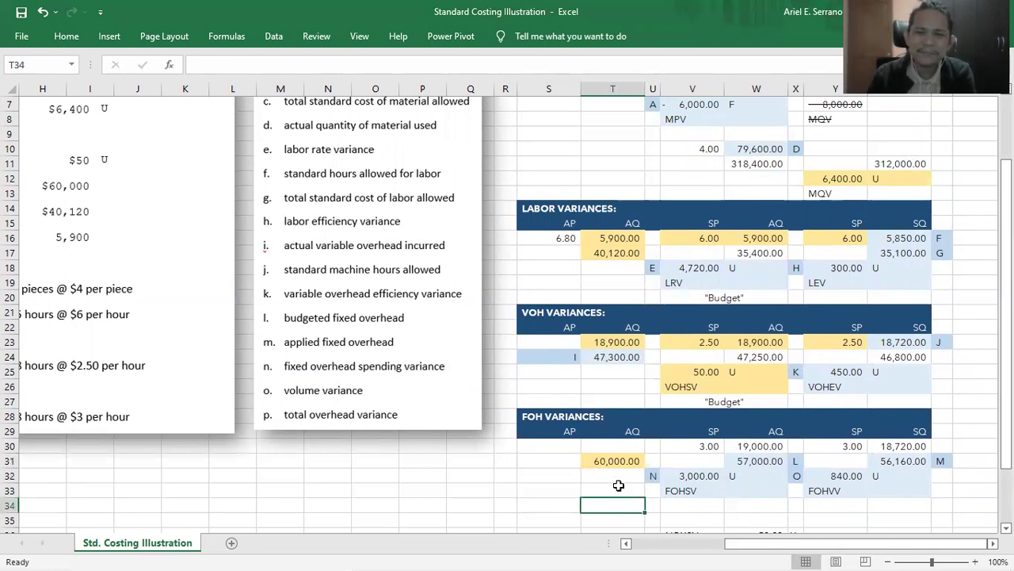
{"action": "left_click", "coordinate": [888, 447]}
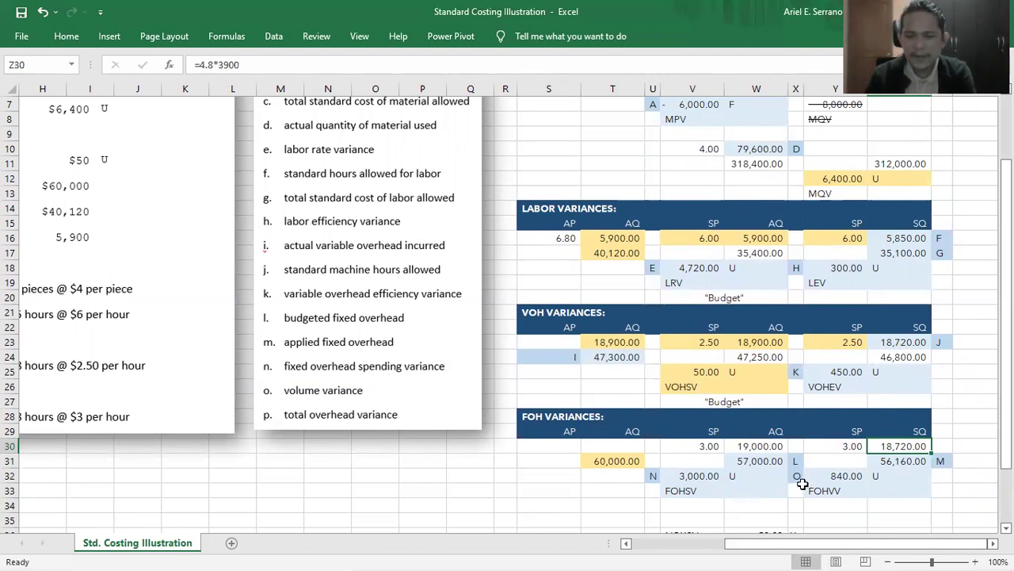
Look up the estimated fixed overhead machine hours in the Michigan Company problem statement.
{"action": "left_click", "coordinate": [481, 464]}
{"action": "key", "text": "Left"}
{"action": "key", "text": "Left"}
{"action": "key", "text": "Left"}
{"action": "key", "text": "Left"}
{"action": "key", "text": "Left"}
{"action": "key", "text": "Left"}
{"action": "key", "text": "Left"}
{"action": "key", "text": "Left"}
{"action": "key", "text": "Left"}
{"action": "key", "text": "Left"}
{"action": "key", "text": "Left"}
{"action": "key", "text": "Left"}
{"action": "key", "text": "Left"}
{"action": "key", "text": "Left"}
{"action": "key", "text": "Left"}
{"action": "key", "text": "Left"}
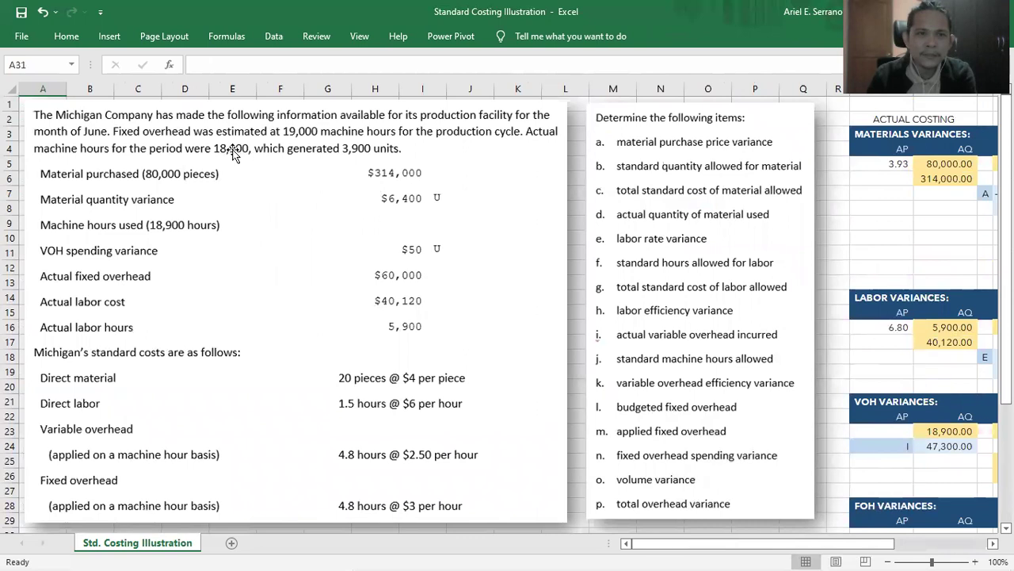
Highlight the estimated machine hours in W30 of the FOH variances block with the light orange fill used for given values.
{"action": "key", "text": "Right"}
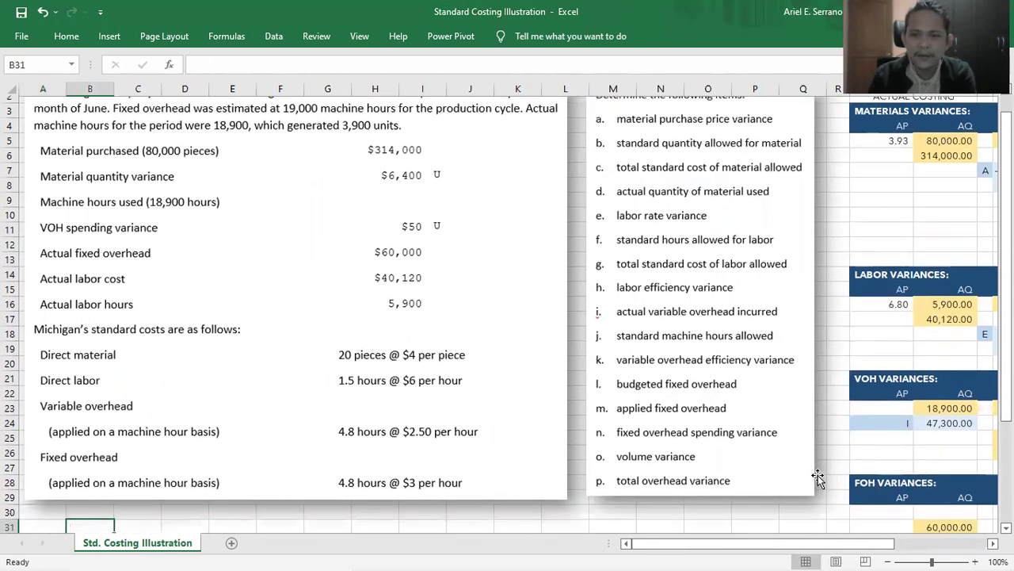
{"action": "key", "text": "Right"}
{"action": "key", "text": "Right"}
{"action": "key", "text": "Right"}
{"action": "key", "text": "Right"}
{"action": "key", "text": "Right"}
{"action": "key", "text": "Right"}
{"action": "key", "text": "Right"}
{"action": "key", "text": "Right"}
{"action": "key", "text": "Right"}
{"action": "key", "text": "Right"}
{"action": "key", "text": "Right"}
{"action": "key", "text": "Right"}
{"action": "key", "text": "Right"}
{"action": "key", "text": "Right"}
{"action": "key", "text": "Right"}
{"action": "key", "text": "Right"}
{"action": "key", "text": "Right"}
{"action": "key", "text": "Right"}
{"action": "key", "text": "Right"}
{"action": "key", "text": "Right"}
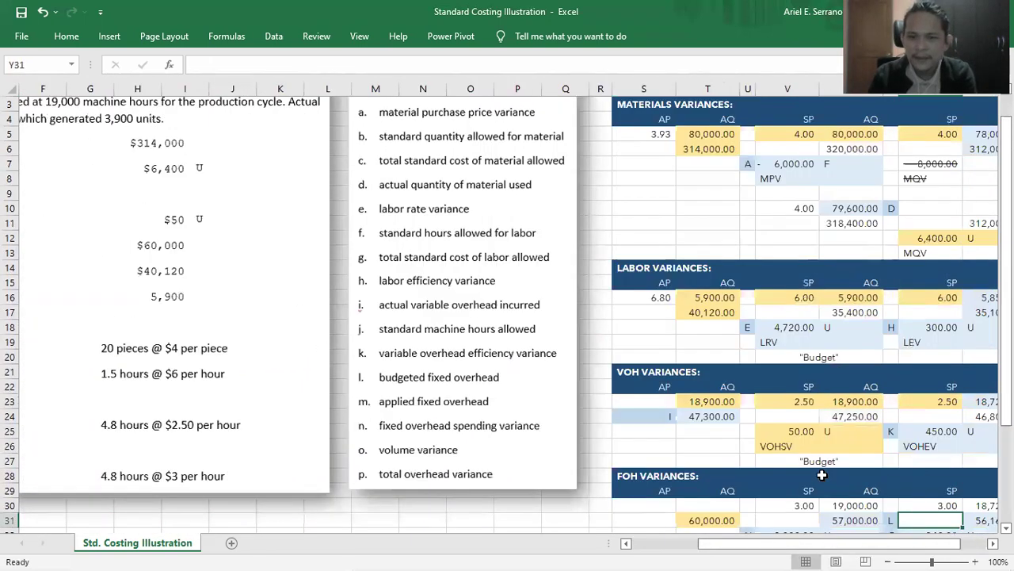
{"action": "key", "text": "Down"}
{"action": "key", "text": "Up"}
{"action": "key", "text": "Up"}
{"action": "key", "text": "Left"}
{"action": "key", "text": "Left"}
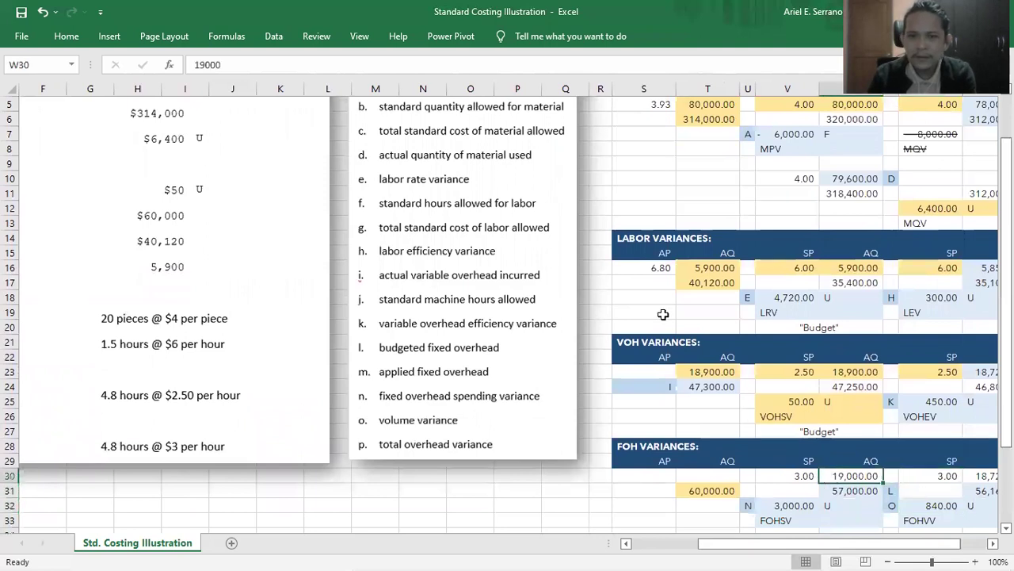
{"action": "left_click", "coordinate": [67, 36]}
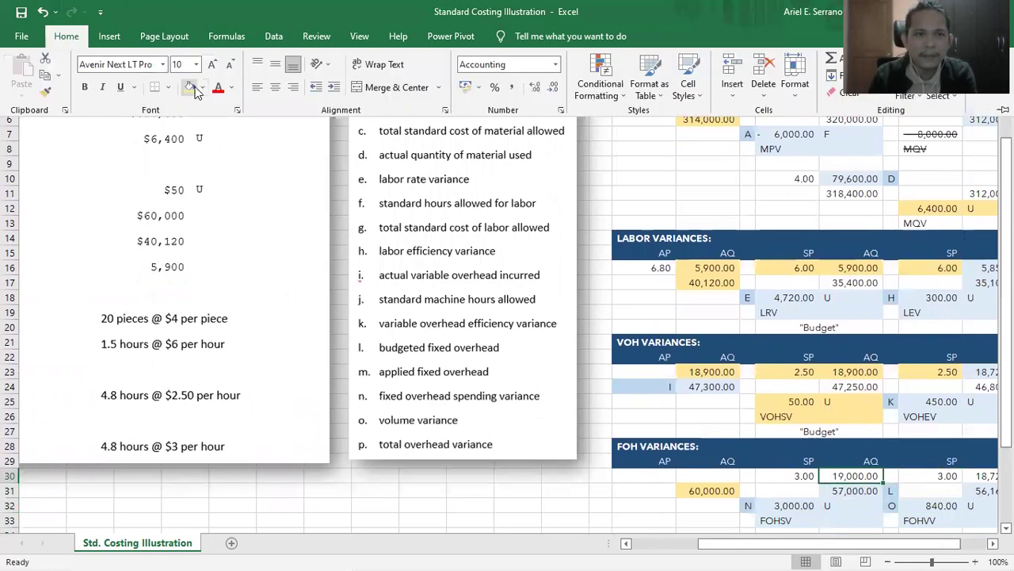
{"action": "left_click", "coordinate": [195, 89]}
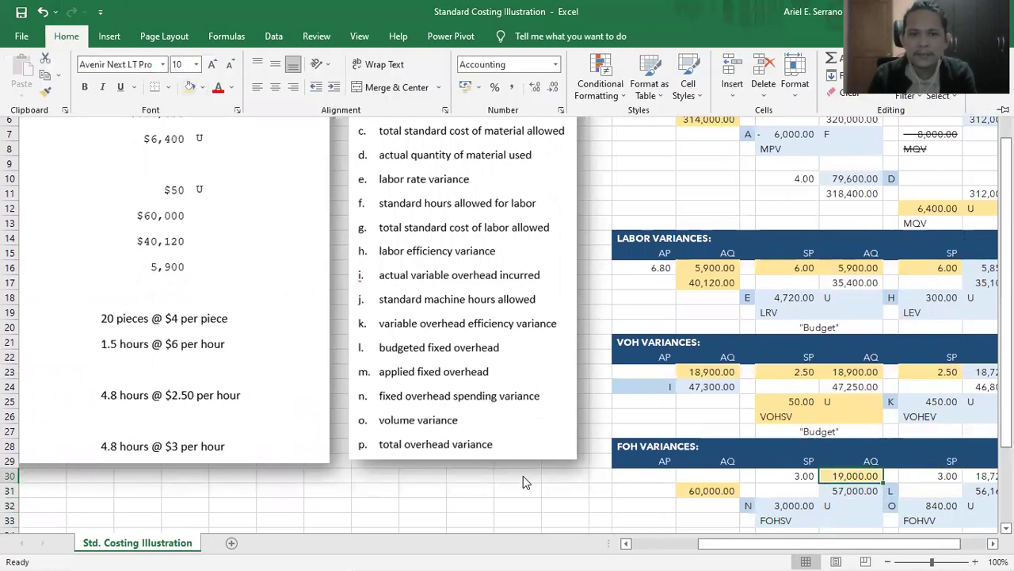
Reread the fixed overhead data in the problem statement and compare it with the FOH variances block.
{"action": "left_click", "coordinate": [511, 492]}
{"action": "key", "text": "Home"}
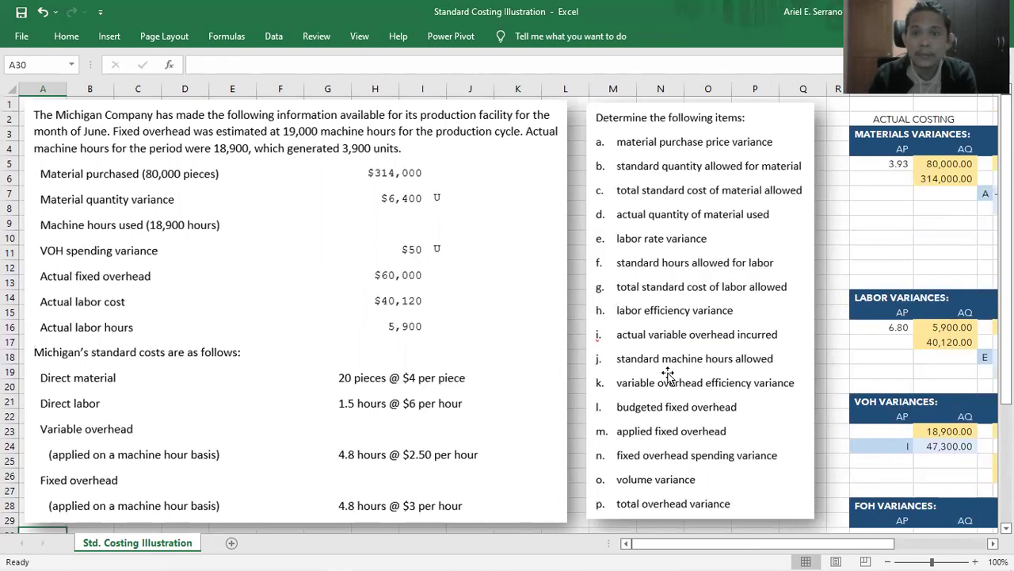
{"action": "left_click", "coordinate": [842, 473]}
{"action": "key", "text": "Right"}
{"action": "key", "text": "Right"}
{"action": "key", "text": "Right"}
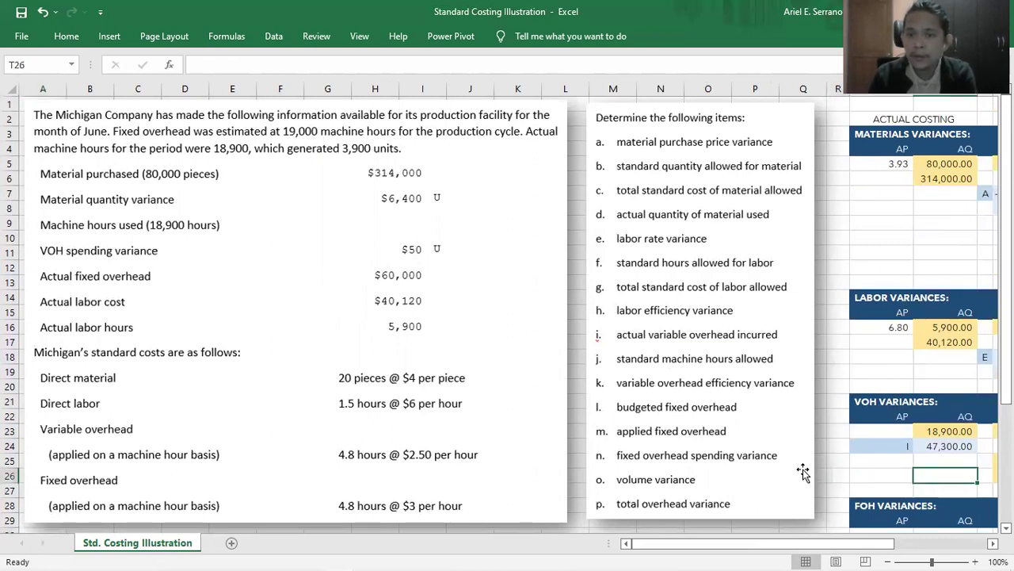
{"action": "key", "text": "Right"}
{"action": "key", "text": "Right"}
{"action": "key", "text": "Right"}
{"action": "key", "text": "Right"}
{"action": "key", "text": "Down"}
{"action": "key", "text": "Down"}
{"action": "key", "text": "Down"}
{"action": "key", "text": "Down"}
{"action": "key", "text": "Down"}
{"action": "key", "text": "Down"}
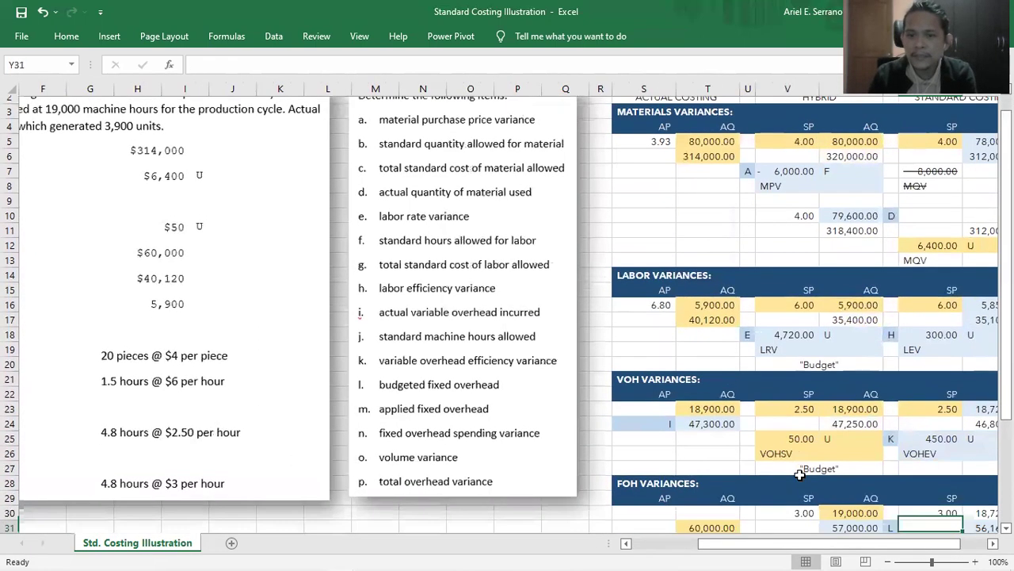
{"action": "key", "text": "Right"}
{"action": "key", "text": "Right"}
{"action": "key", "text": "Down"}
{"action": "key", "text": "Down"}
{"action": "key", "text": "Down"}
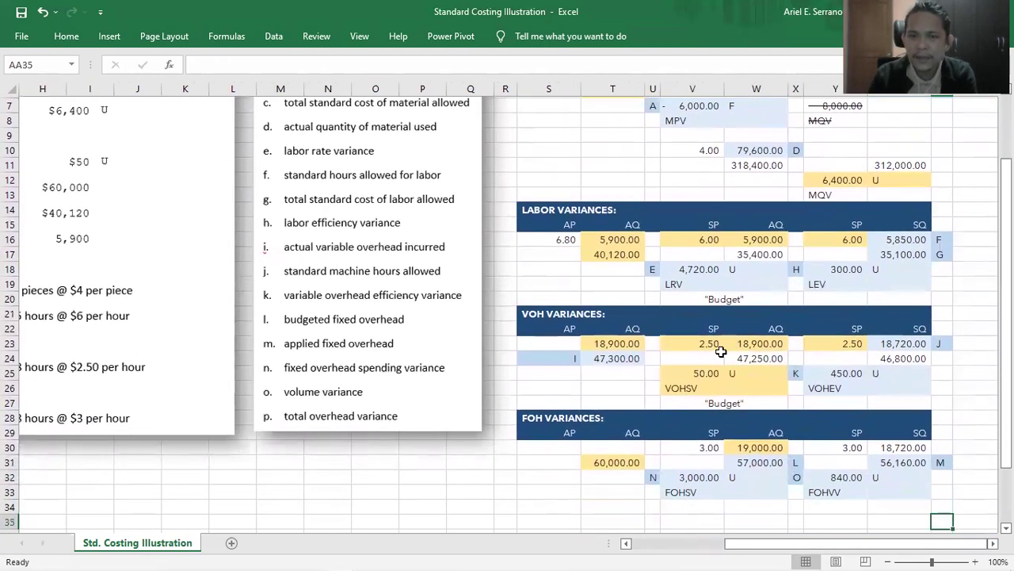
Examine how the "Budget" label in V27 relates to the hybrid columns and the fixed overhead hours in W30.
{"action": "left_click", "coordinate": [727, 401]}
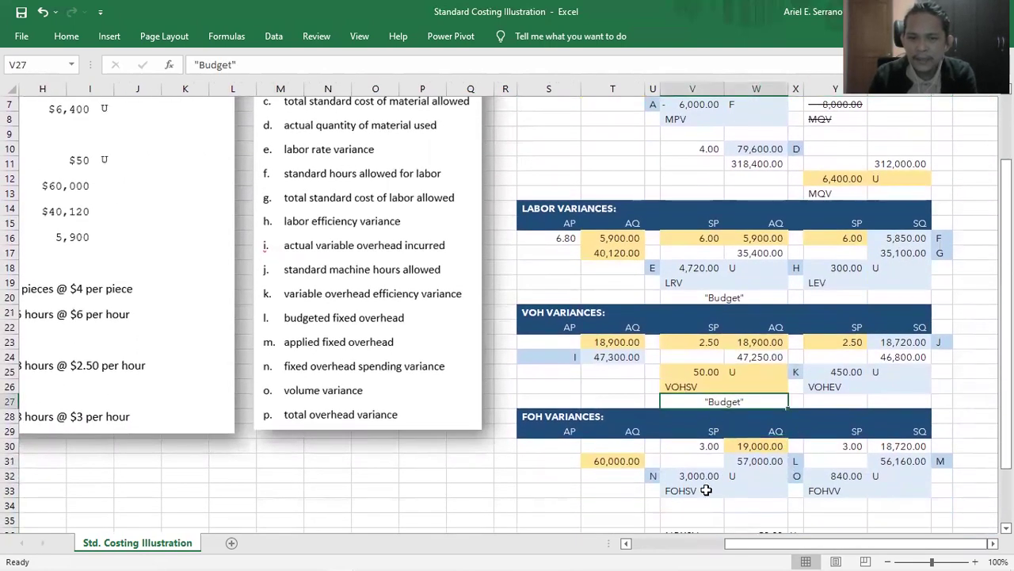
{"action": "scroll", "coordinate": [735, 426], "scroll_direction": "up", "scroll_amount": 2}
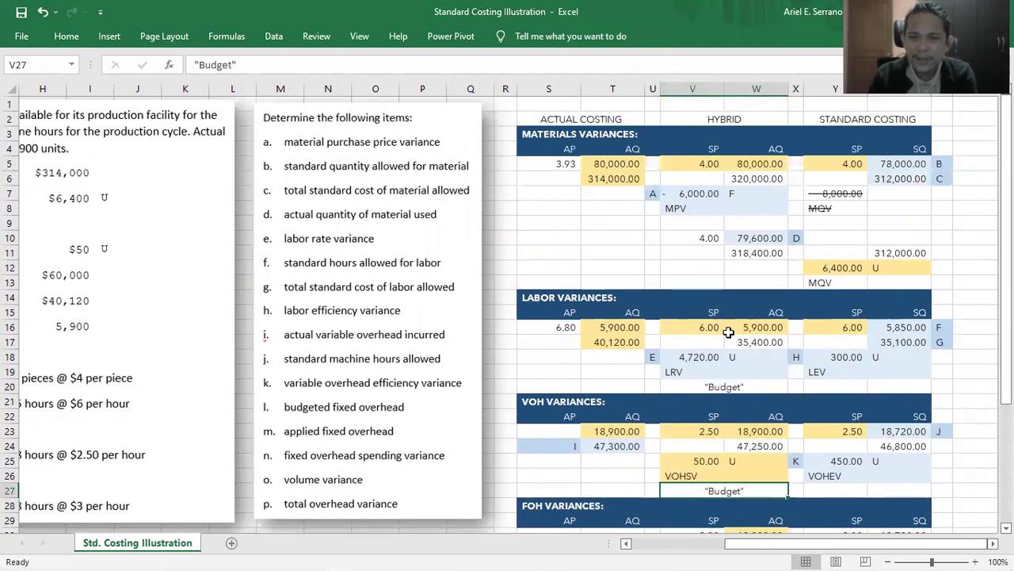
{"action": "scroll", "coordinate": [743, 402], "scroll_direction": "down", "scroll_amount": 2}
{"action": "scroll", "coordinate": [743, 402], "scroll_direction": "down", "scroll_amount": 1}
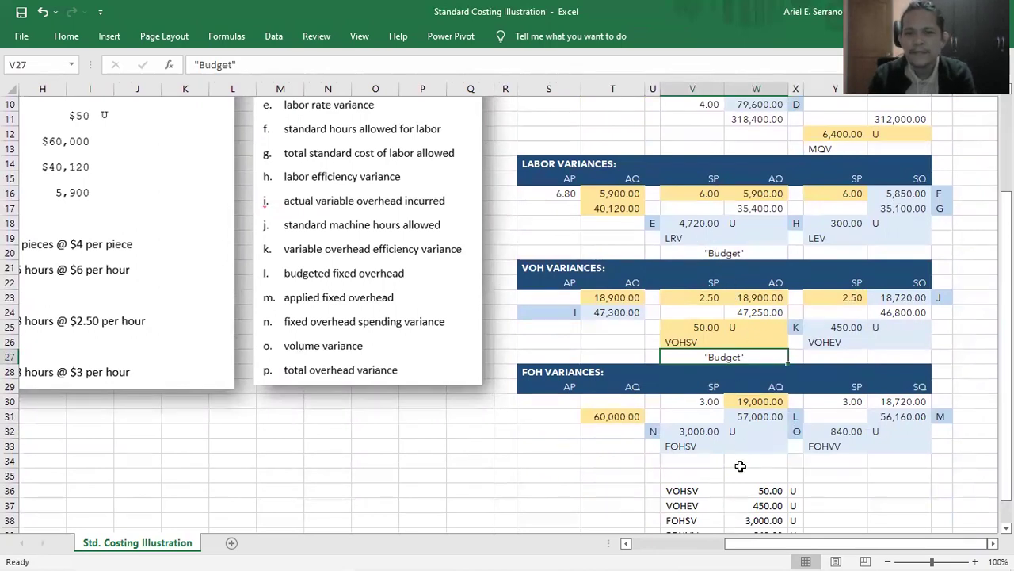
{"action": "left_click", "coordinate": [763, 401]}
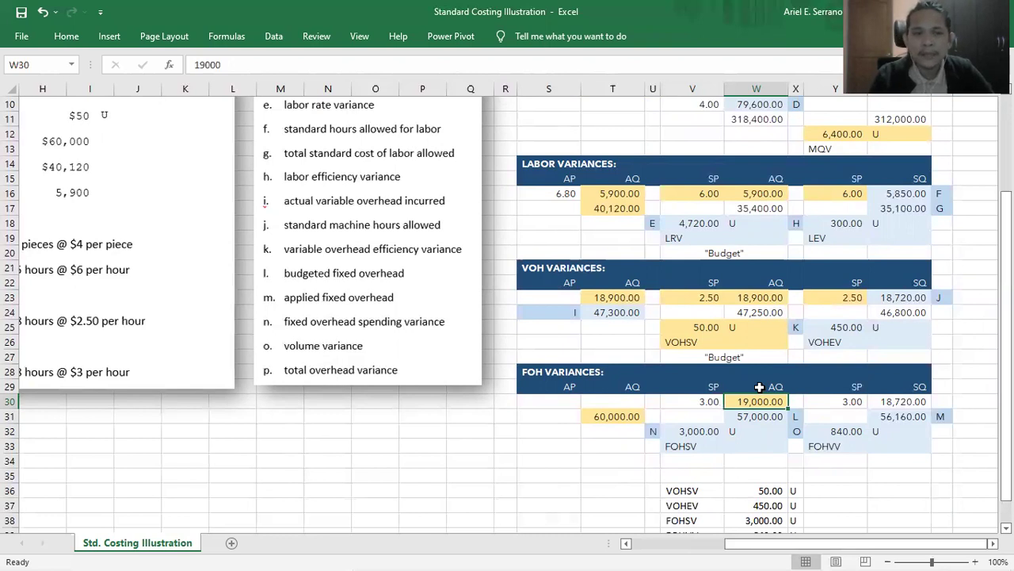
Highlight the standard fixed overhead rates in V30 and Y30 with the light orange fill used for given values.
{"action": "left_click", "coordinate": [709, 402]}
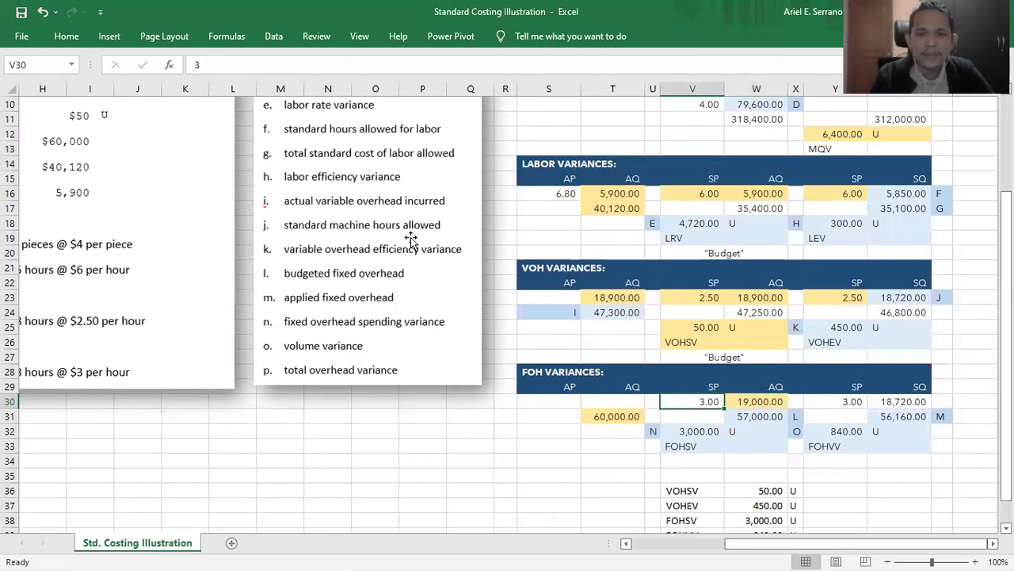
{"action": "left_click", "coordinate": [71, 42]}
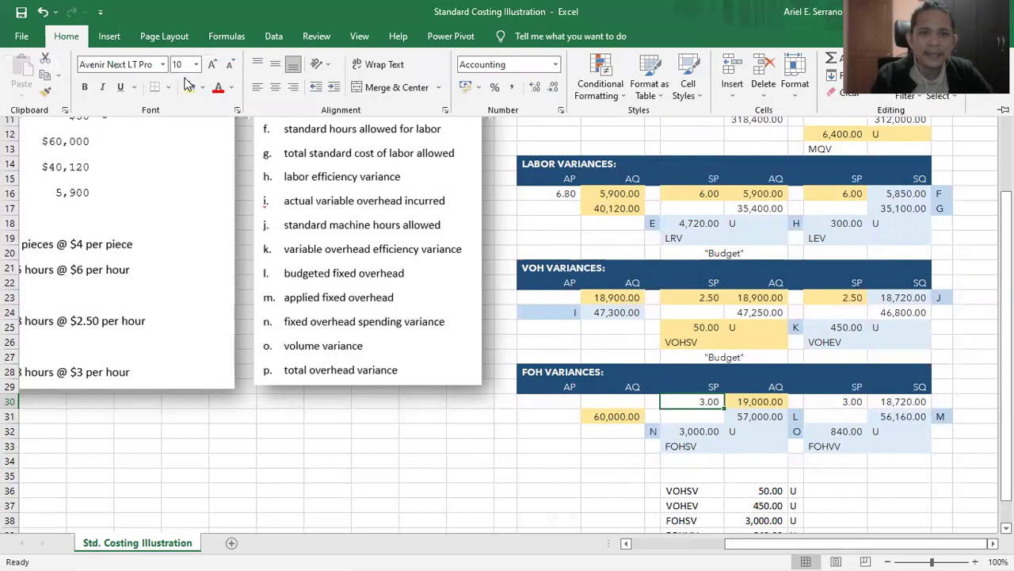
{"action": "left_click", "coordinate": [842, 402]}
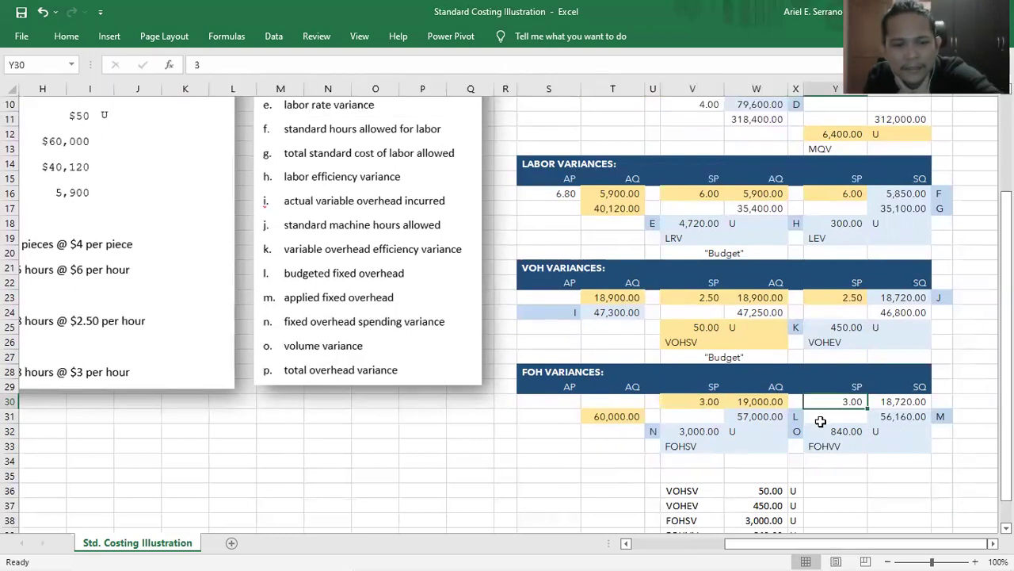
{"action": "left_click", "coordinate": [832, 403]}
Look up the standard fixed overhead rate per machine hour in the Michigan Company problem statement.
{"action": "left_click", "coordinate": [143, 428]}
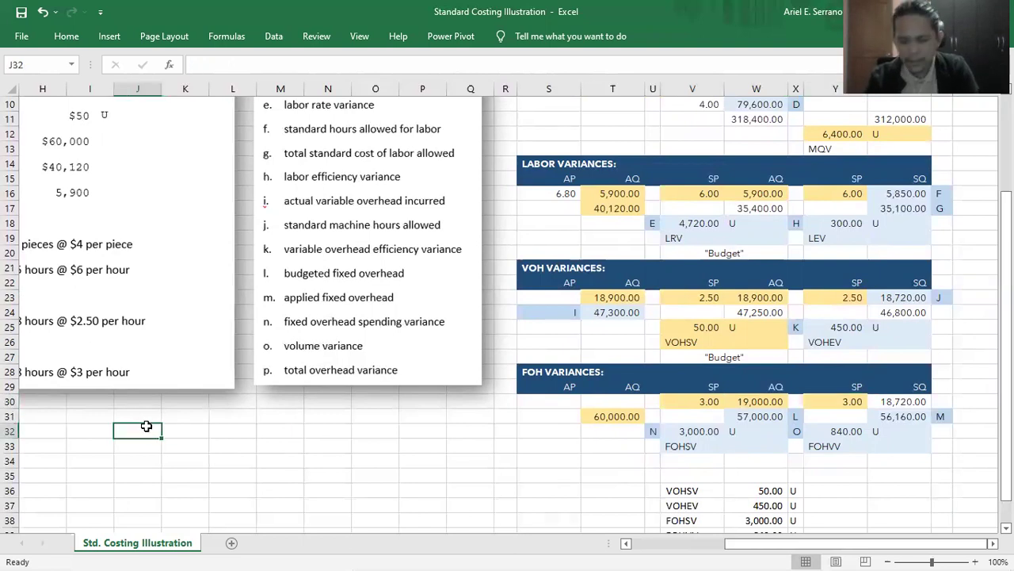
{"action": "key", "text": "Left"}
{"action": "key", "text": "Home"}
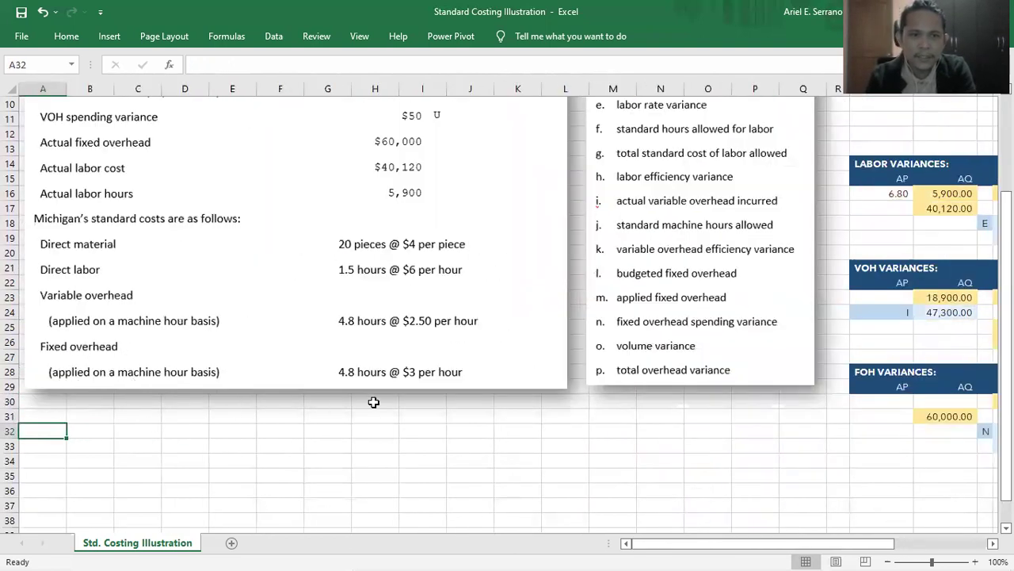
{"action": "key", "text": "Right"}
{"action": "left_click", "coordinate": [516, 428]}
{"action": "key", "text": "ctrl+Right"}
{"action": "scroll", "coordinate": [507, 405], "scroll_direction": "left", "scroll_amount": 3}
Examine how the budgeted fixed overhead in W31 is computed from the standard rate and estimated hours in row 30.
{"action": "left_click", "coordinate": [656, 401]}
{"action": "left_click", "coordinate": [795, 398]}
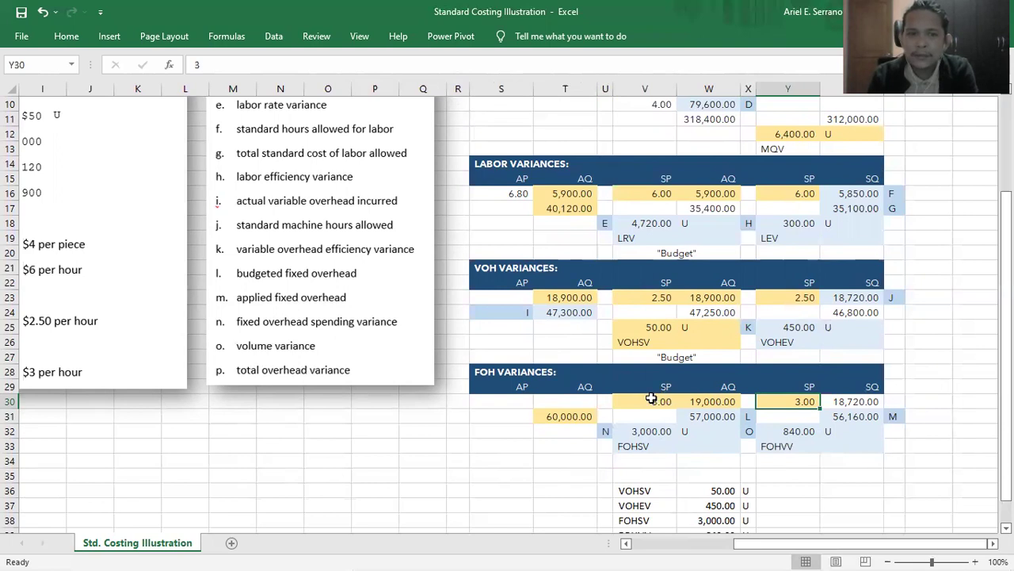
{"action": "left_click", "coordinate": [649, 398]}
{"action": "left_click", "coordinate": [727, 401]}
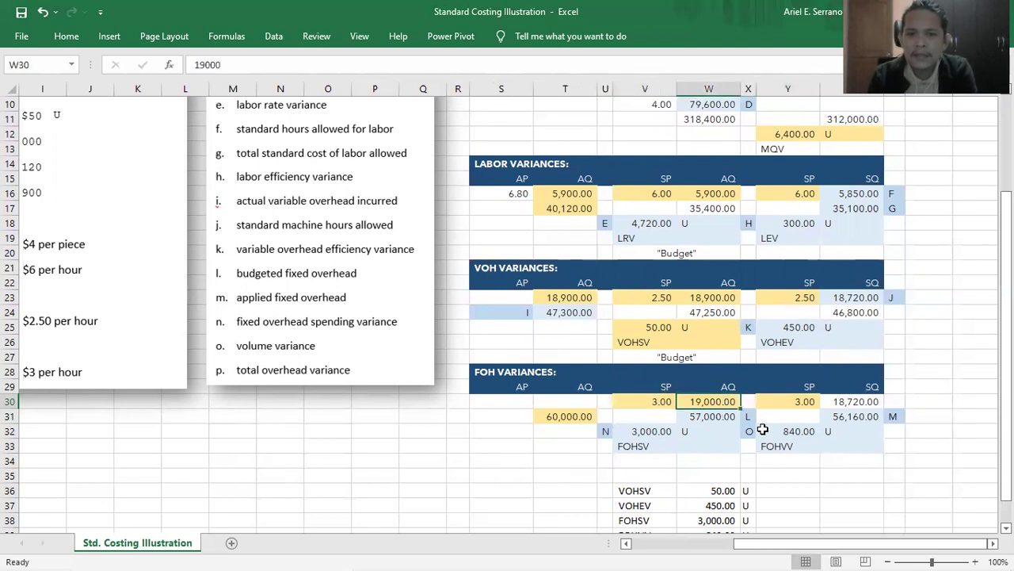
{"action": "left_click", "coordinate": [718, 418]}
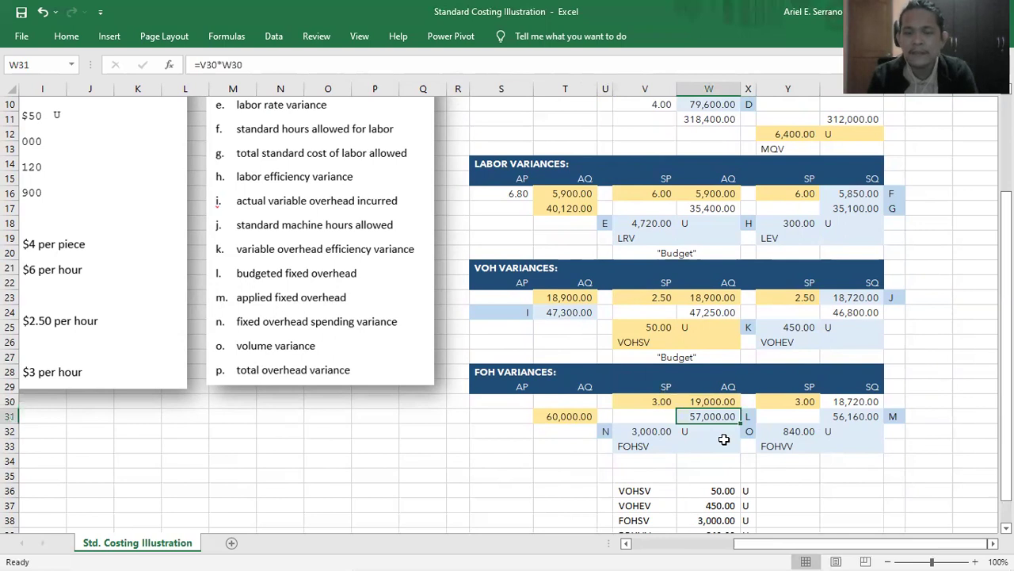
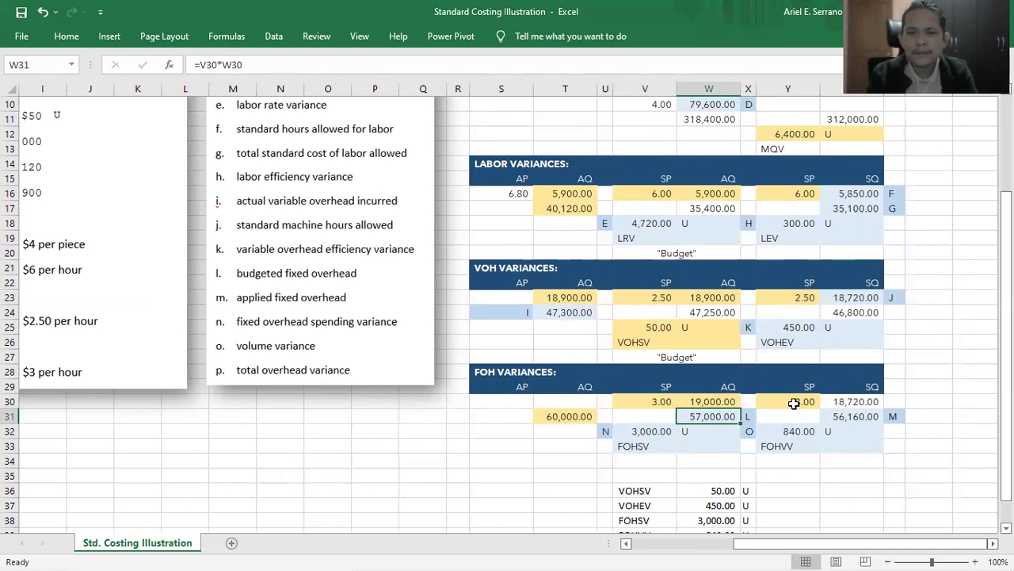
Compare the standard machine hours in Z30 of the FOH variances block with those in Z23 of the VOH block.
{"action": "left_click", "coordinate": [793, 401]}
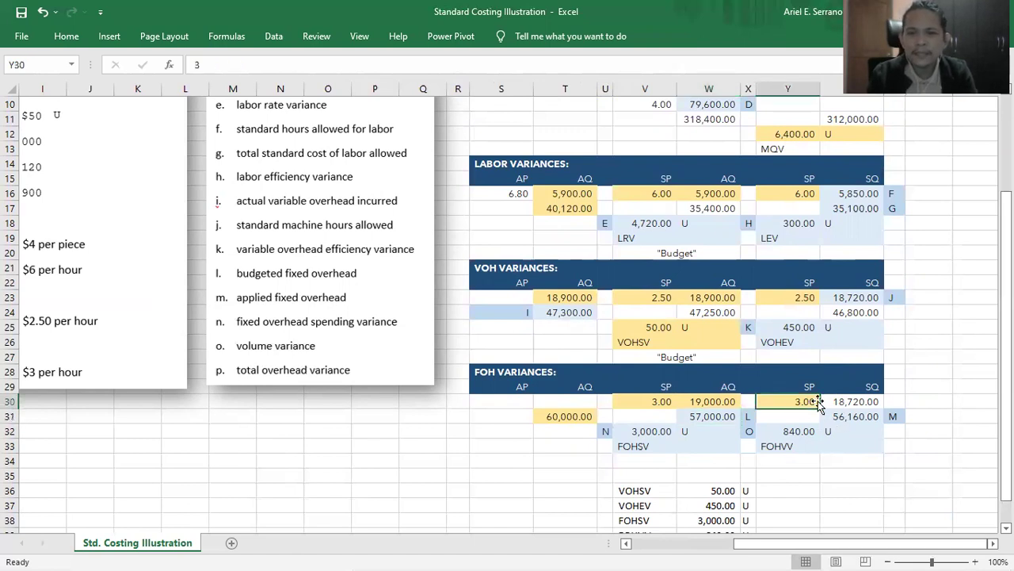
{"action": "left_click", "coordinate": [870, 401]}
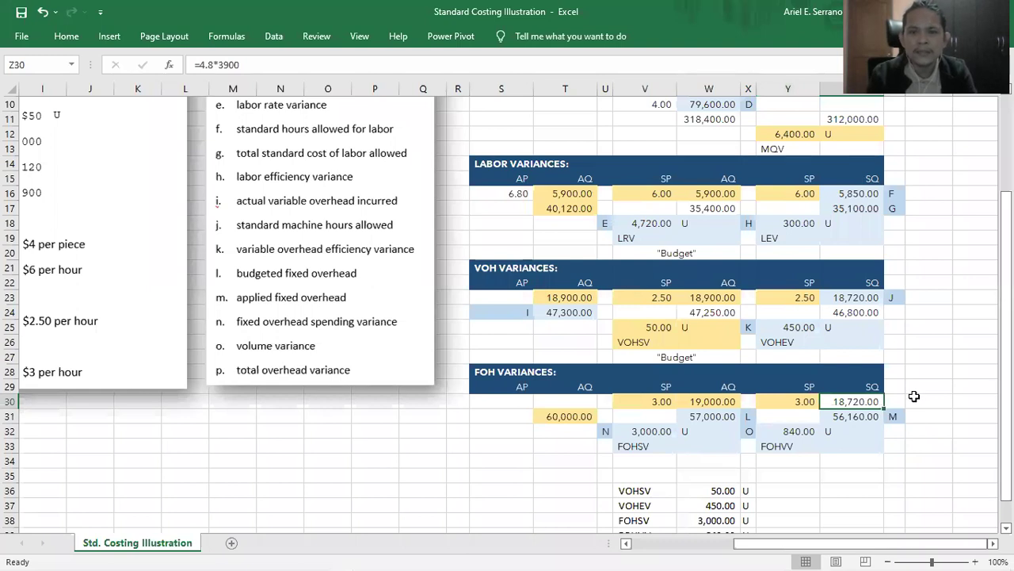
{"action": "left_click", "coordinate": [869, 297]}
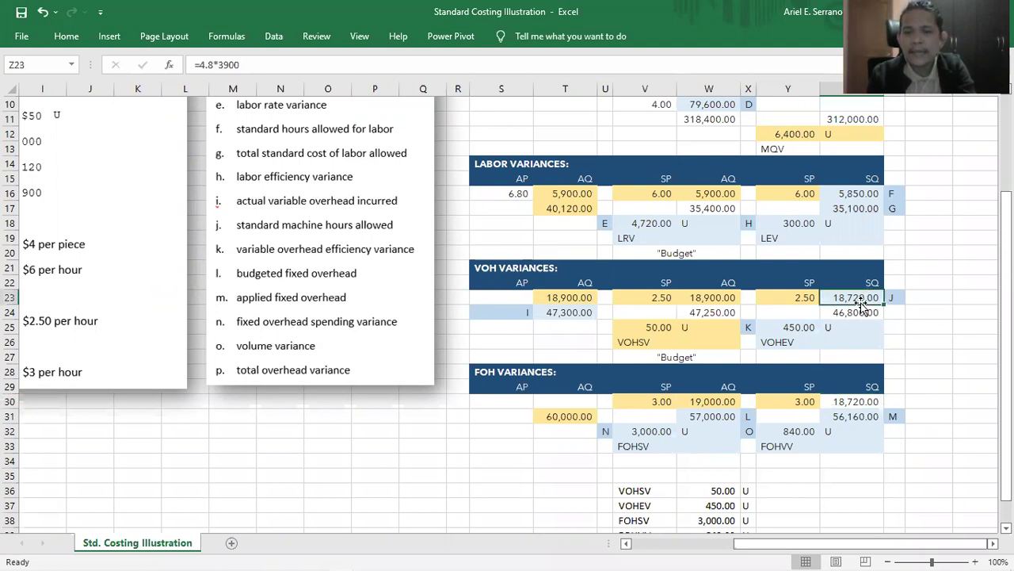
{"action": "left_click", "coordinate": [838, 398]}
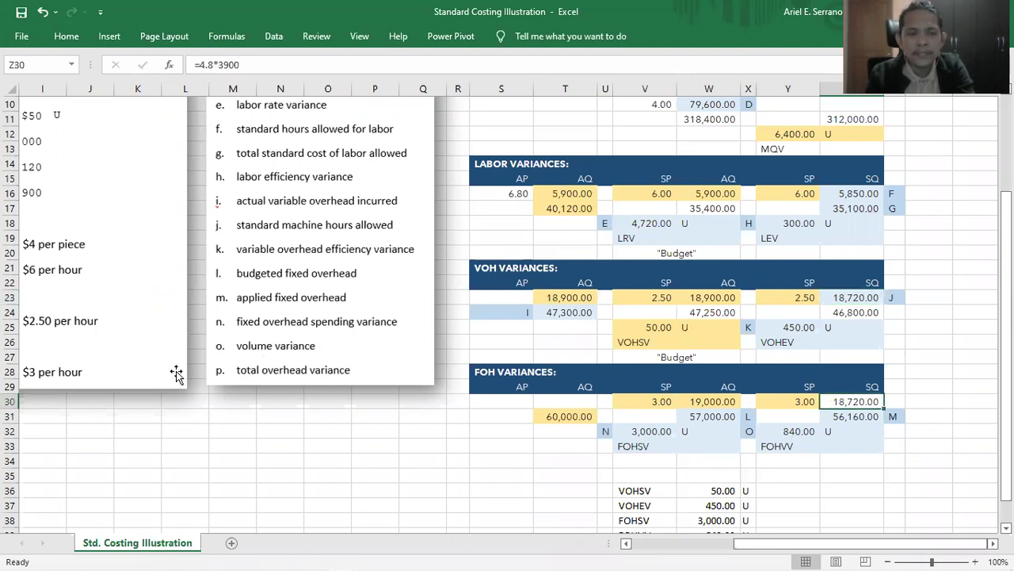
Reread the standard machine hours per unit for fixed overhead in the problem statement and return to Z30.
{"action": "left_click", "coordinate": [187, 418]}
{"action": "key", "text": "Left"}
{"action": "key", "text": "Left"}
{"action": "key", "text": "Left"}
{"action": "key", "text": "Left"}
{"action": "key", "text": "Left"}
{"action": "key", "text": "Left"}
{"action": "key", "text": "Left"}
{"action": "key", "text": "Left"}
{"action": "key", "text": "Left"}
{"action": "key", "text": "Left"}
{"action": "key", "text": "Left"}
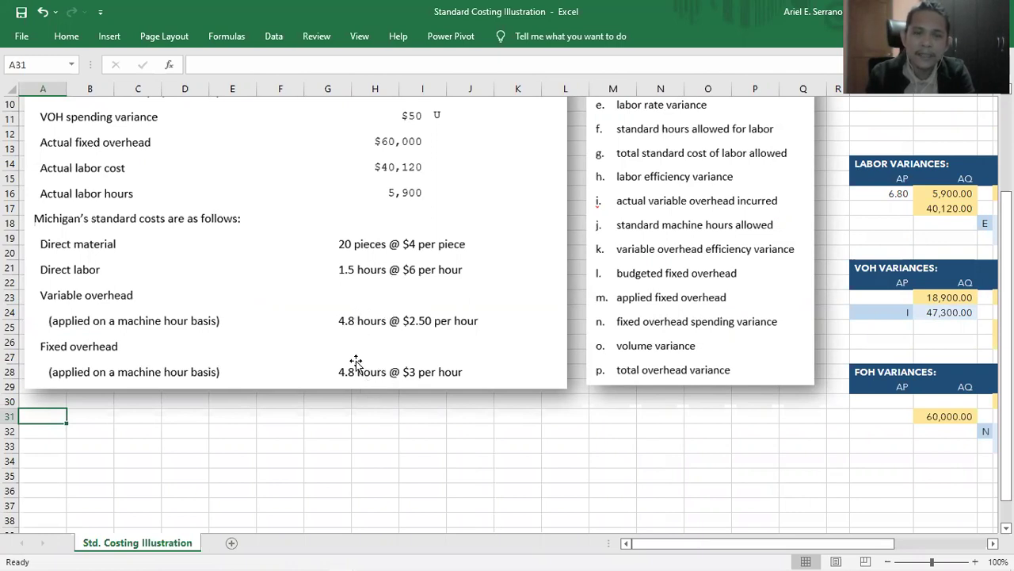
{"action": "key", "text": "Right"}
{"action": "key", "text": "Right"}
{"action": "key", "text": "Right"}
{"action": "key", "text": "Right"}
{"action": "key", "text": "Right"}
{"action": "key", "text": "Right"}
{"action": "key", "text": "Right"}
{"action": "key", "text": "Right"}
{"action": "key", "text": "Right"}
{"action": "key", "text": "Right"}
{"action": "key", "text": "Right"}
{"action": "key", "text": "Right"}
{"action": "key", "text": "Right"}
{"action": "key", "text": "Right"}
{"action": "key", "text": "Right"}
{"action": "key", "text": "Right"}
{"action": "key", "text": "Right"}
{"action": "key", "text": "Right"}
{"action": "key", "text": "Right"}
{"action": "key", "text": "Right"}
{"action": "key", "text": "Right"}
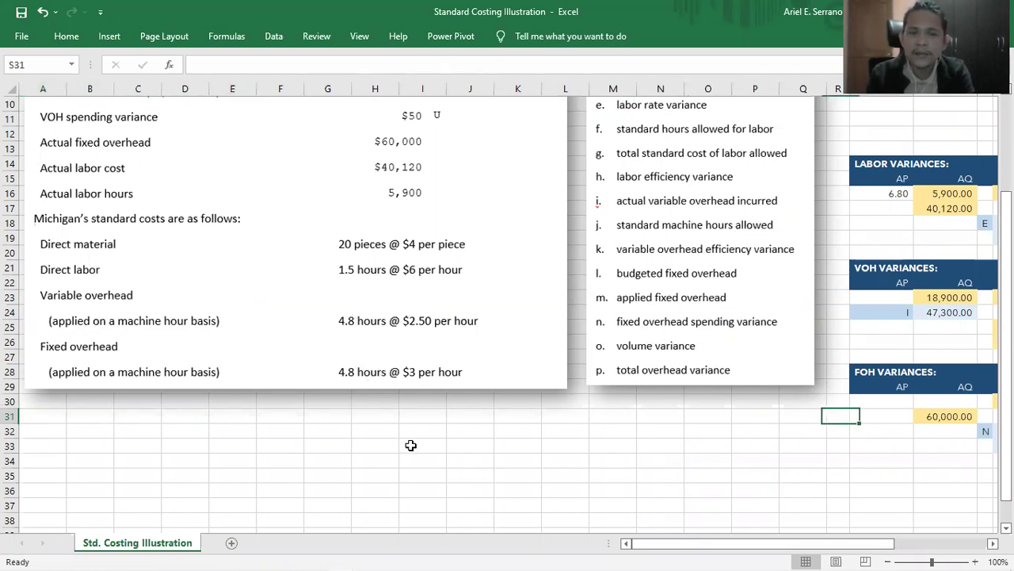
{"action": "key", "text": "Up"}
{"action": "key", "text": "Left"}
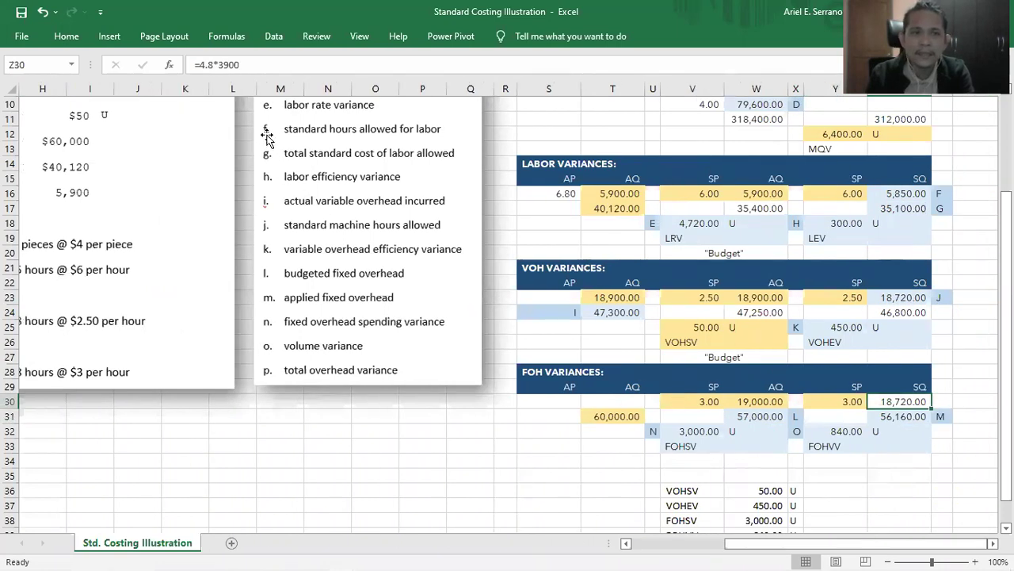
Inspect the standard hours formula in Z30 and the applied fixed overhead formula in Z31.
{"action": "key", "text": "F2"}
{"action": "key", "text": "Return"}
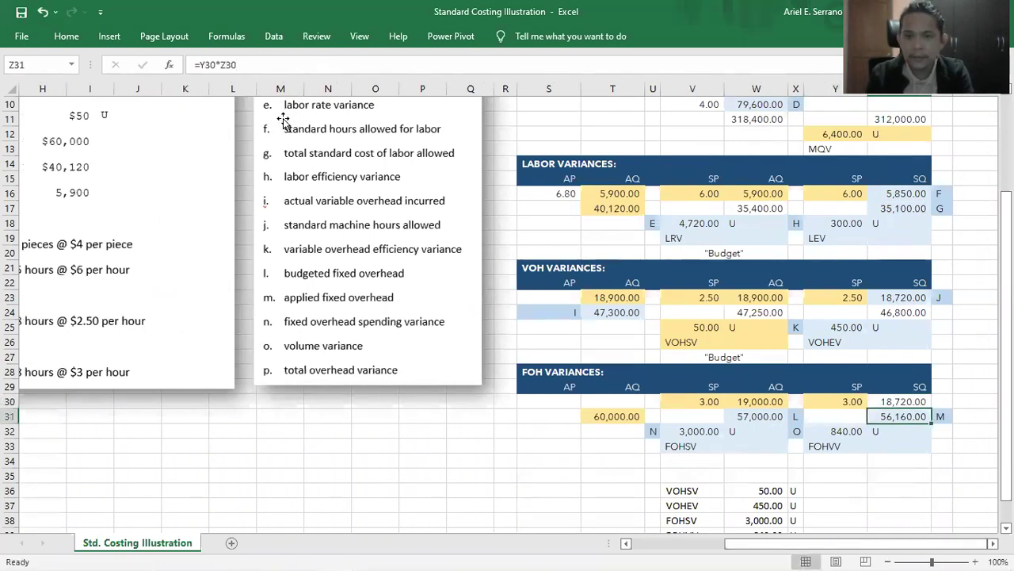
{"action": "key", "text": "Up"}
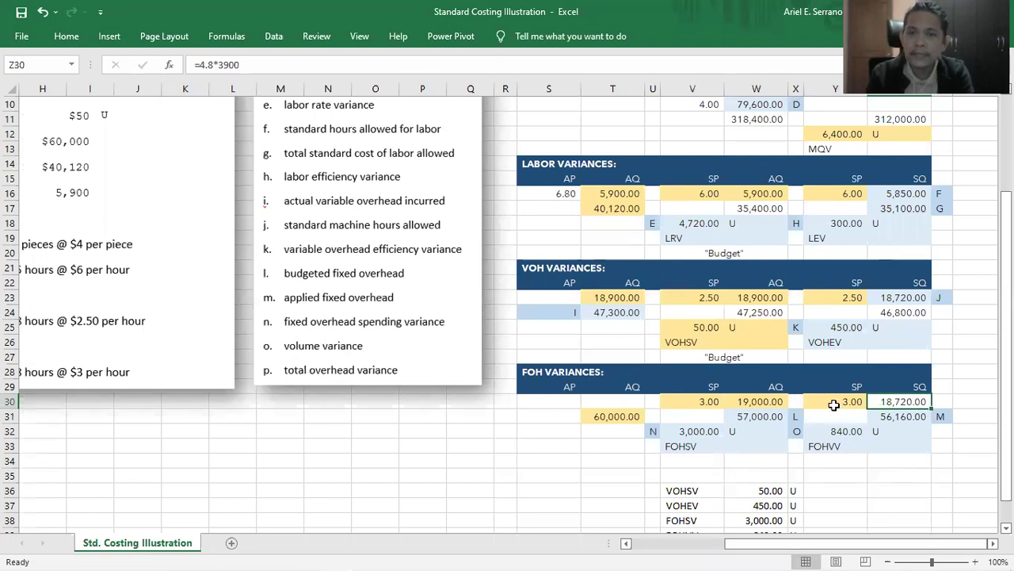
{"action": "left_click", "coordinate": [900, 414]}
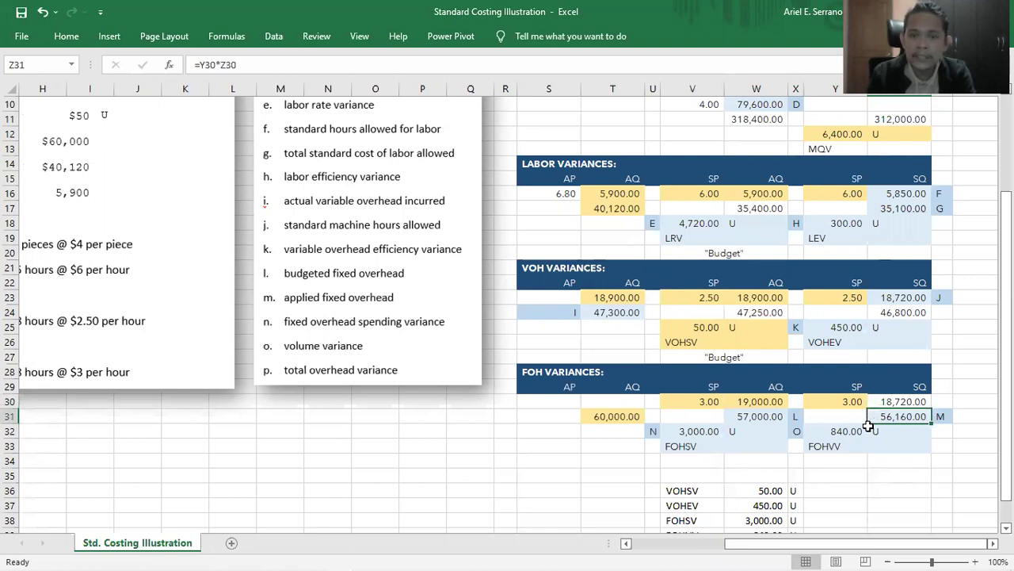
Compare the actual, budgeted and applied fixed overhead in row 31 with the two variances beneath them.
{"action": "left_click", "coordinate": [618, 417]}
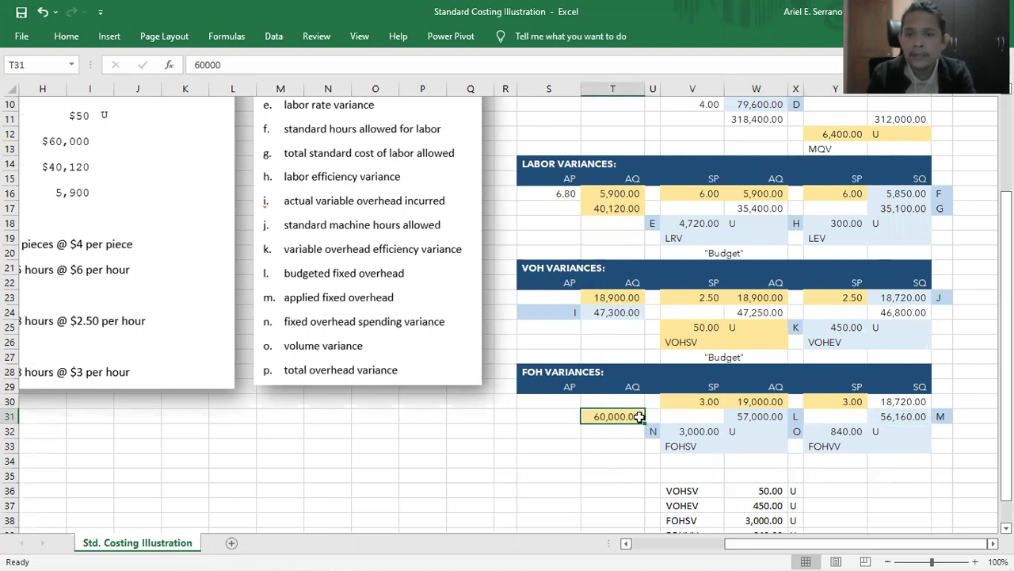
{"action": "left_click", "coordinate": [886, 416]}
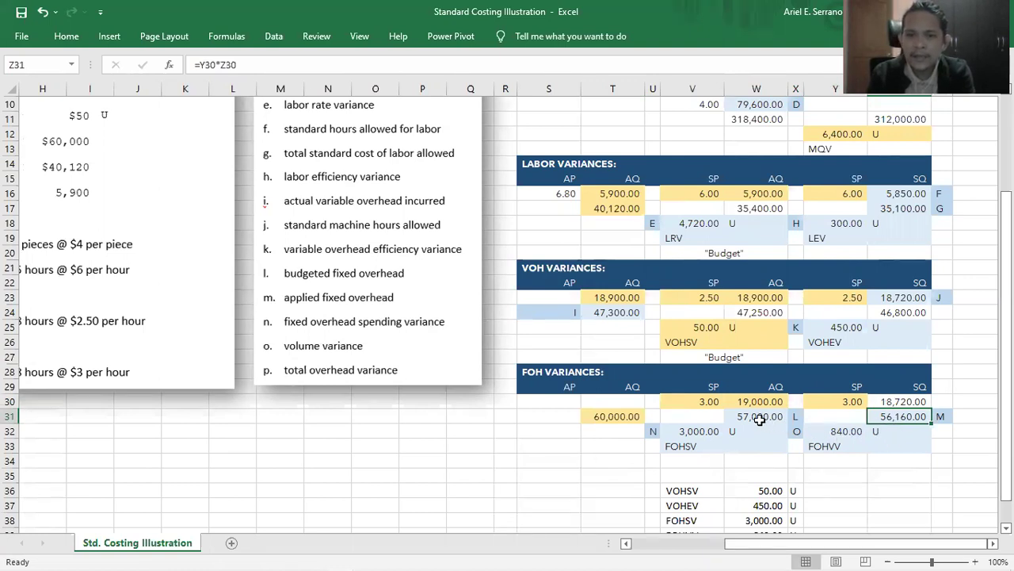
{"action": "left_click", "coordinate": [760, 418]}
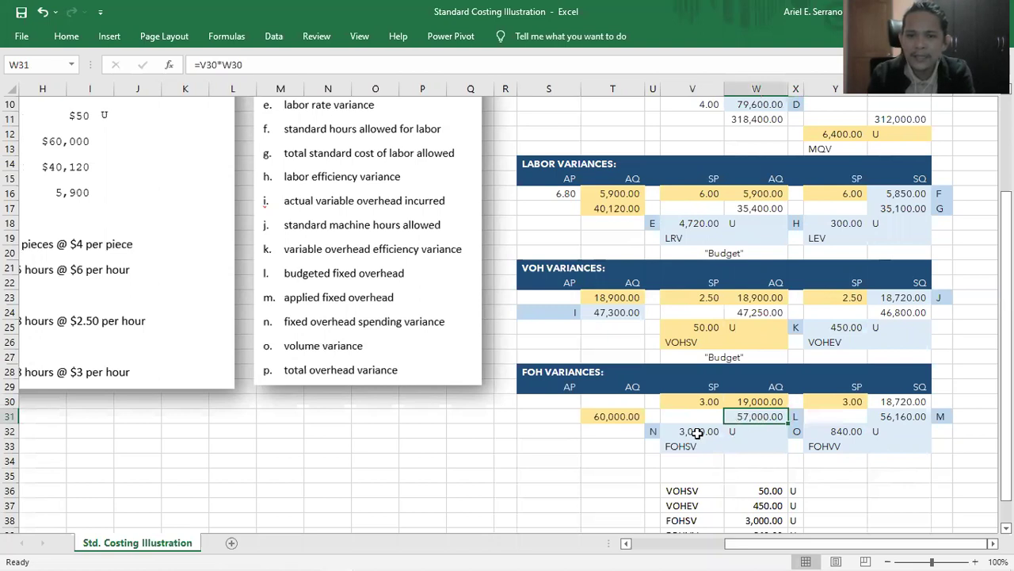
{"action": "left_click_drag", "start_coordinate": [692, 432], "coordinate": [878, 431]}
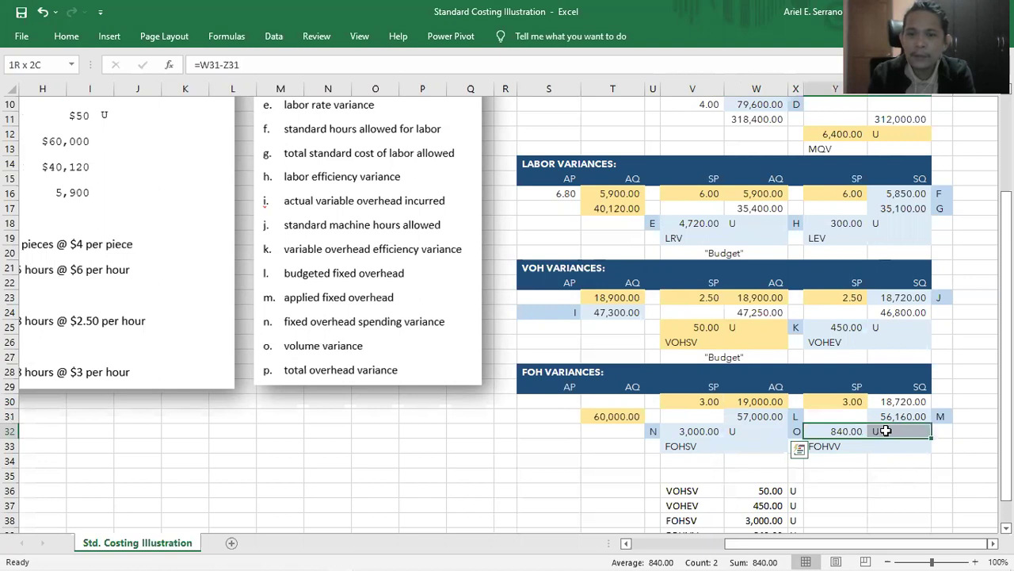
{"action": "left_click_drag", "start_coordinate": [687, 431], "coordinate": [745, 431]}
{"action": "left_click_drag", "start_coordinate": [836, 431], "coordinate": [882, 431]}
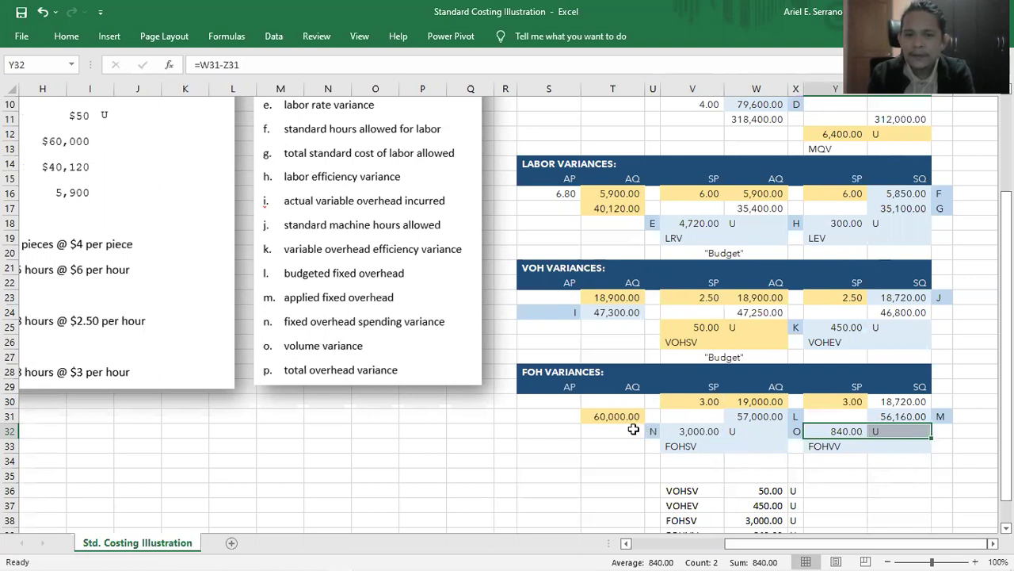
Review the fixed overhead spending variance in V32 and the volume variance in Y32, including their U markings.
{"action": "left_click", "coordinate": [705, 435]}
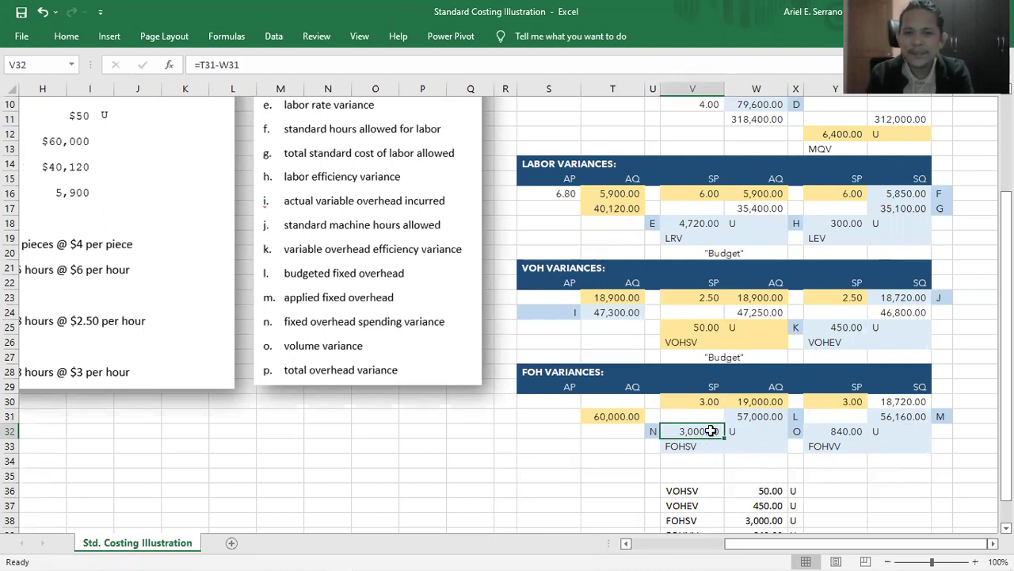
{"action": "left_click_drag", "start_coordinate": [711, 431], "coordinate": [740, 430]}
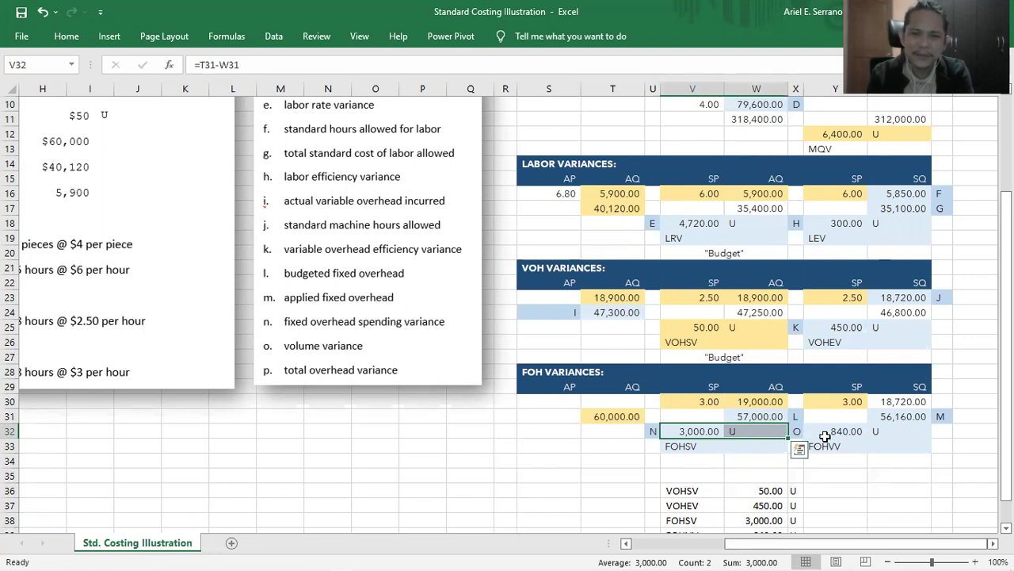
{"action": "left_click_drag", "start_coordinate": [830, 432], "coordinate": [889, 428]}
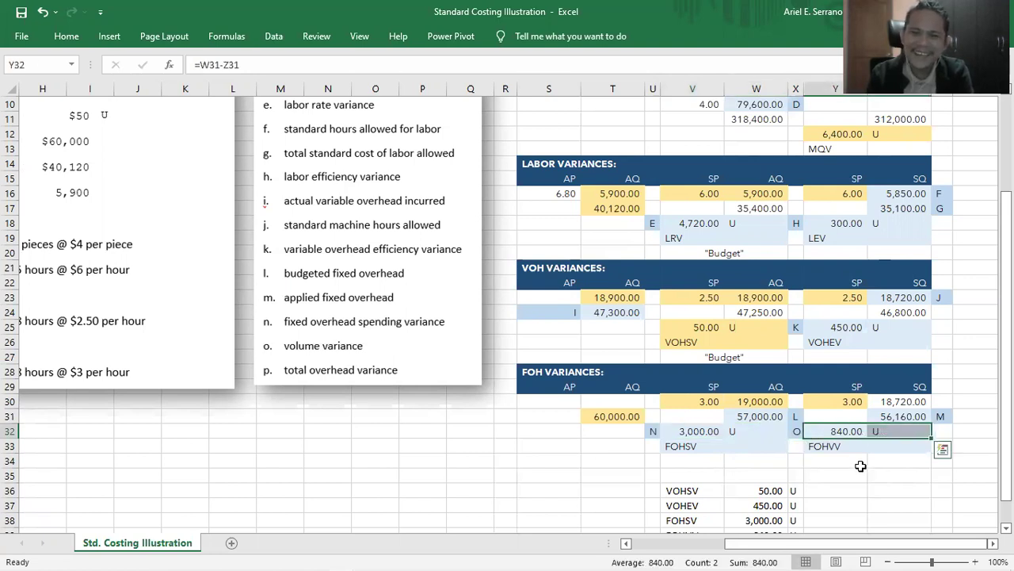
{"action": "left_click", "coordinate": [861, 466]}
{"action": "left_click", "coordinate": [838, 476]}
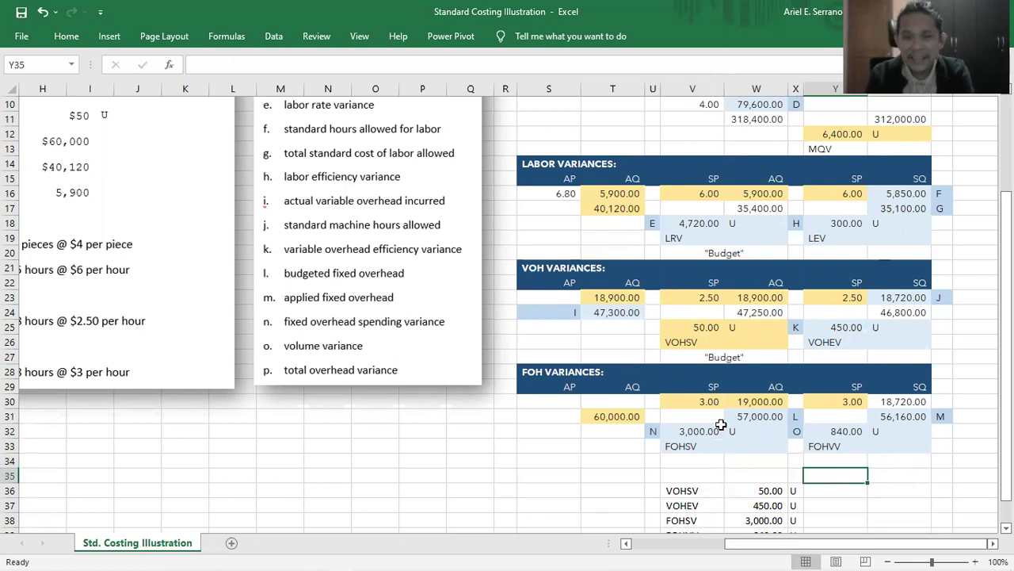
{"action": "left_click_drag", "start_coordinate": [688, 431], "coordinate": [892, 432]}
{"action": "left_click", "coordinate": [861, 485]}
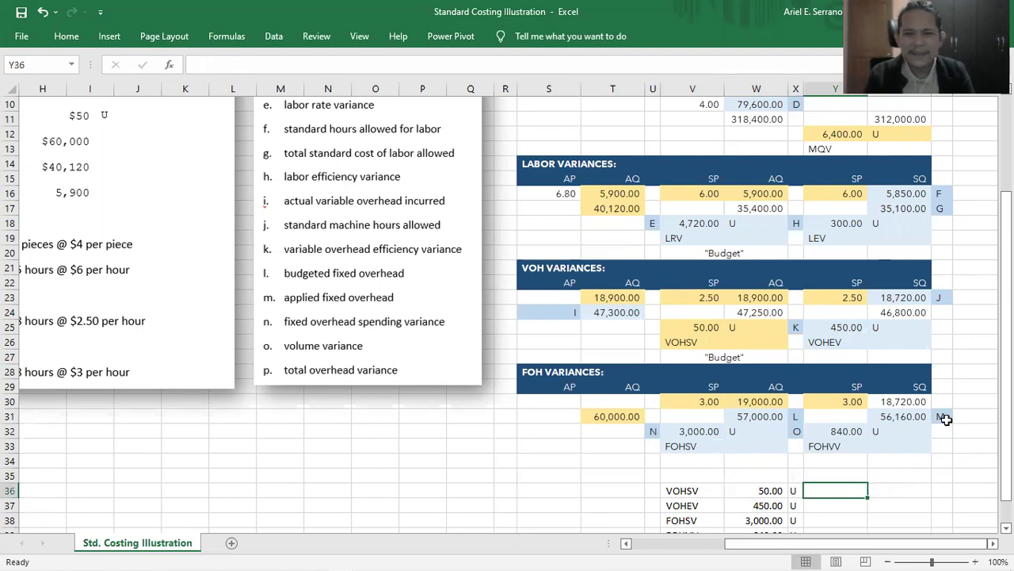
Trace the fixed overhead spending variance in V32 back to actual overhead in T31 and budgeted overhead in W31.
{"action": "left_click", "coordinate": [906, 417]}
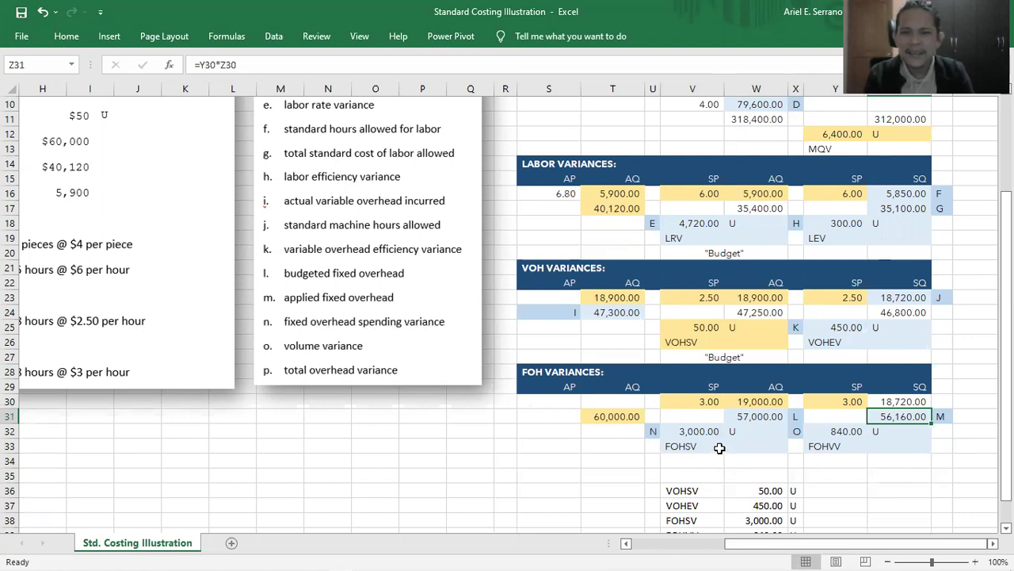
{"action": "left_click", "coordinate": [690, 430]}
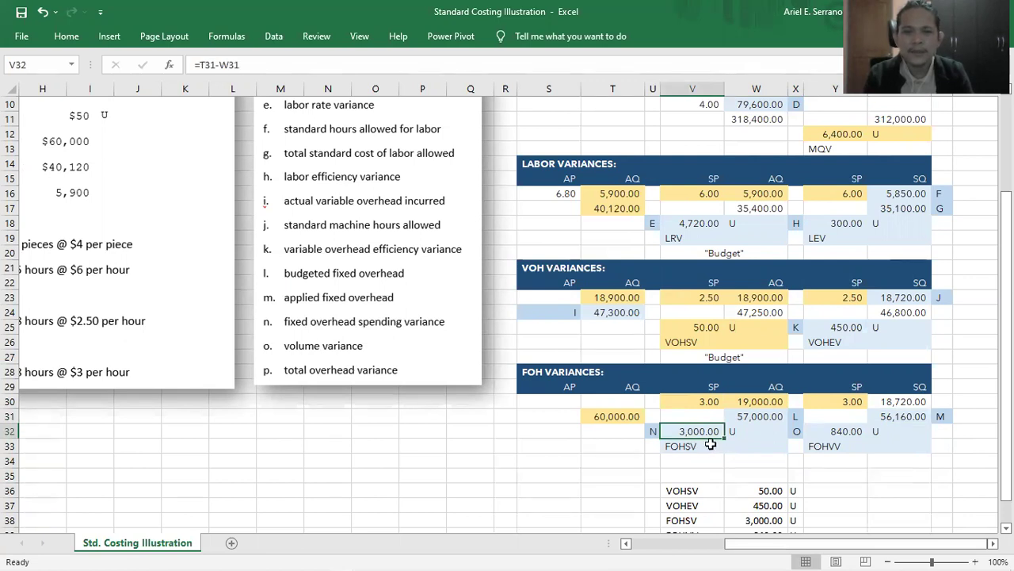
{"action": "left_click", "coordinate": [601, 416]}
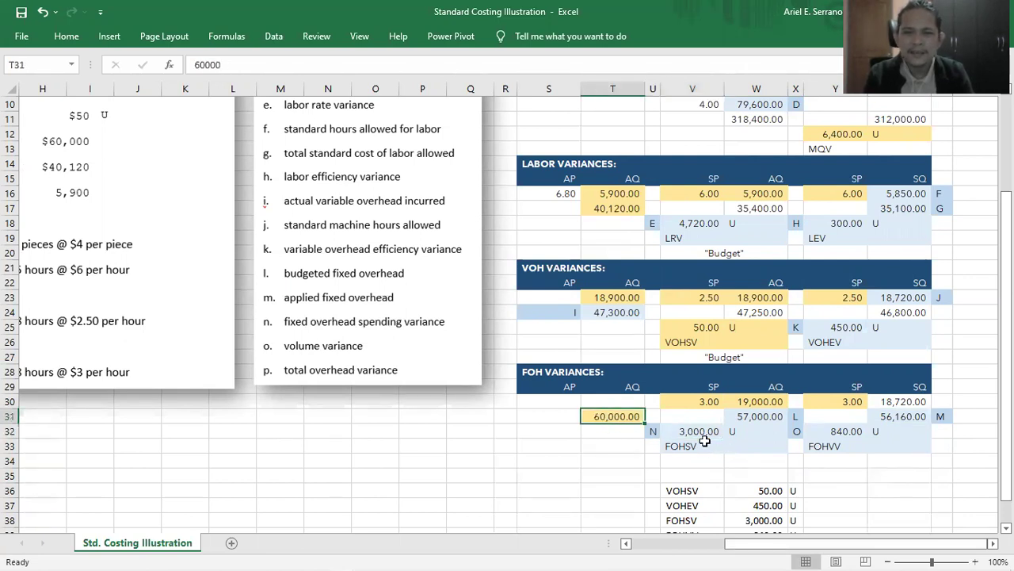
{"action": "left_click", "coordinate": [760, 417]}
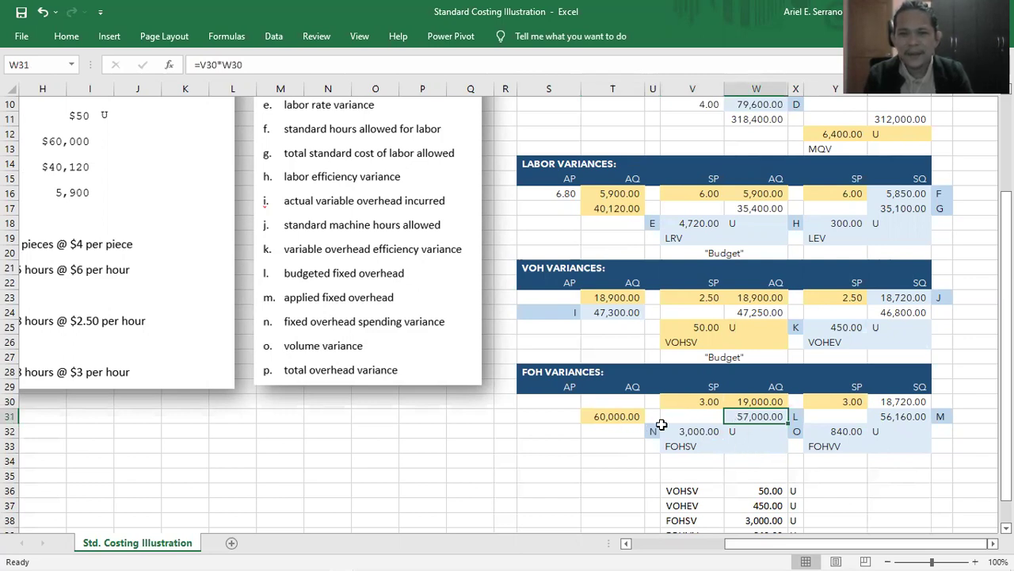
{"action": "left_click", "coordinate": [679, 442]}
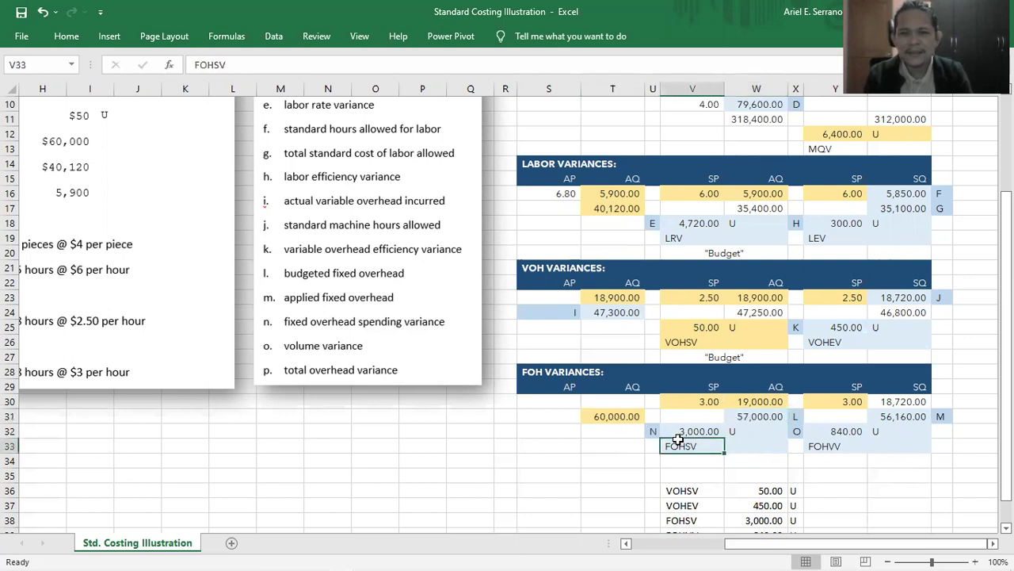
{"action": "left_click", "coordinate": [584, 426]}
{"action": "left_click", "coordinate": [593, 413]}
{"action": "left_click", "coordinate": [738, 416]}
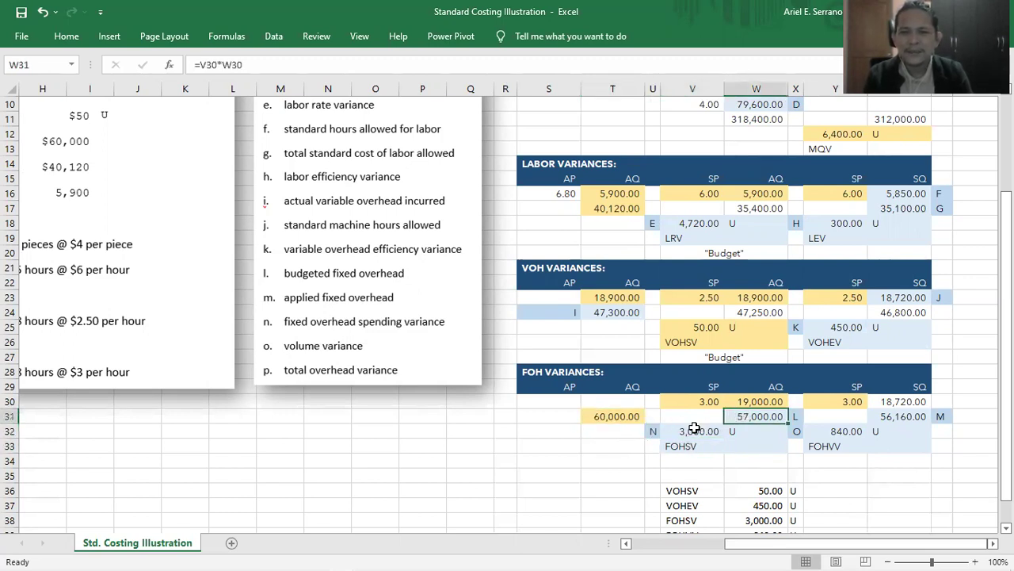
Review the fixed overhead spending variance in V32, and trace the volume variance in Y32 back to W31 and Z31.
{"action": "left_click", "coordinate": [694, 428]}
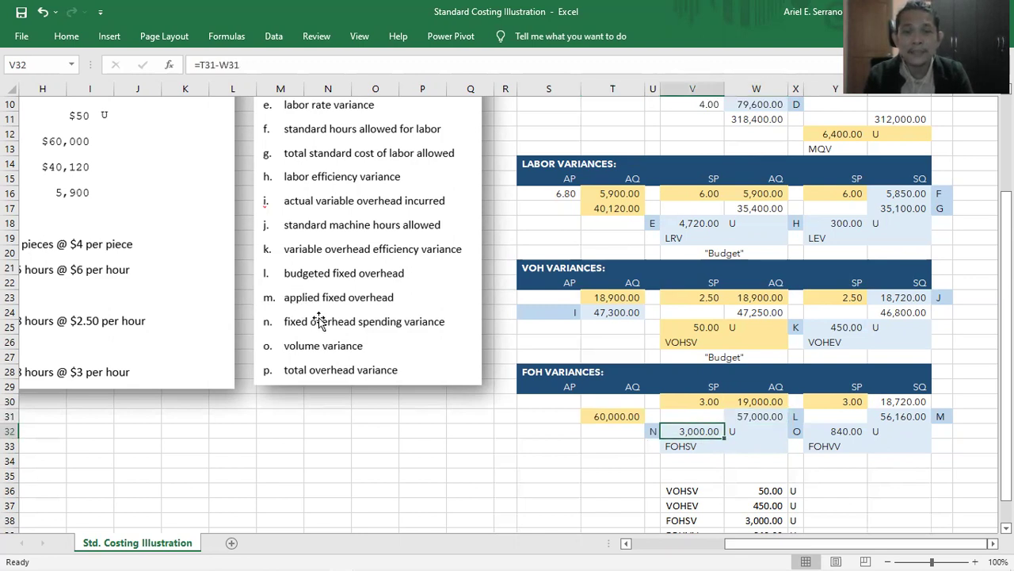
{"action": "left_click_drag", "start_coordinate": [686, 433], "coordinate": [741, 428]}
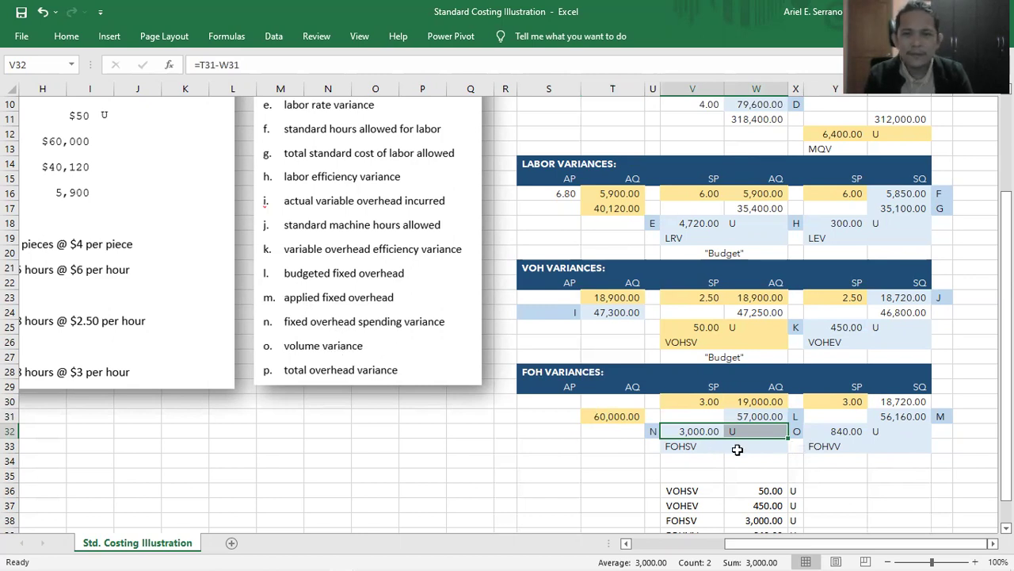
{"action": "left_click", "coordinate": [759, 415]}
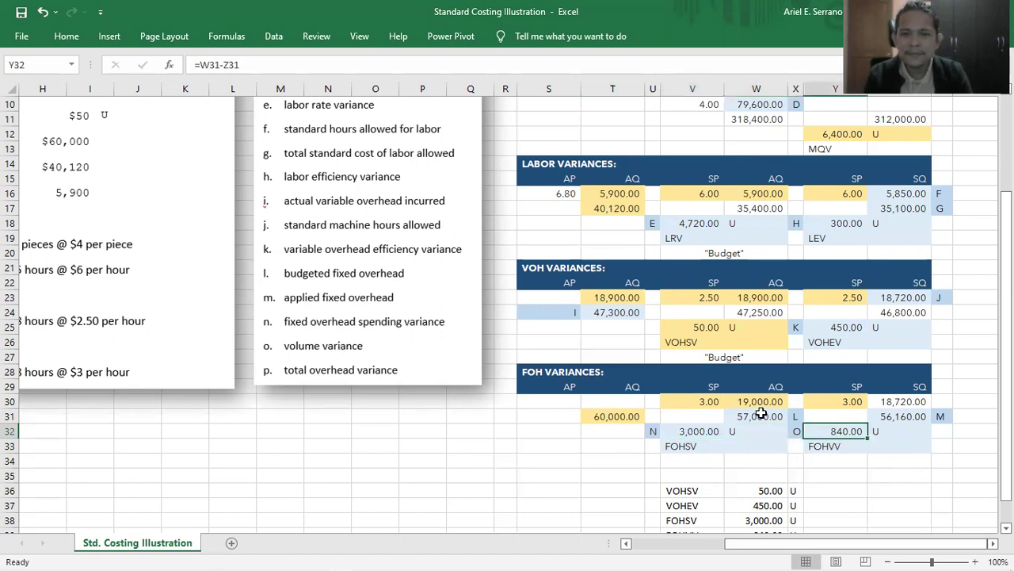
{"action": "left_click", "coordinate": [886, 415]}
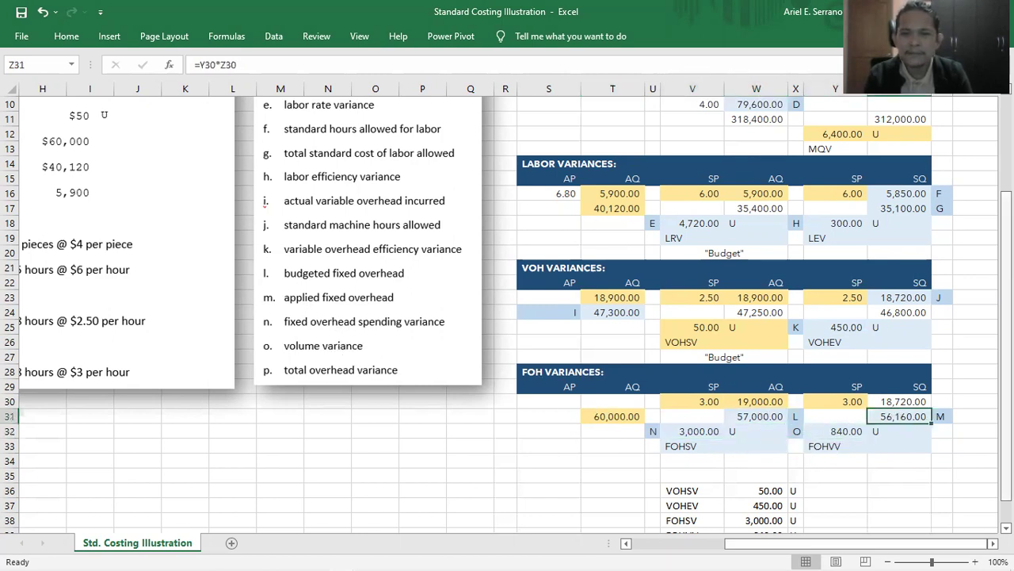
{"action": "left_click", "coordinate": [757, 419]}
{"action": "left_click", "coordinate": [837, 435]}
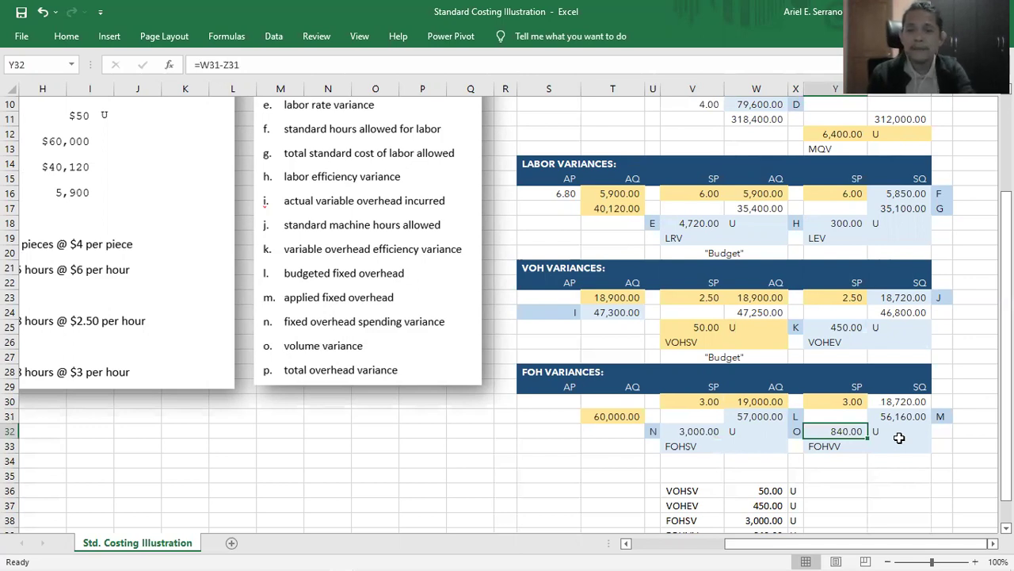
Compare the fixed overhead variance labels in row 33 with the variable overhead variance labels in row 26.
{"action": "left_click", "coordinate": [851, 443]}
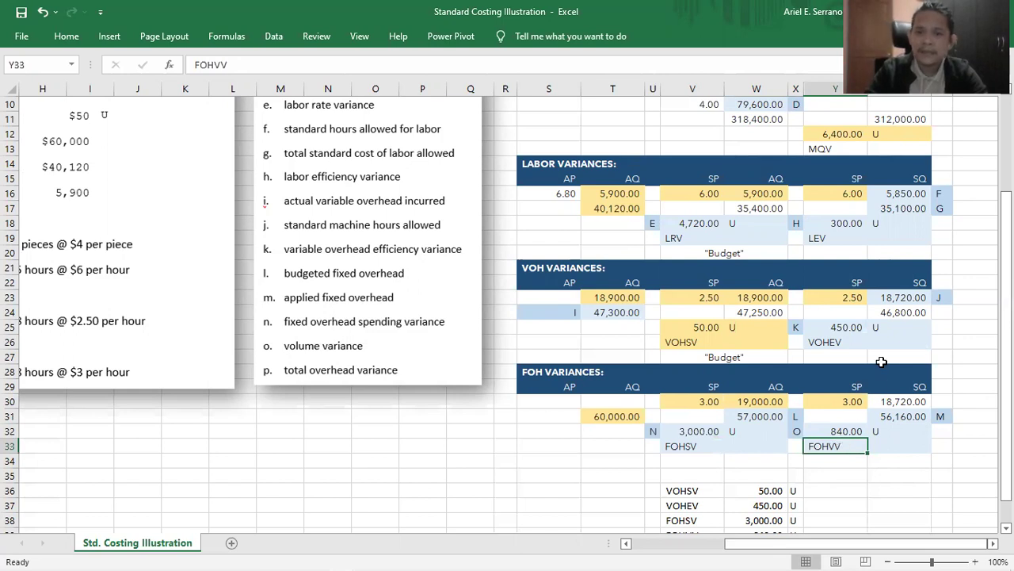
{"action": "left_click", "coordinate": [834, 340]}
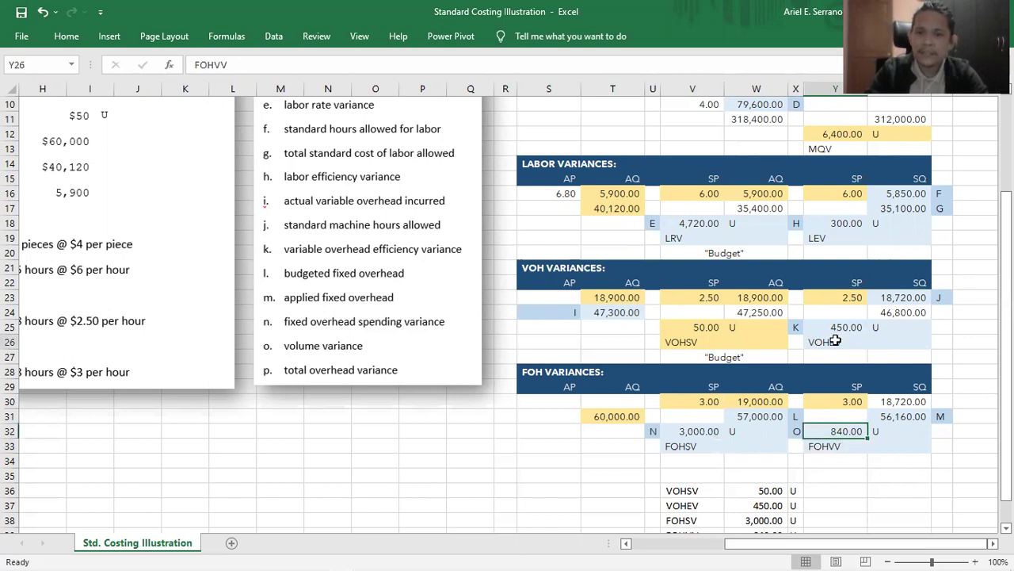
{"action": "left_click", "coordinate": [691, 341]}
{"action": "left_click", "coordinate": [683, 446]}
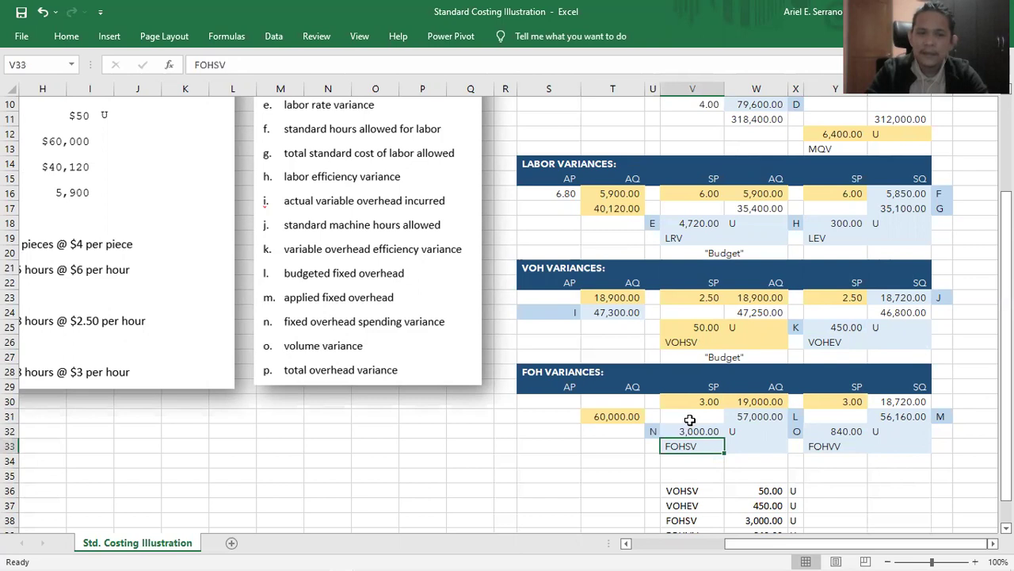
Match the overhead variances listed in W36:W39 to their sources in rows 25 and 32, and inspect the total's formula in W40.
{"action": "scroll", "coordinate": [269, 372], "scroll_direction": "down", "scroll_amount": 1}
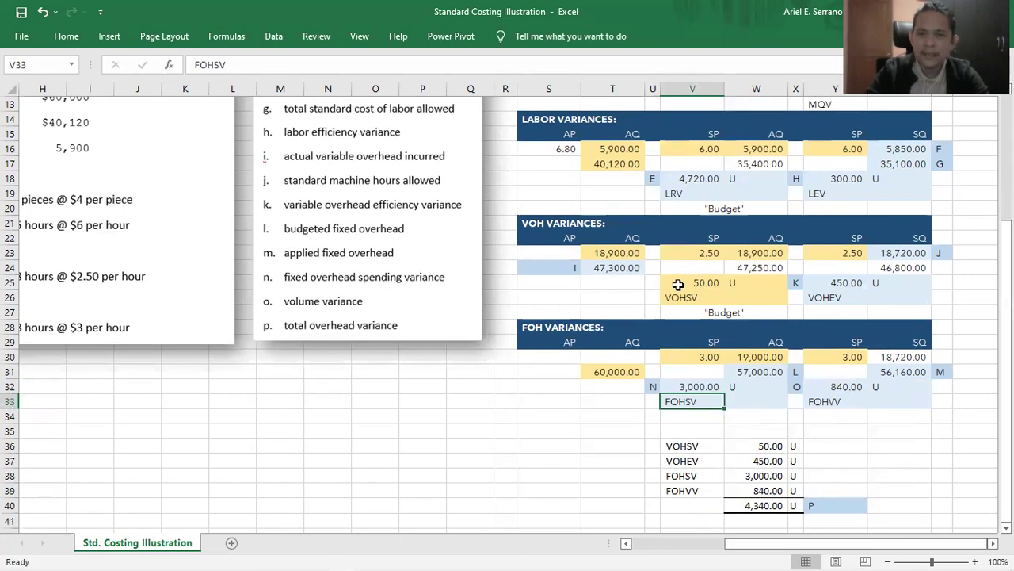
{"action": "left_click", "coordinate": [682, 283]}
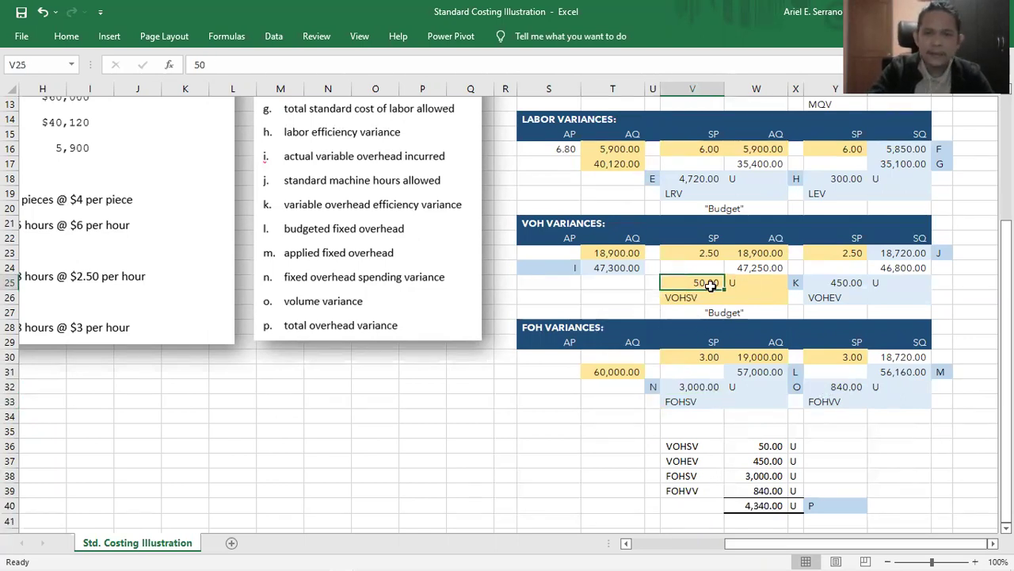
{"action": "left_click", "coordinate": [762, 450]}
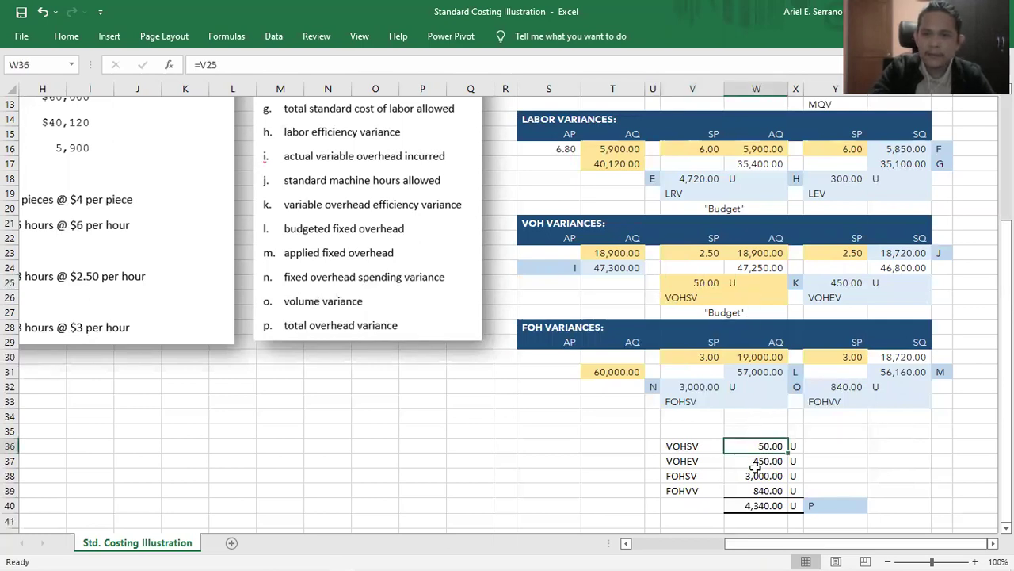
{"action": "left_click", "coordinate": [755, 463]}
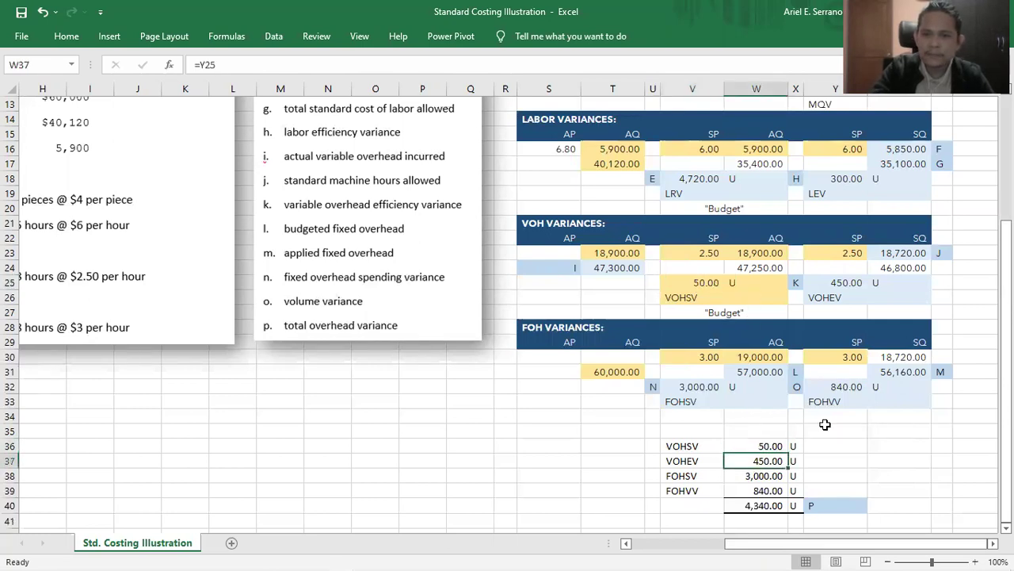
{"action": "left_click", "coordinate": [848, 283]}
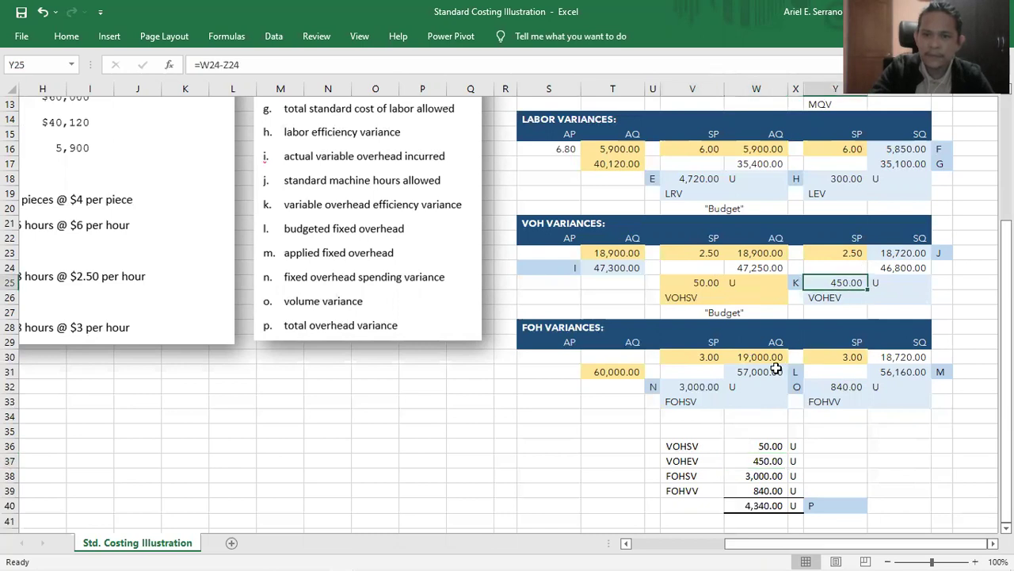
{"action": "left_click", "coordinate": [752, 478]}
{"action": "left_click", "coordinate": [697, 386]}
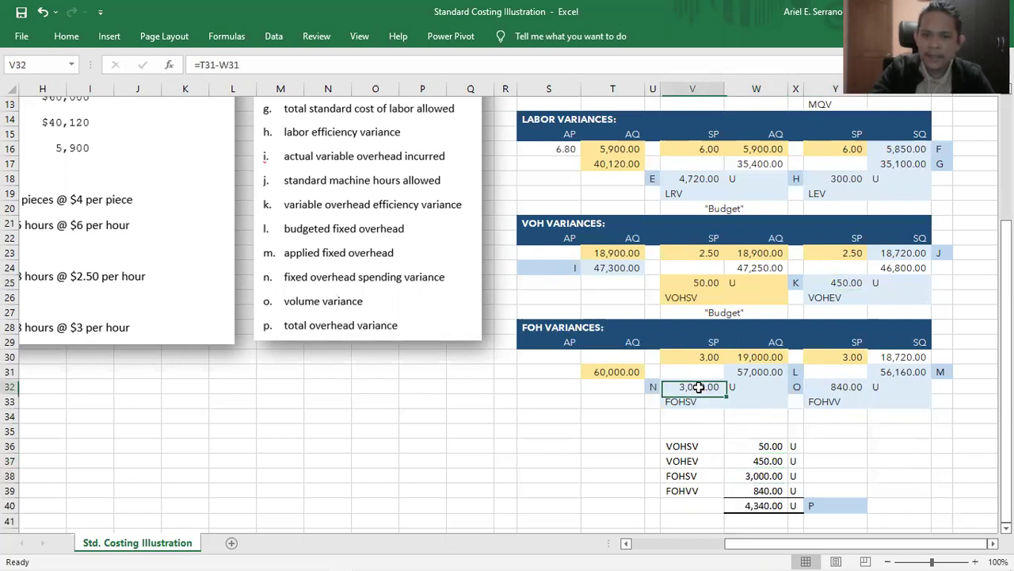
{"action": "left_click", "coordinate": [757, 491]}
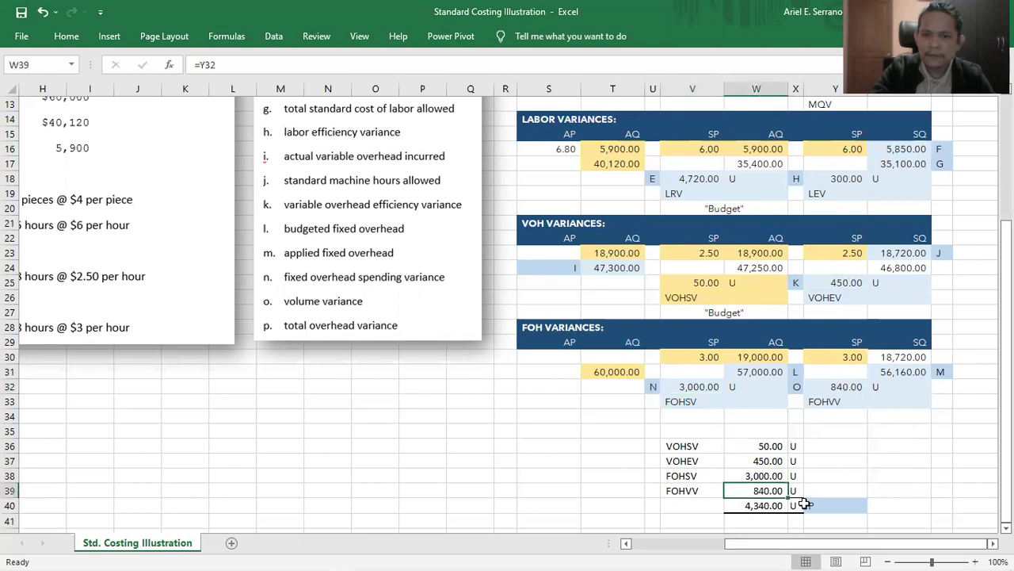
{"action": "left_click", "coordinate": [851, 389]}
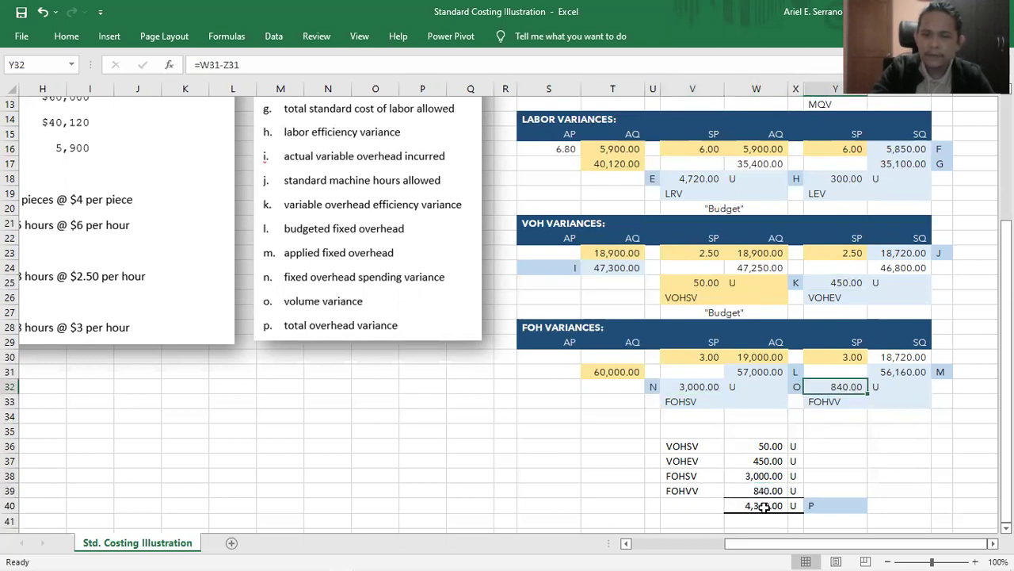
{"action": "left_click", "coordinate": [763, 507]}
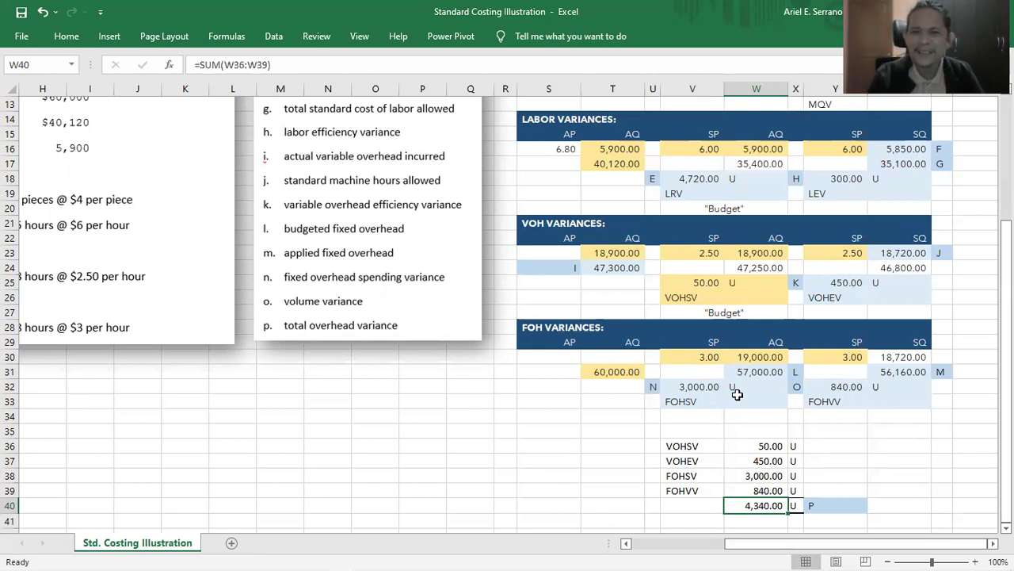
Review the variable overhead spending and efficiency variances in row 25 together with their U markings.
{"action": "left_click_drag", "start_coordinate": [702, 282], "coordinate": [748, 283]}
{"action": "left_click", "coordinate": [853, 283]}
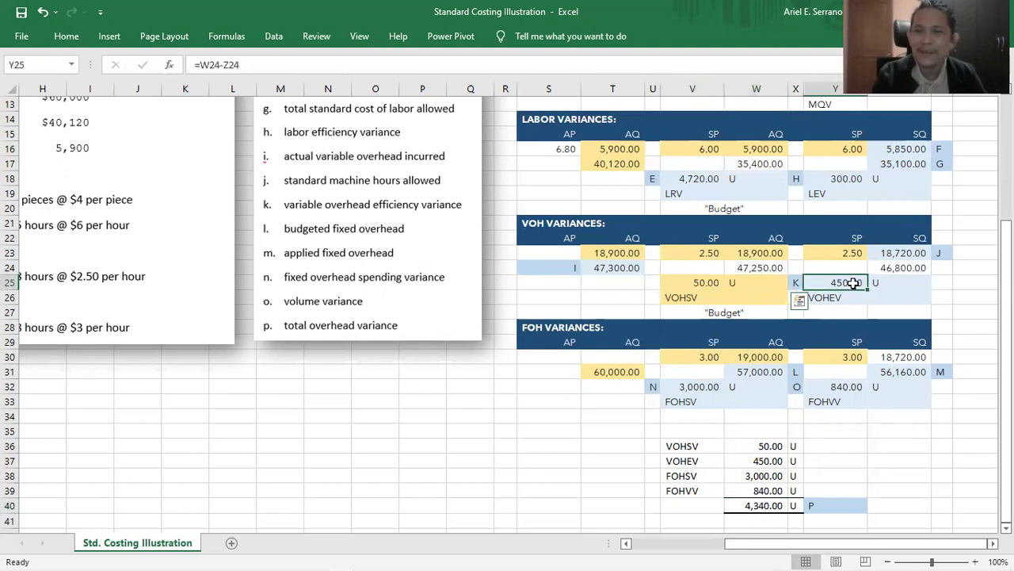
{"action": "left_click_drag", "start_coordinate": [853, 283], "coordinate": [887, 283]}
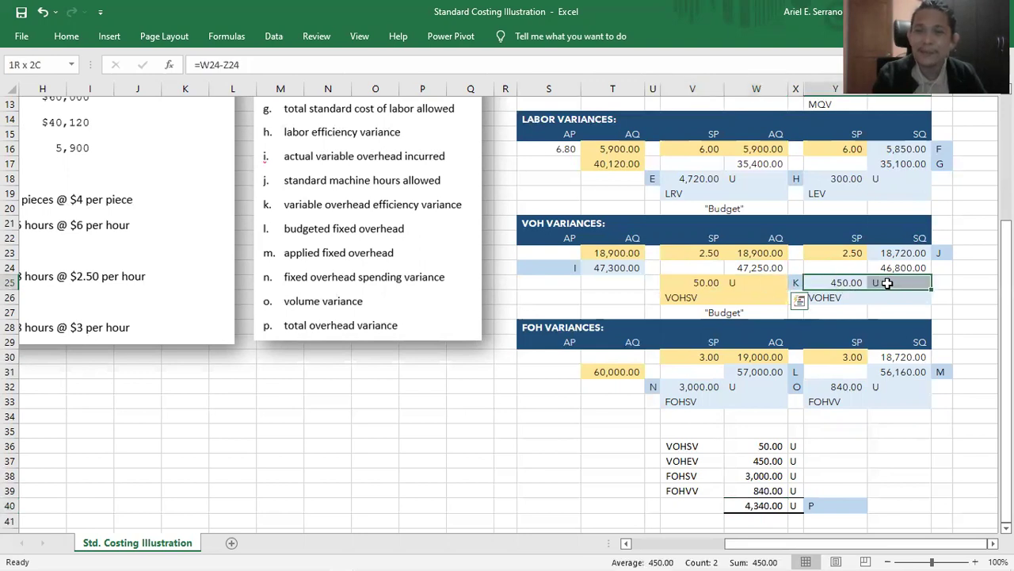
{"action": "left_click", "coordinate": [755, 283]}
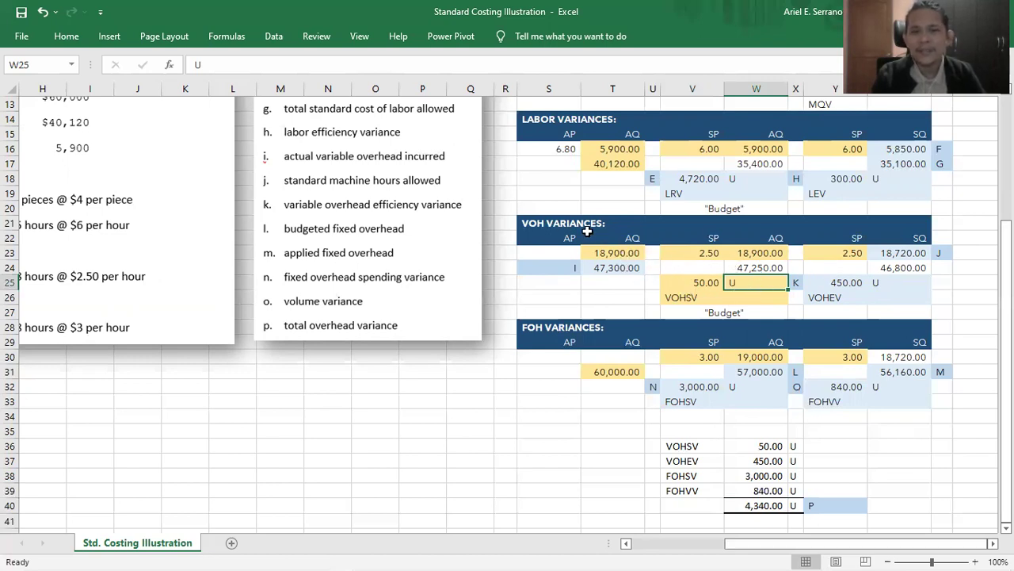
Examine the actual fixed overhead in T31 and the spending and volume variances in row 32 with their U markings.
{"action": "left_click_drag", "start_coordinate": [611, 356], "coordinate": [619, 401]}
{"action": "left_click", "coordinate": [590, 357]}
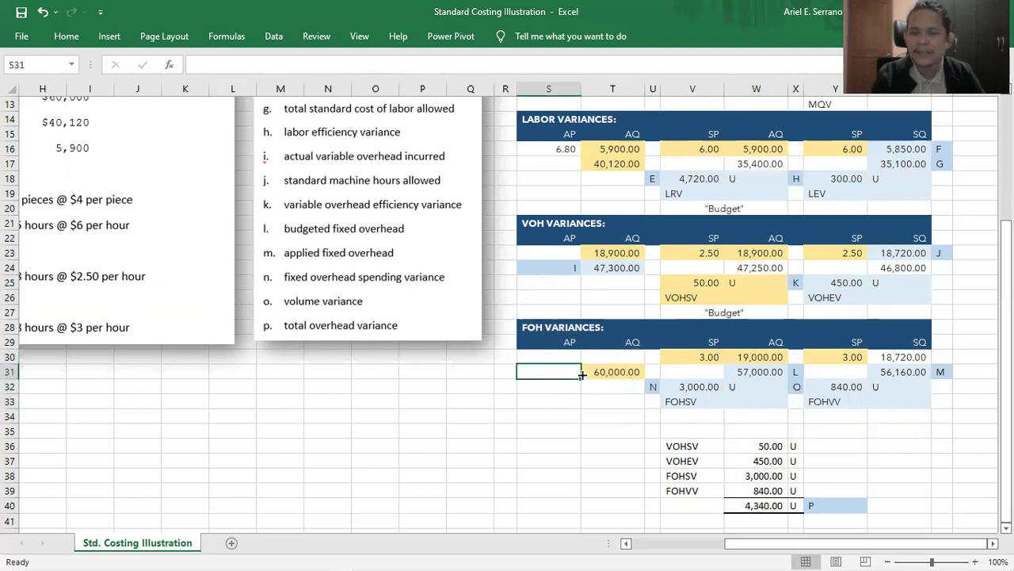
{"action": "left_click", "coordinate": [596, 371]}
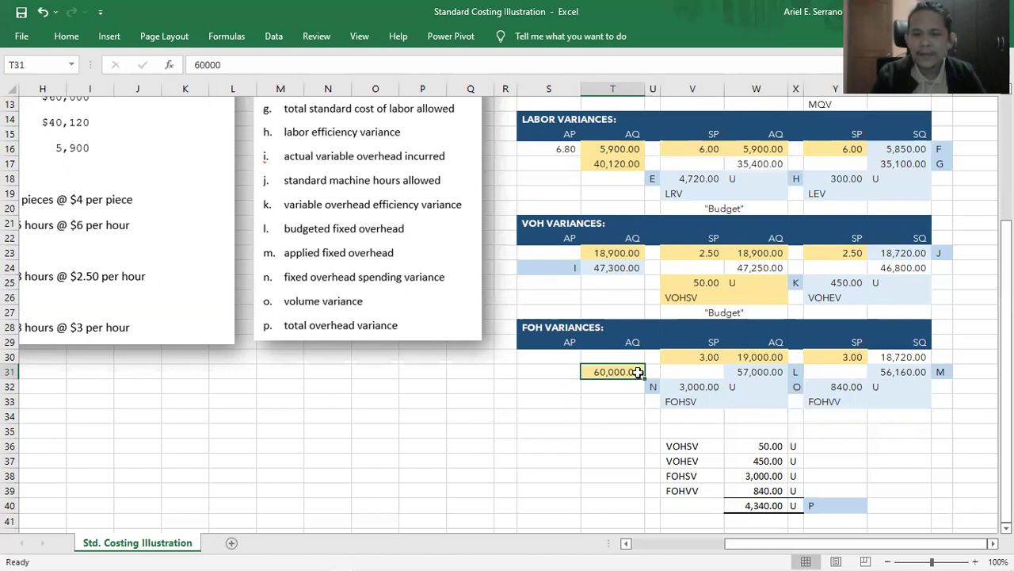
{"action": "left_click_drag", "start_coordinate": [755, 389], "coordinate": [697, 388]}
{"action": "left_click_drag", "start_coordinate": [845, 386], "coordinate": [890, 386]}
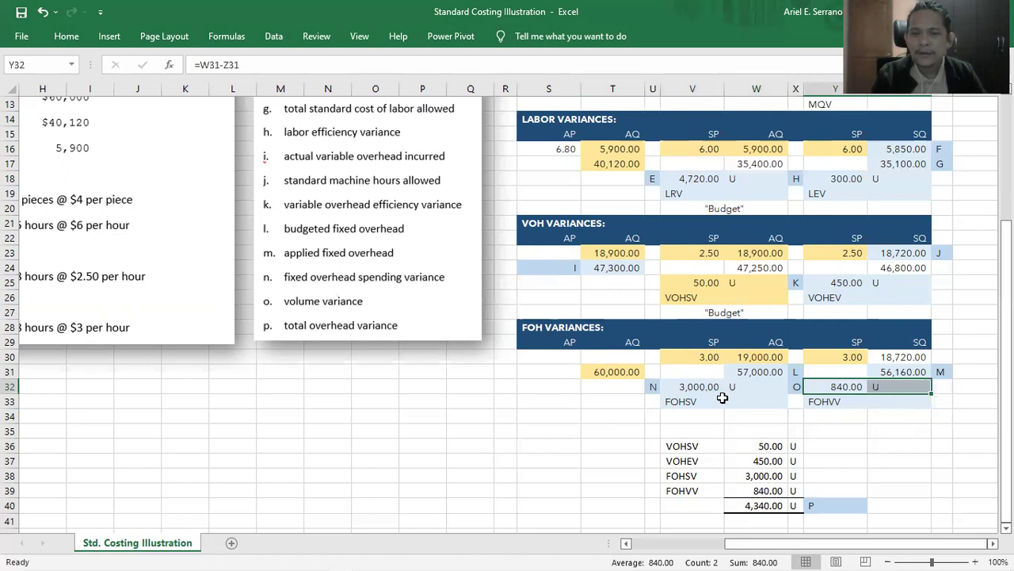
Check the applied fixed overhead in Z31, and select V32 and Y32 together to read the combined fixed overhead variance.
{"action": "left_click", "coordinate": [893, 371]}
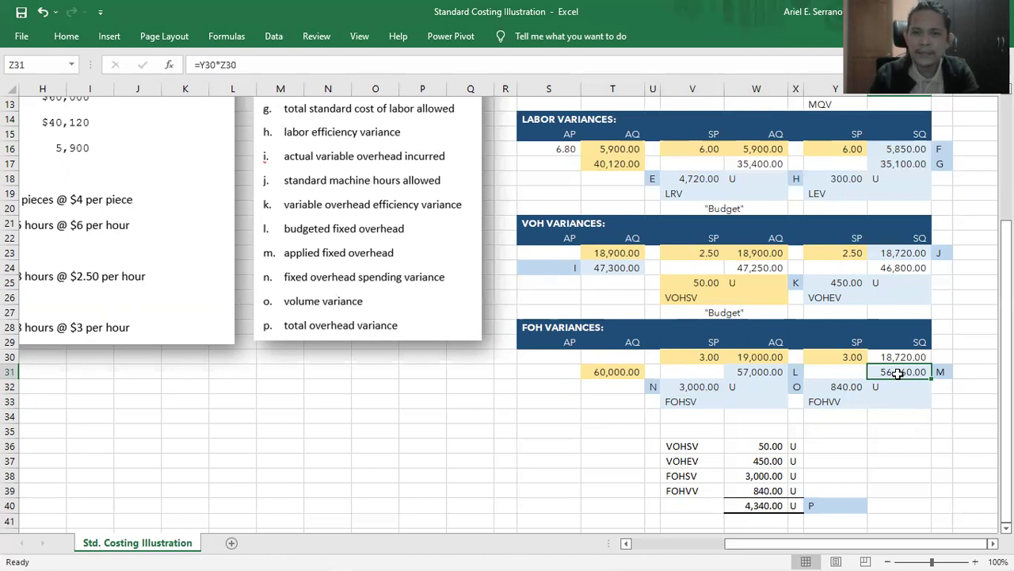
{"action": "left_click", "coordinate": [688, 384]}
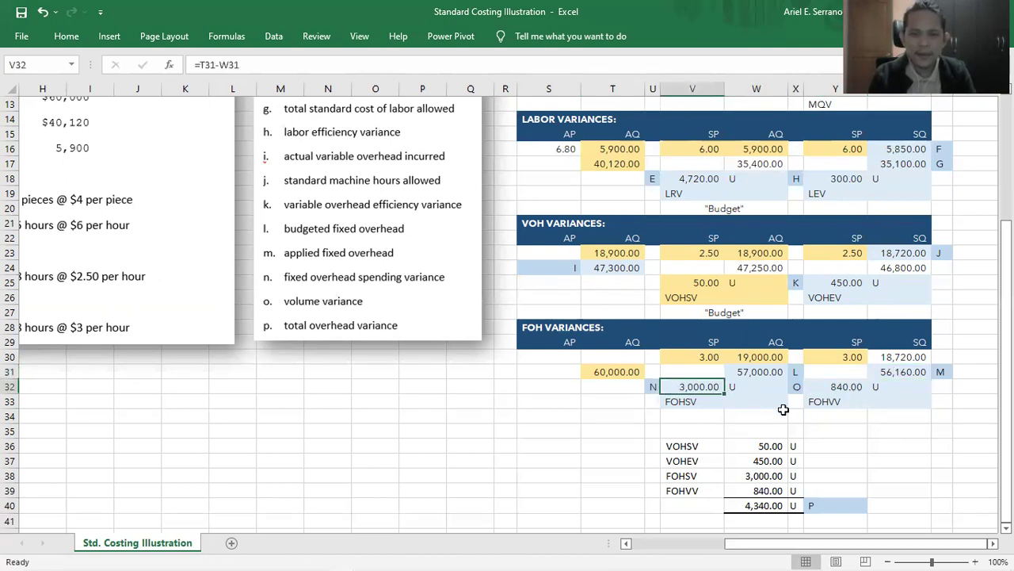
{"action": "left_click", "coordinate": [857, 385], "text": "ctrl"}
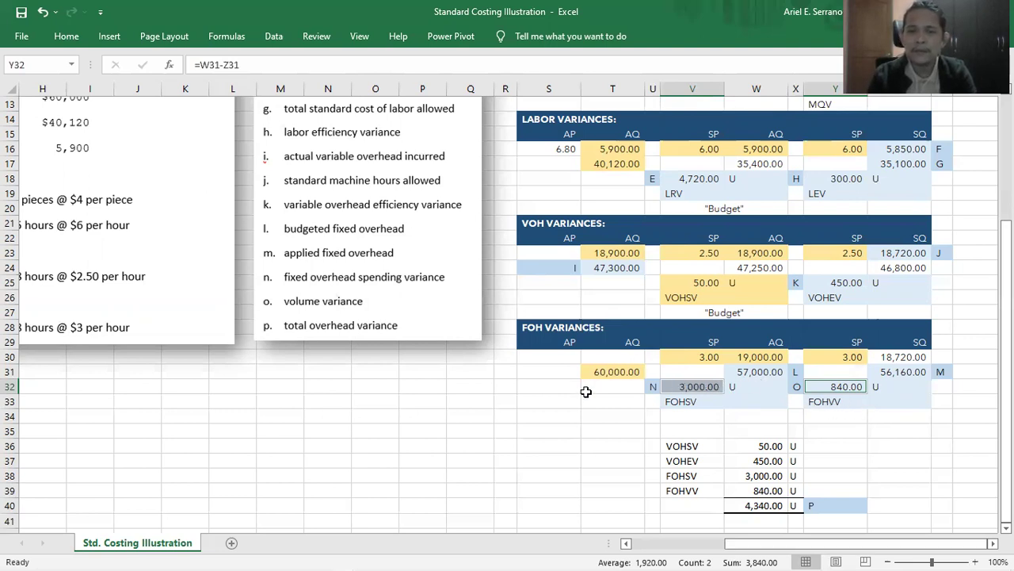
{"action": "left_click", "coordinate": [539, 333]}
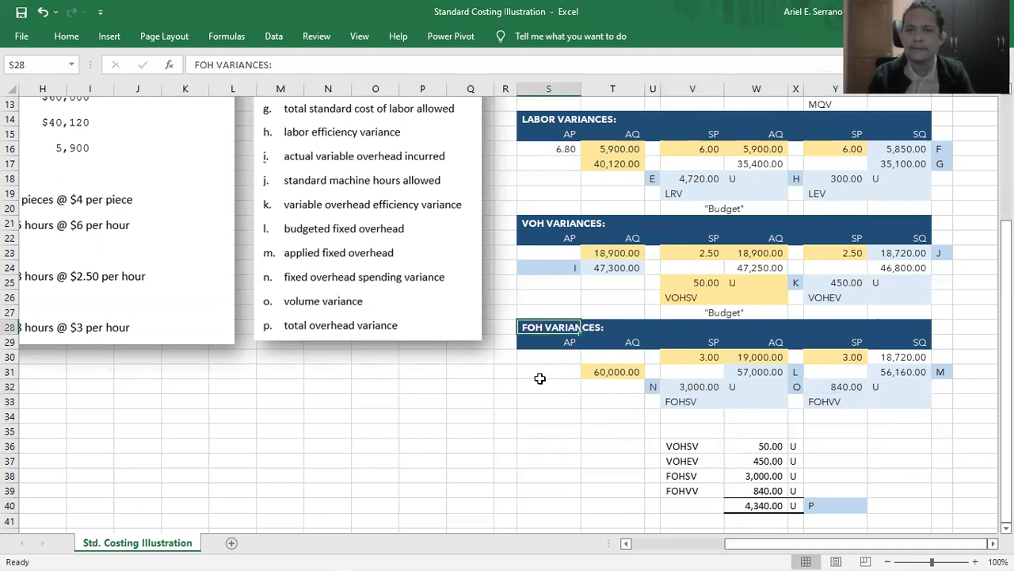
{"action": "left_click", "coordinate": [593, 432]}
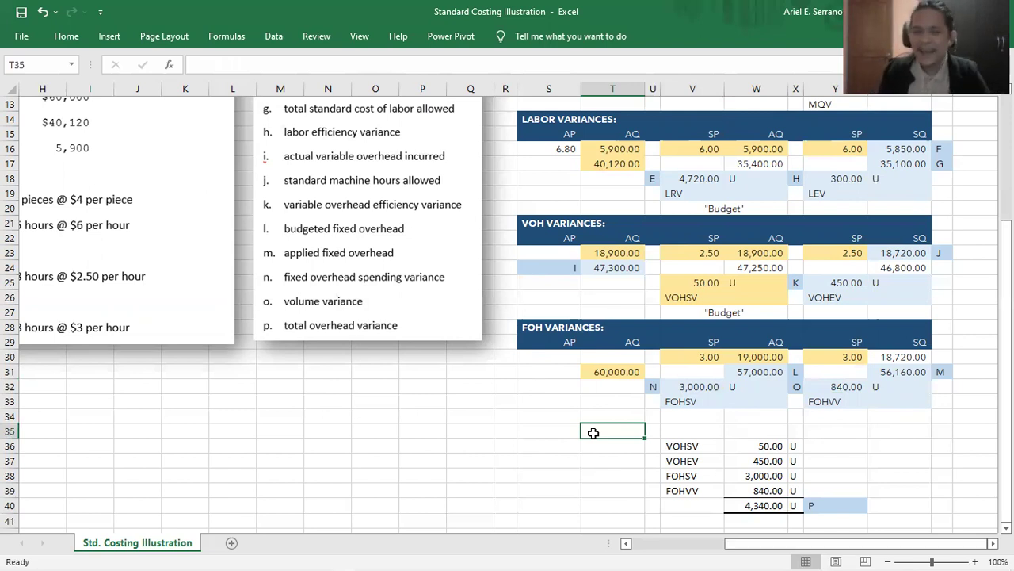
Return to the first column of the worksheet and up toward the problem's given data.
{"action": "key", "text": "Left"}
{"action": "key", "text": "Left"}
{"action": "key", "text": "Left"}
{"action": "key", "text": "Left"}
{"action": "key", "text": "Left"}
{"action": "key", "text": "Left"}
{"action": "key", "text": "Left"}
{"action": "key", "text": "Left"}
{"action": "key", "text": "Left"}
{"action": "key", "text": "Left"}
{"action": "key", "text": "Left"}
{"action": "key", "text": "Left"}
{"action": "key", "text": "Left"}
{"action": "key", "text": "Left"}
{"action": "key", "text": "Left"}
{"action": "key", "text": "Left"}
{"action": "key", "text": "Left"}
{"action": "key", "text": "Left"}
{"action": "key", "text": "Left"}
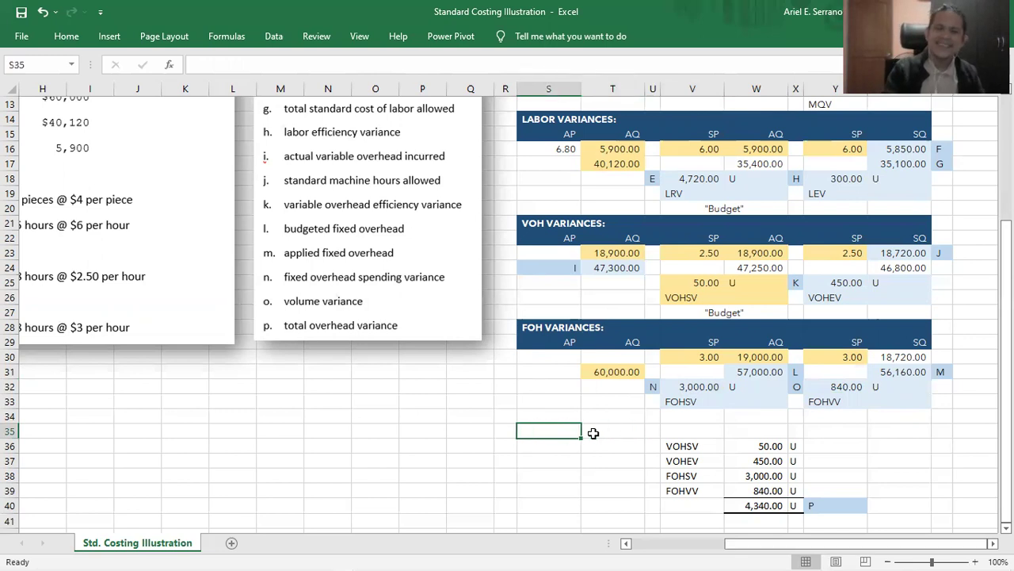
{"action": "key", "text": "Up"}
{"action": "key", "text": "Up"}
{"action": "key", "text": "Up"}
{"action": "key", "text": "Up"}
{"action": "key", "text": "Up"}
{"action": "key", "text": "Up"}
{"action": "key", "text": "Up"}
{"action": "key", "text": "Up"}
{"action": "key", "text": "Up"}
{"action": "key", "text": "Up"}
{"action": "key", "text": "Up"}
{"action": "key", "text": "Up"}
{"action": "key", "text": "Up"}
{"action": "key", "text": "Up"}
{"action": "key", "text": "Up"}
{"action": "key", "text": "Up"}
{"action": "key", "text": "Up"}
{"action": "key", "text": "Up"}
{"action": "key", "text": "Up"}
{"action": "key", "text": "Up"}
{"action": "key", "text": "Up"}
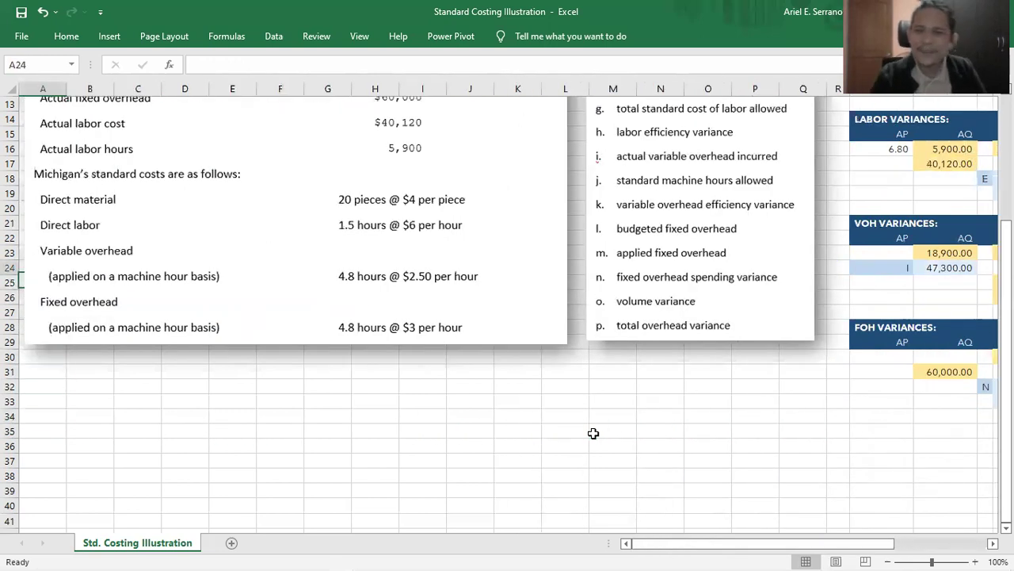